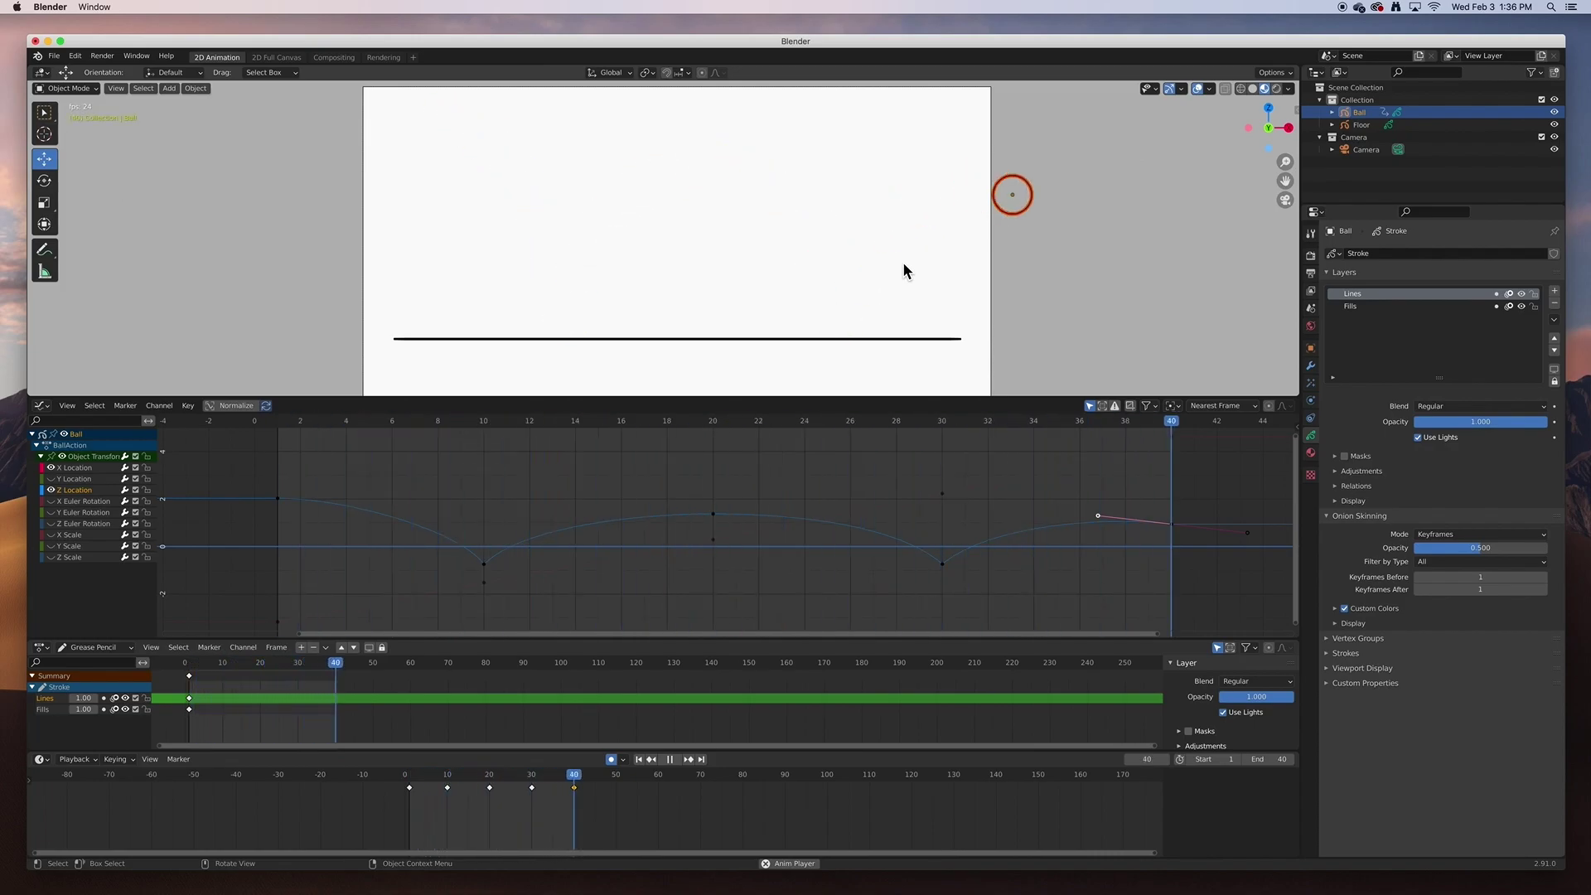
Step: Start a new 2D Animation file and discard the unsaved bouncing-ball scene
click(54, 56)
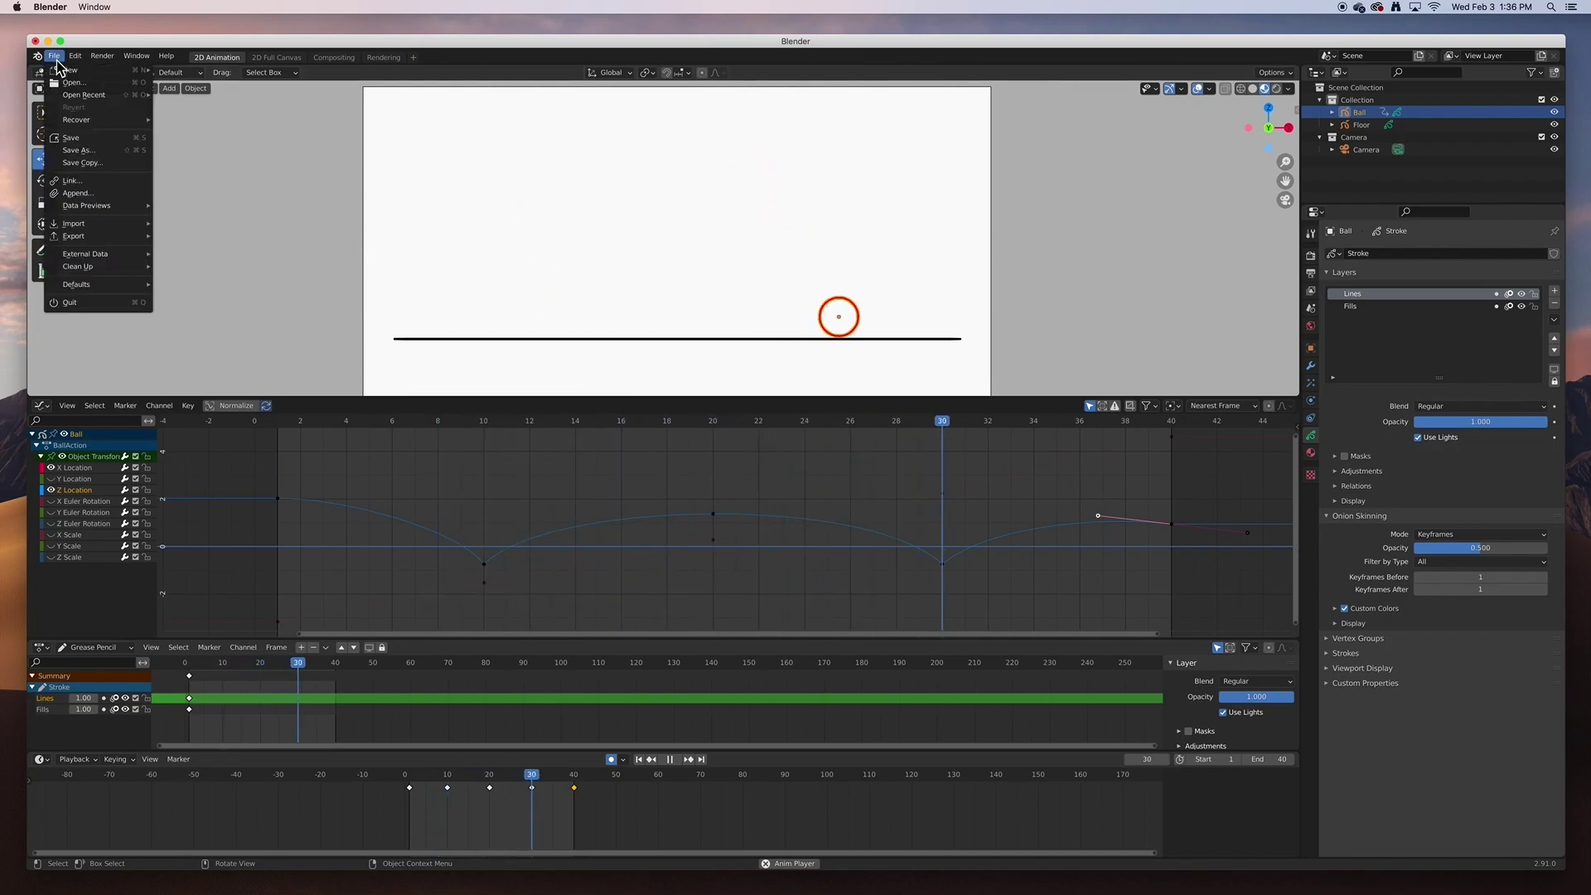
mouse_move(82, 72)
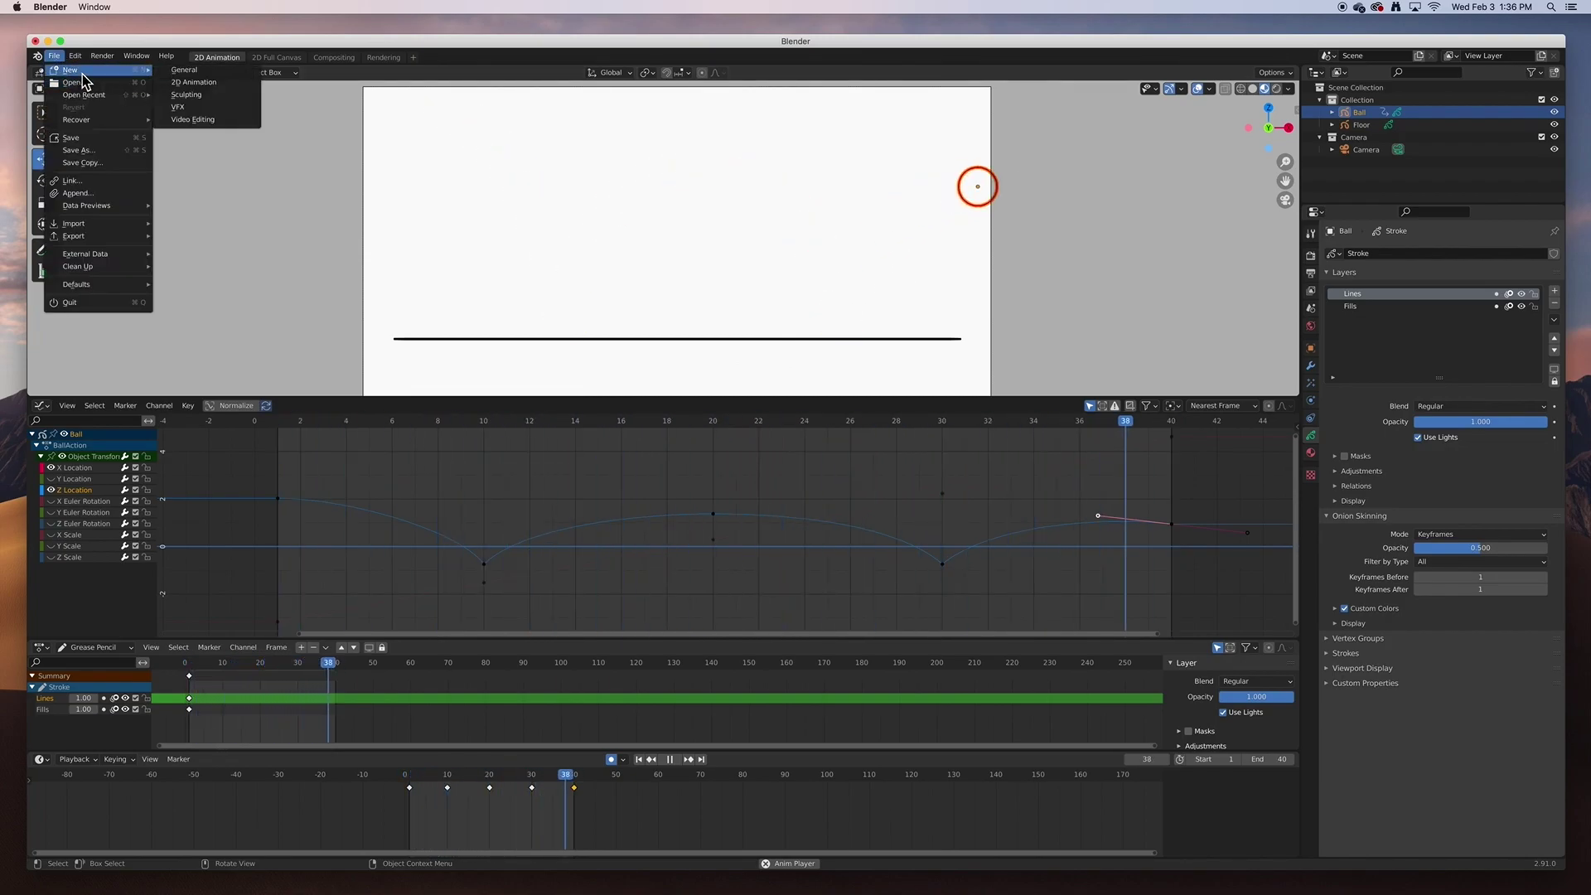
click(181, 83)
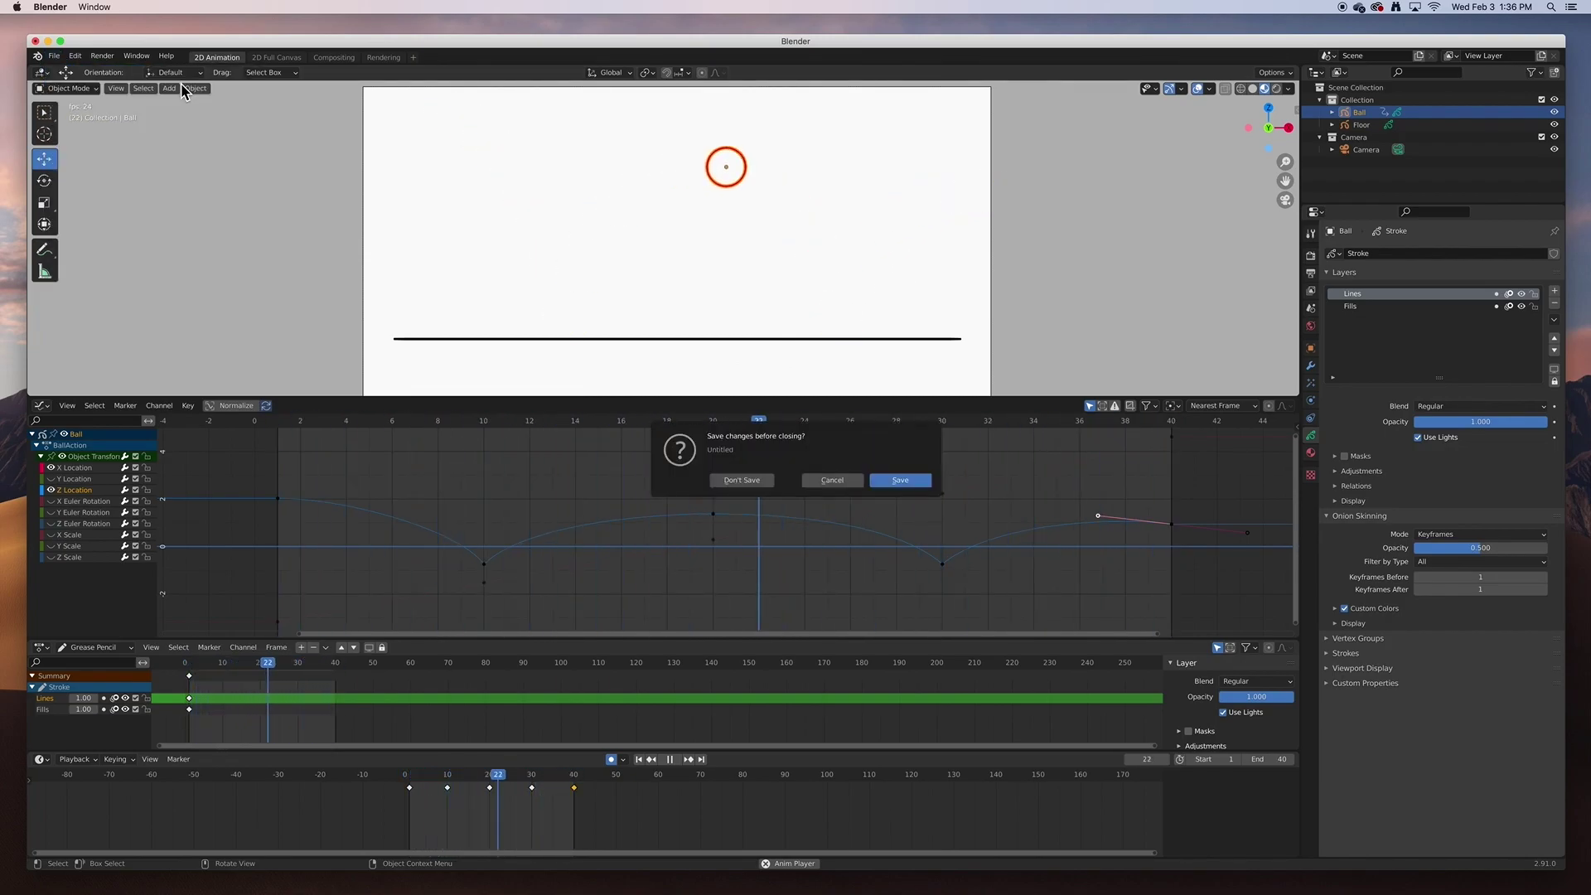
click(737, 481)
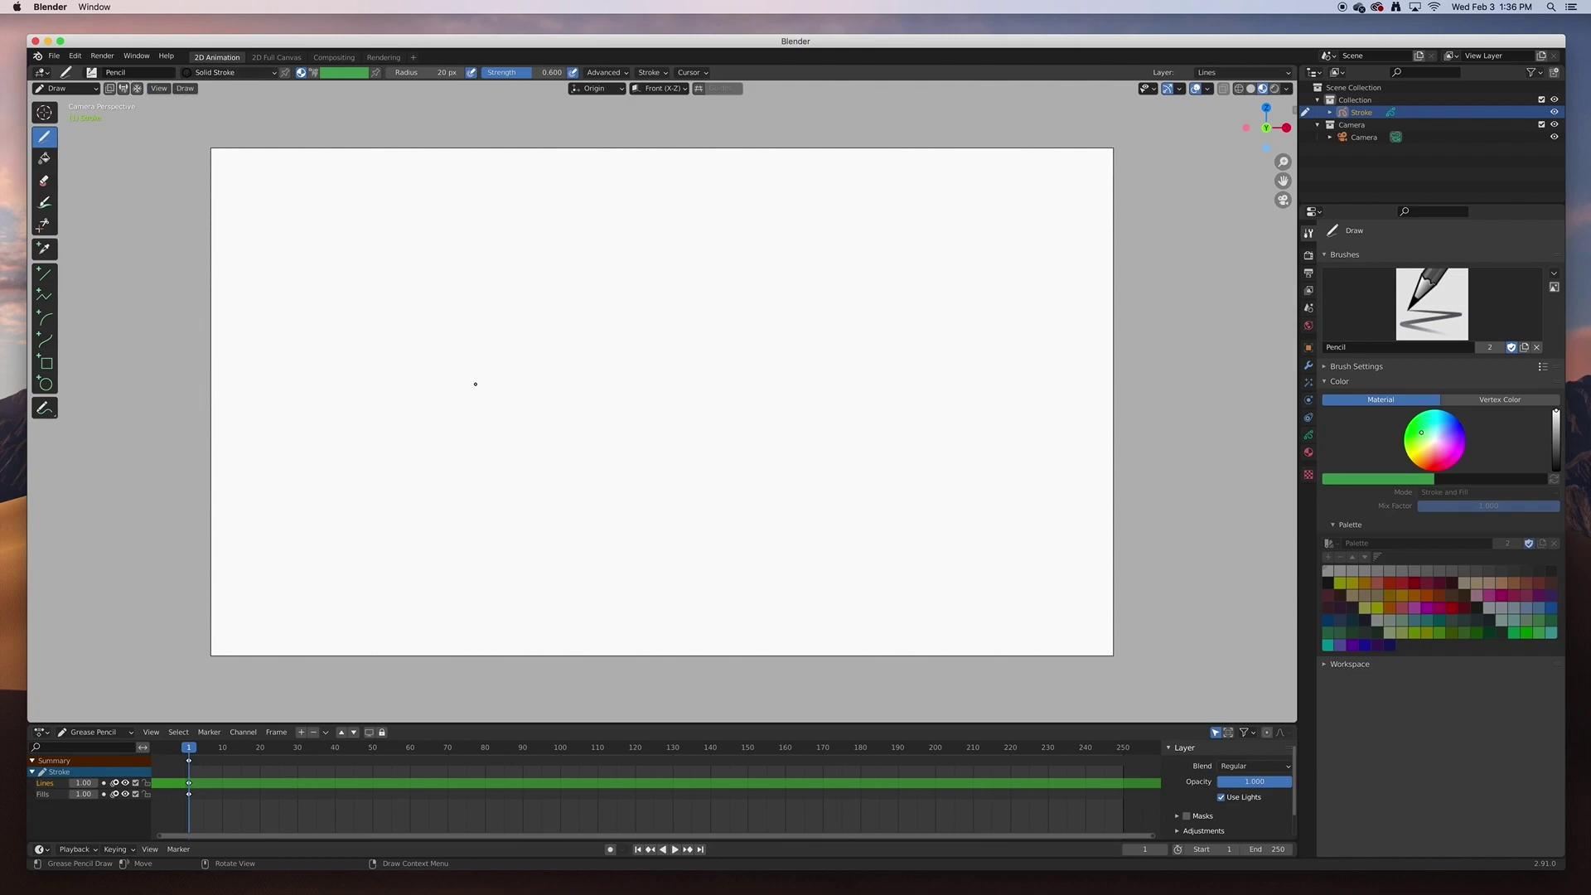
Step: Set the Circle tool to radius 35, strength 1.0 and the Squares Stroke material
click(51, 393)
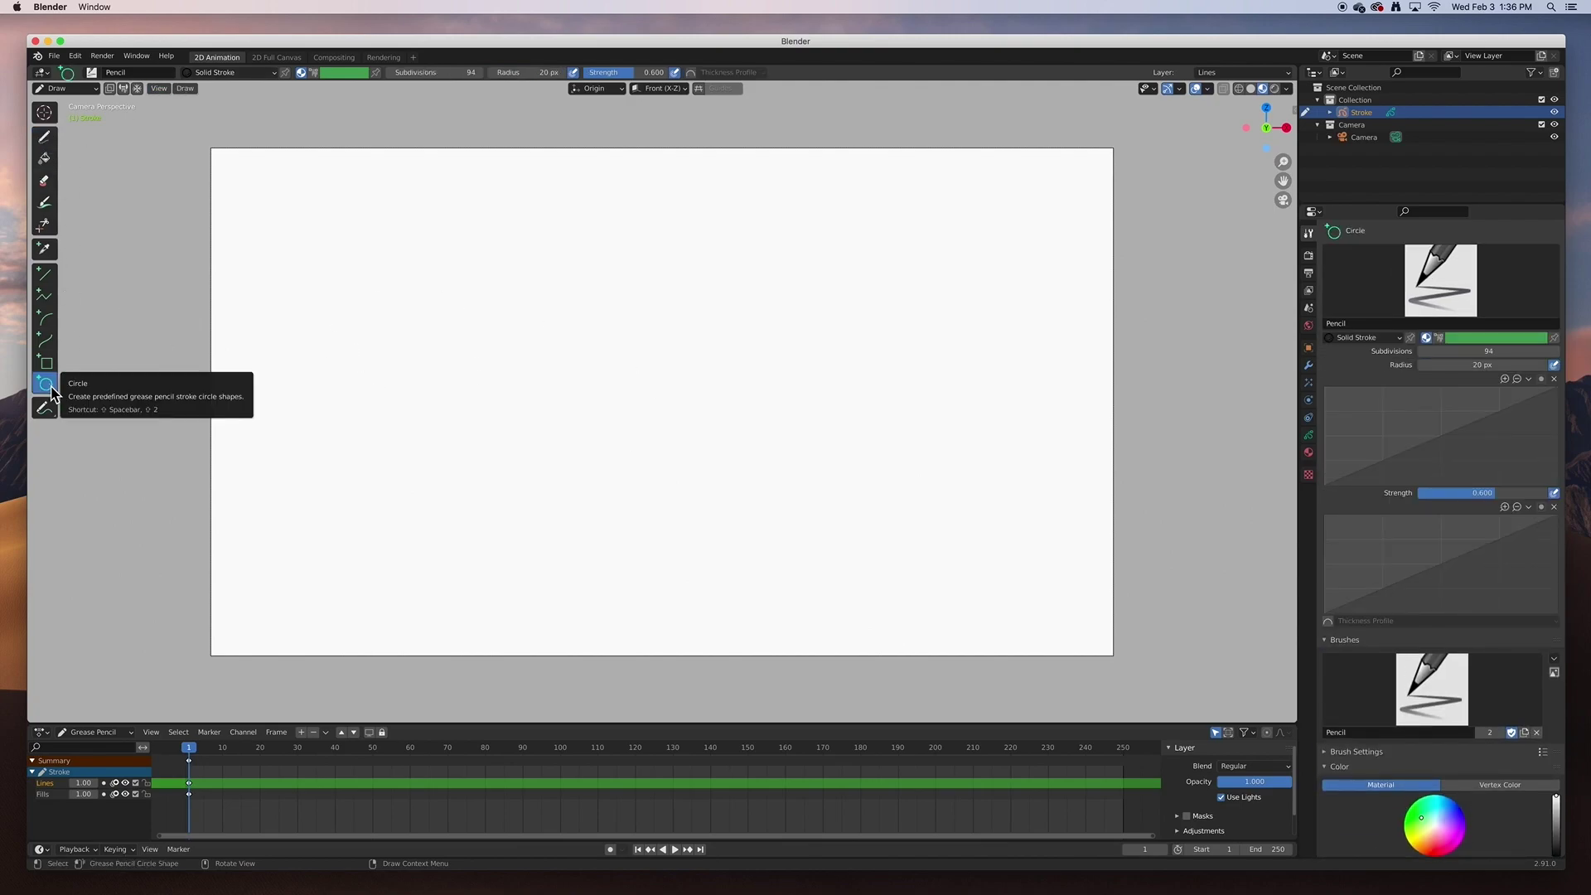
click(548, 74)
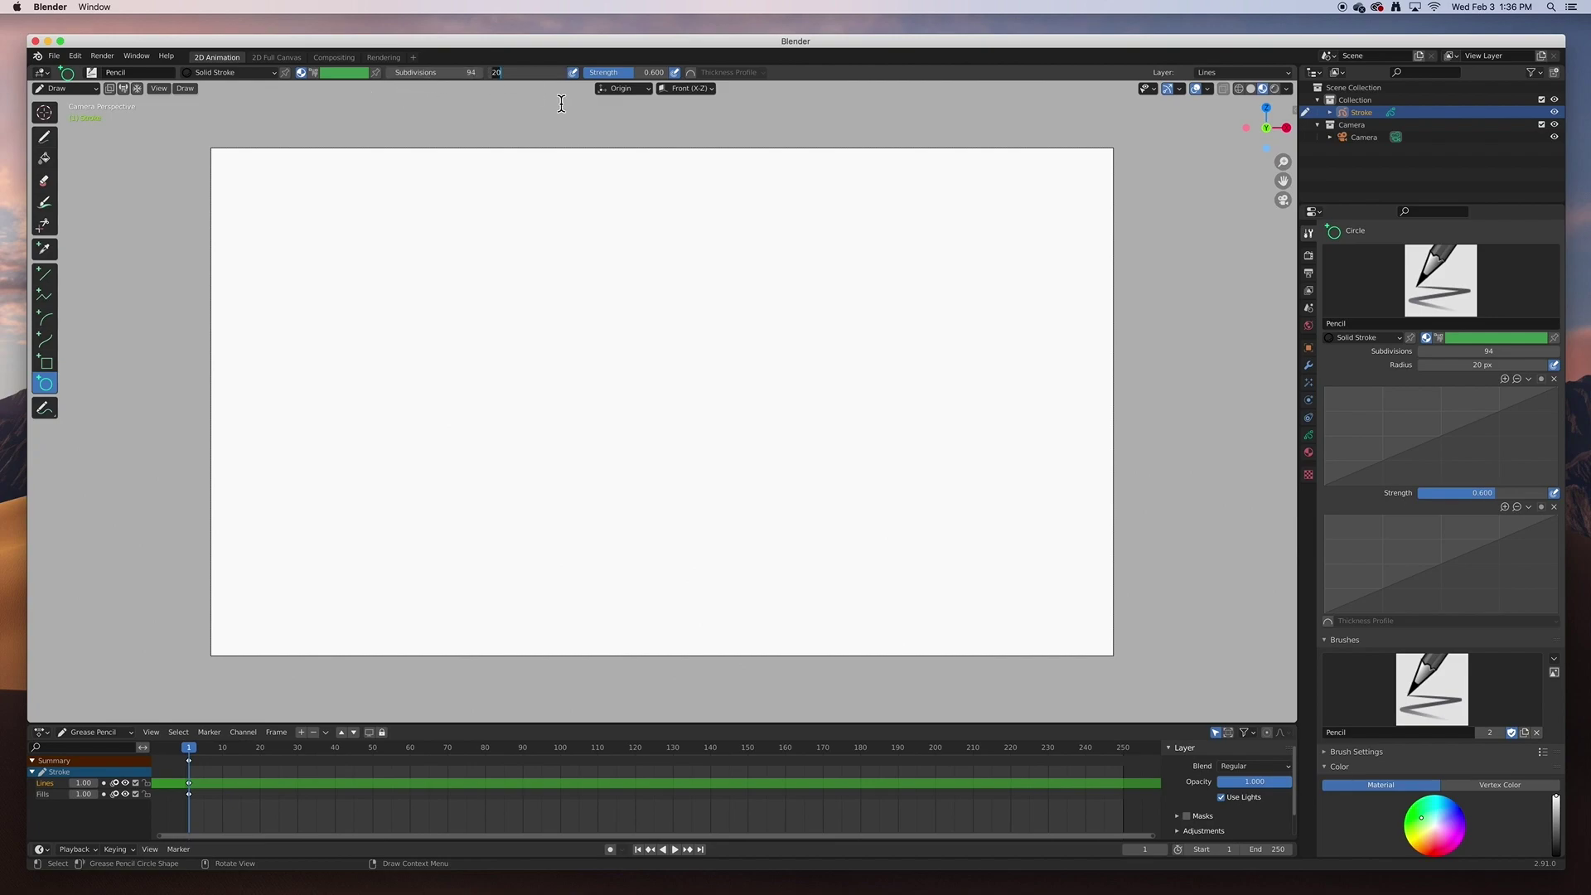
text(35)
key(Return)
drag(635, 79, 676, 80)
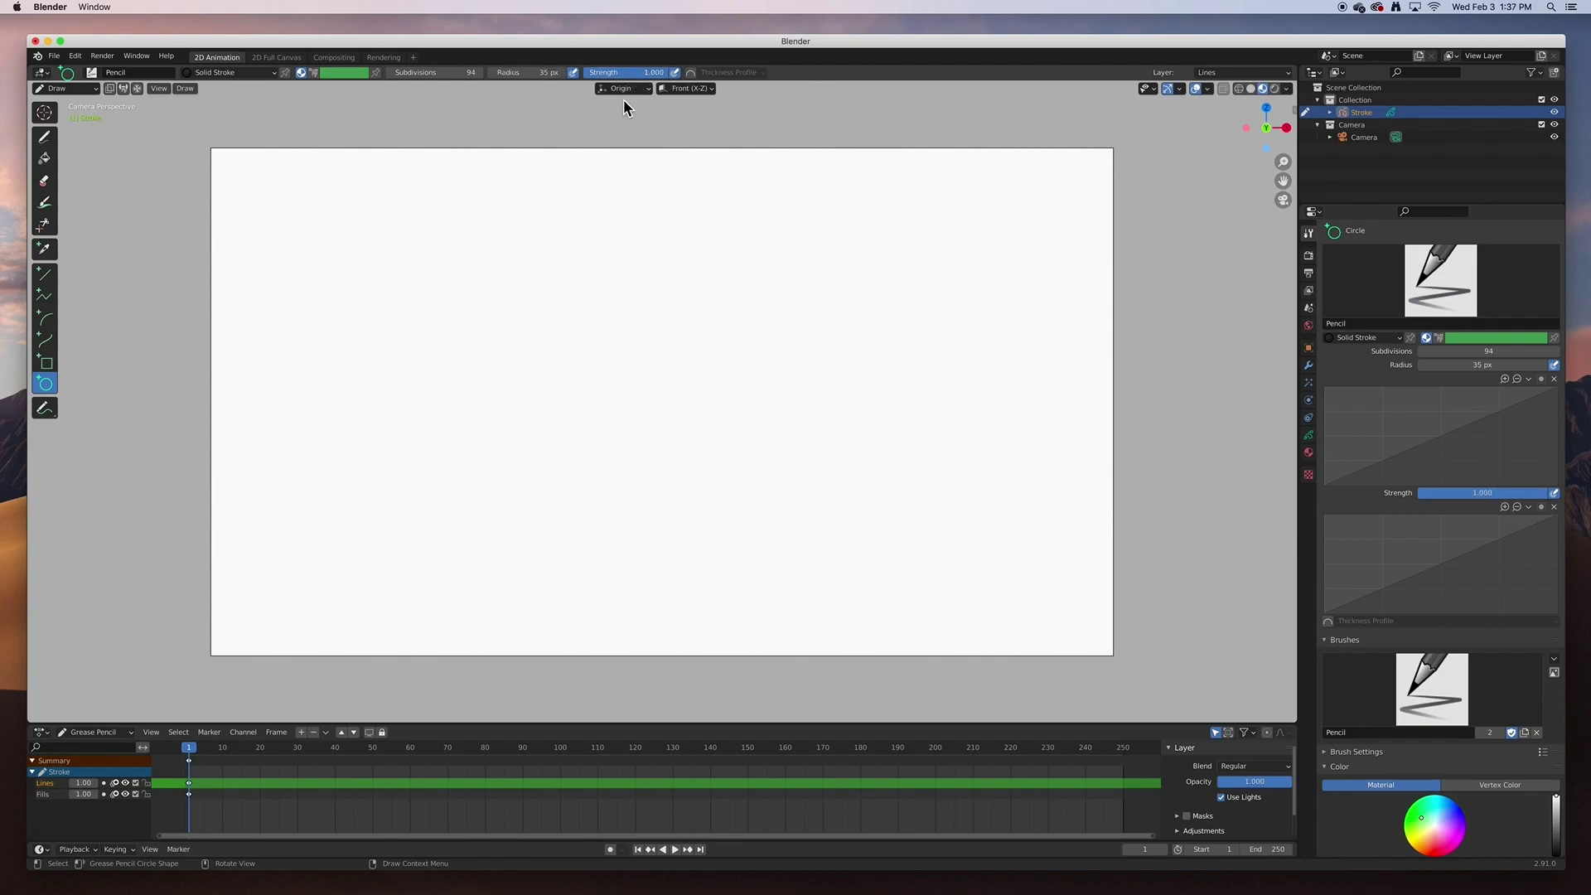
click(220, 73)
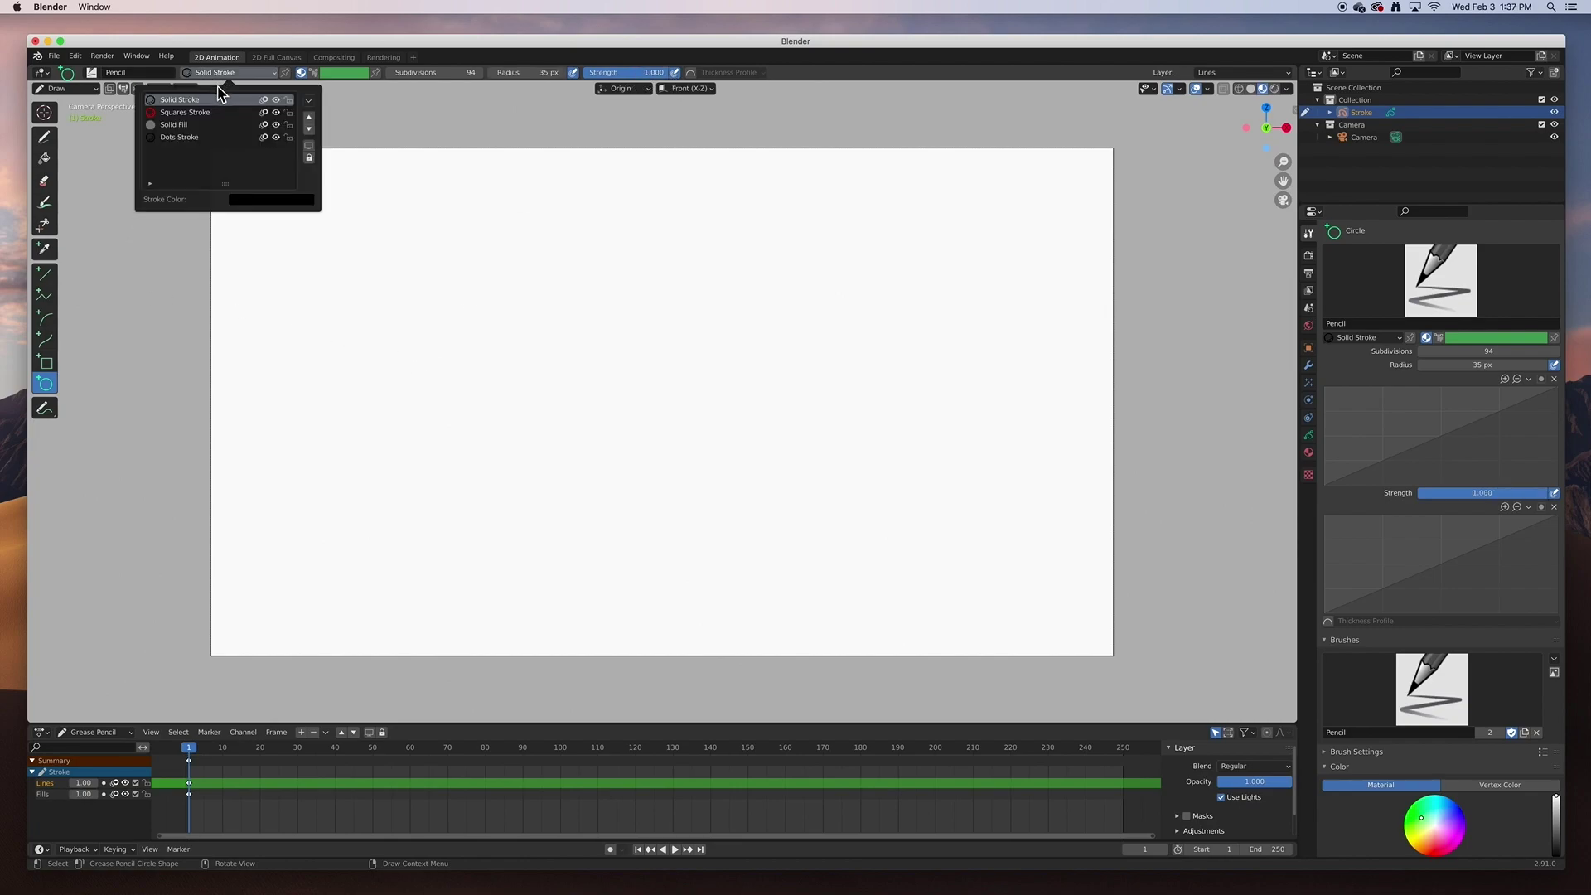
click(207, 113)
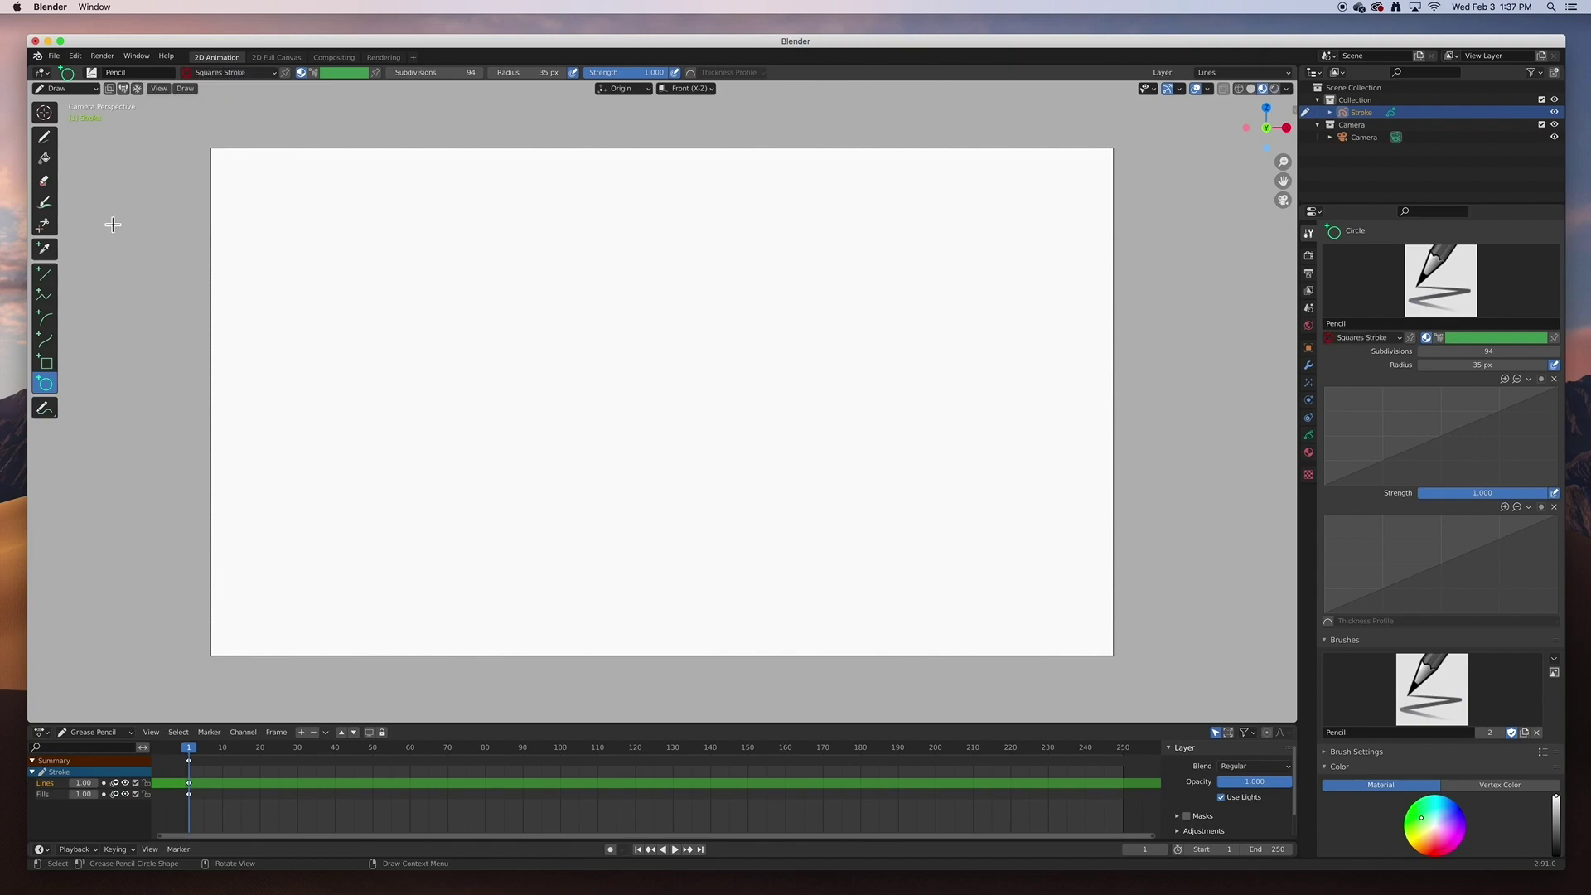
Step: Draw a circle in the upper left of the camera frame
drag(402, 277, 456, 343)
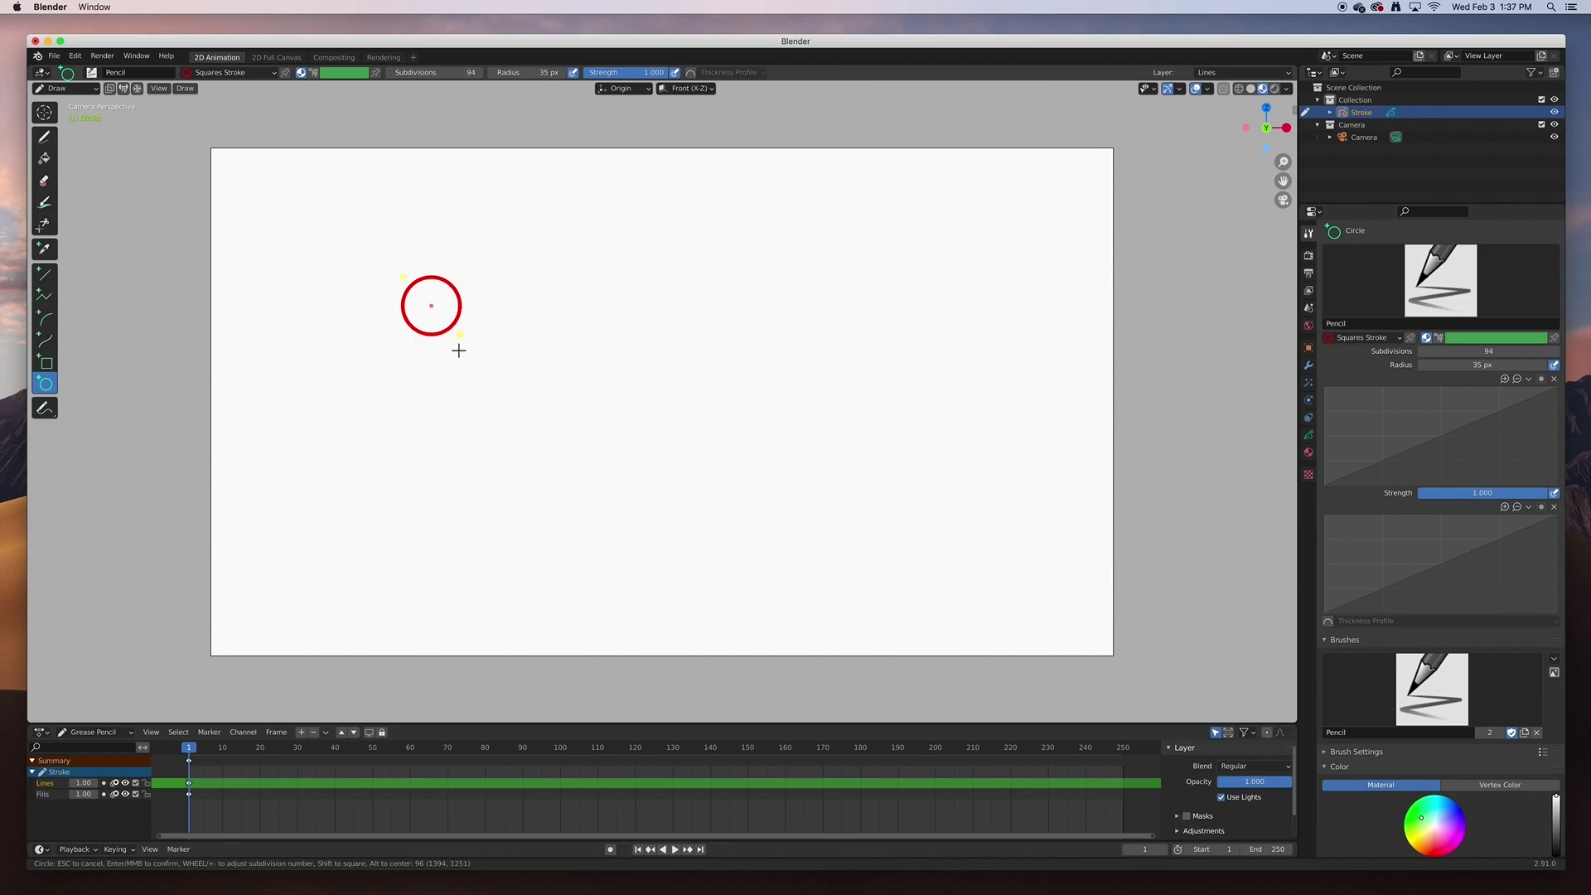
key(Return)
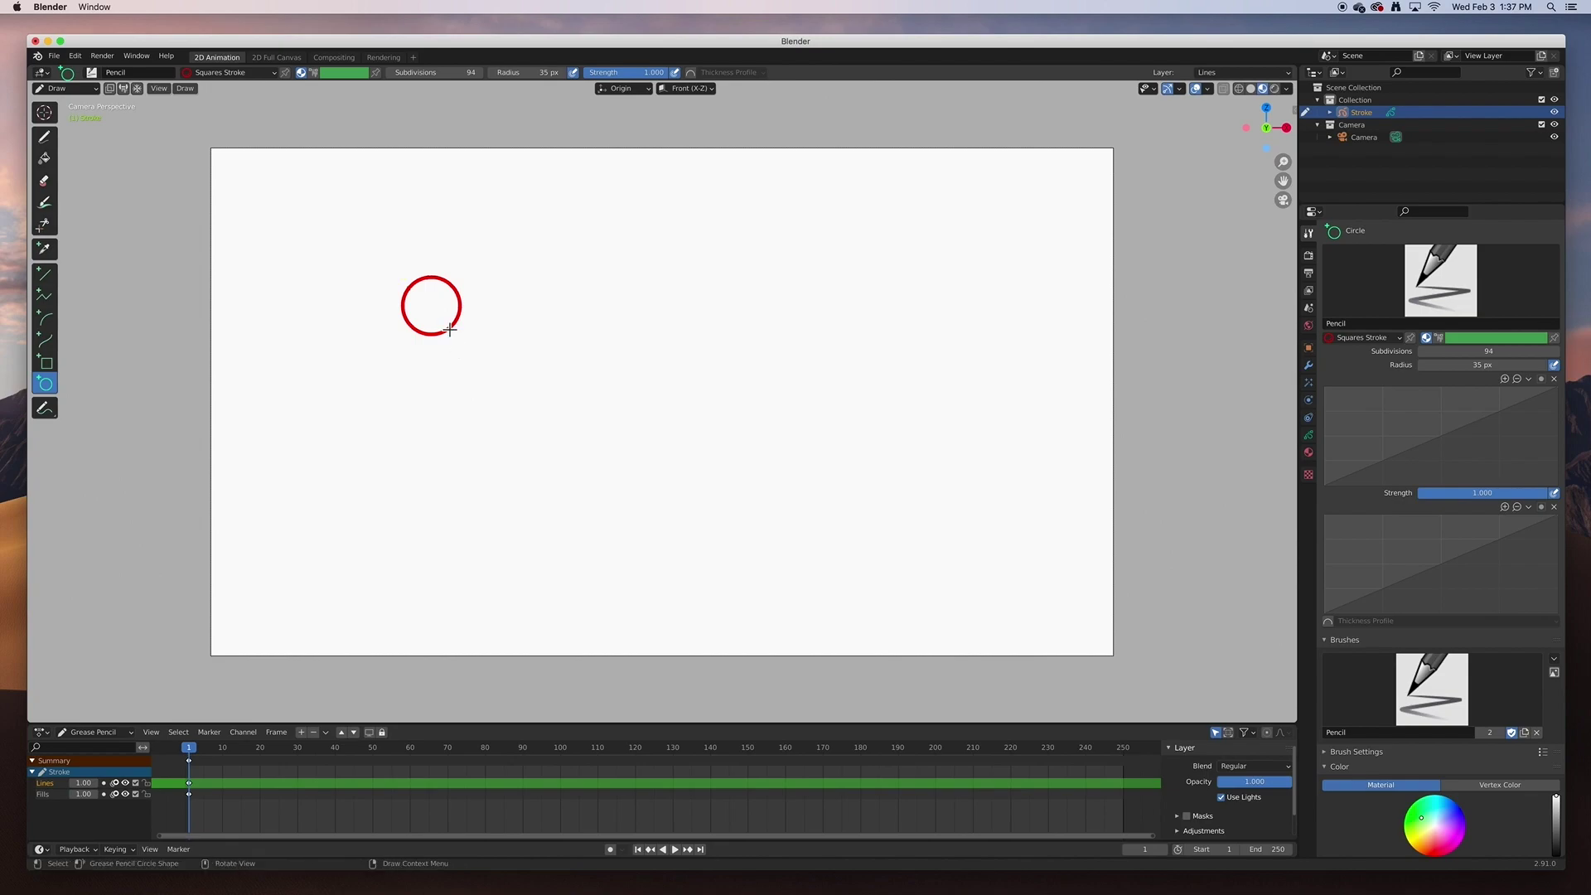
scroll(407, 304, up, 4)
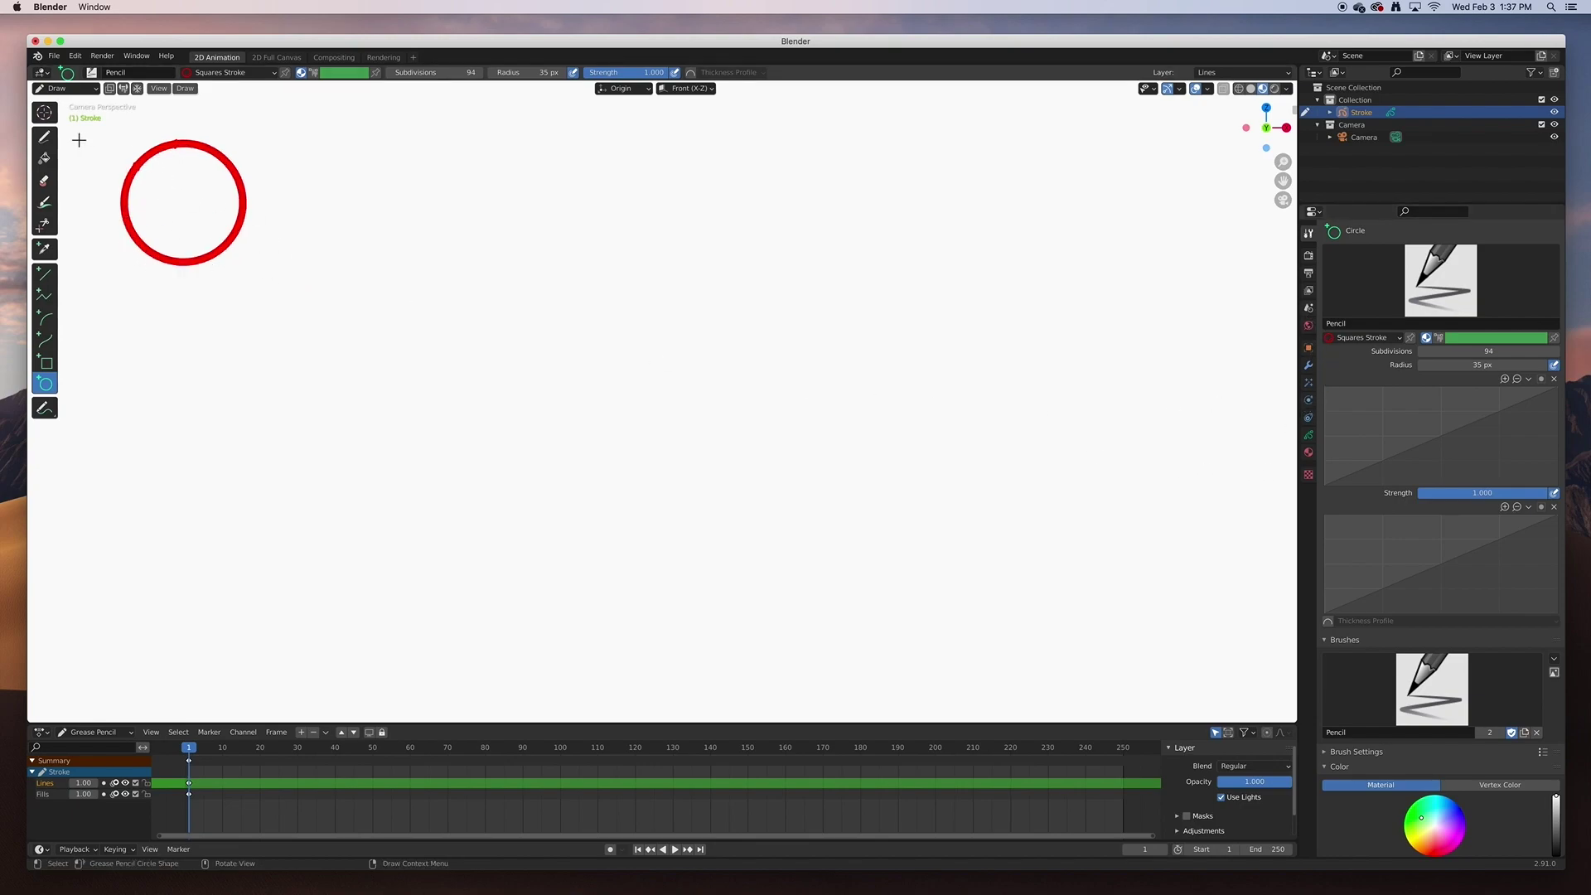
Step: Change the circle material's Stroke Mode Type from Squares to Line
click(1309, 454)
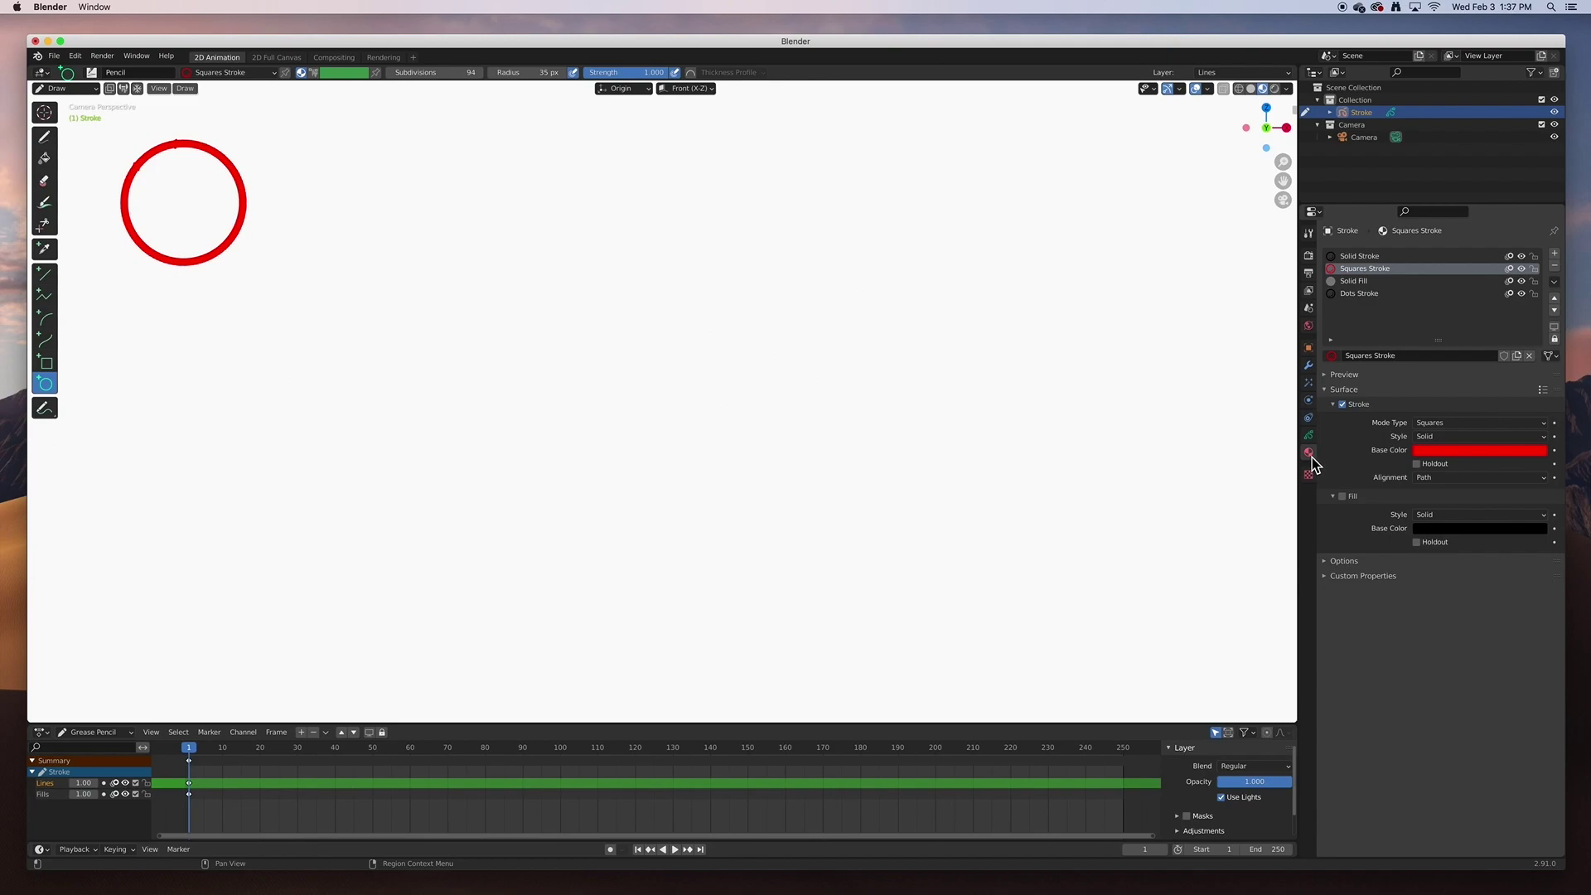
click(1442, 424)
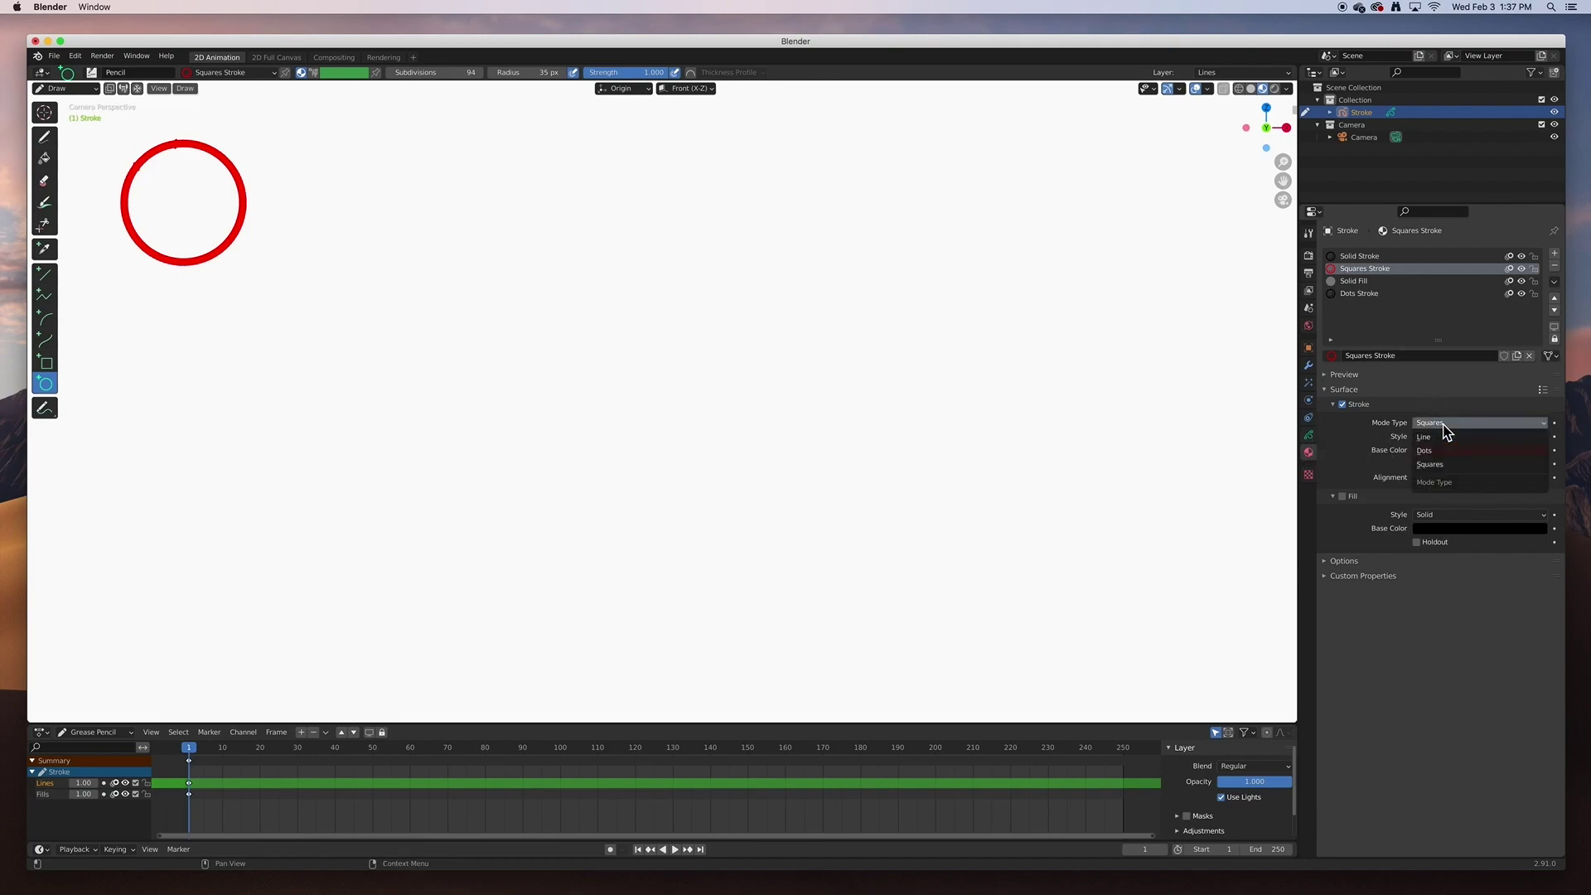
click(1439, 440)
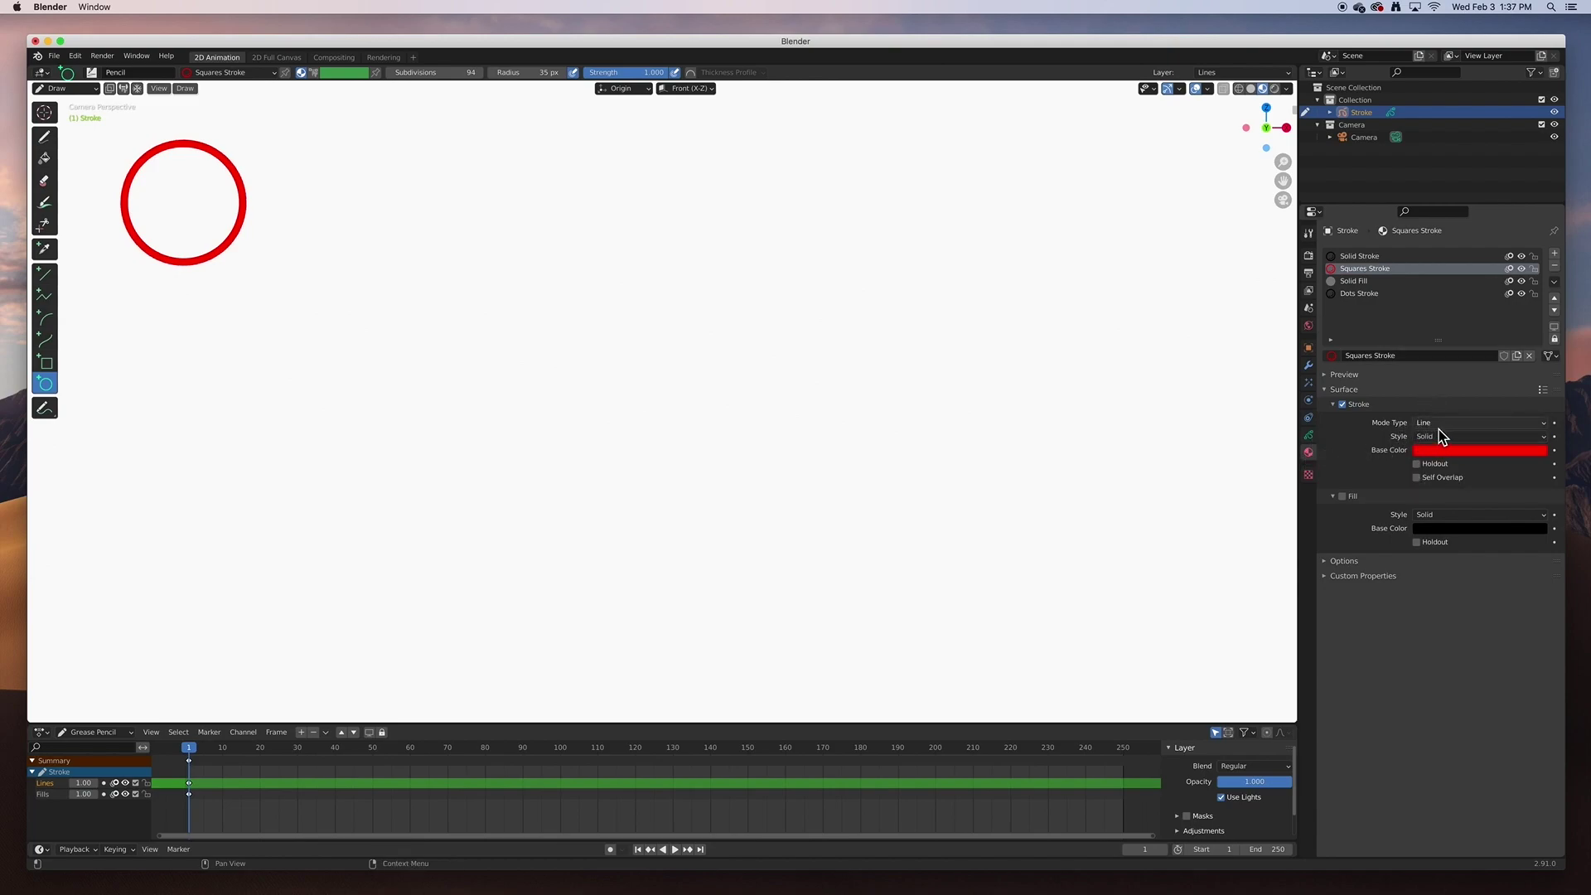
scroll(595, 400, down, 4)
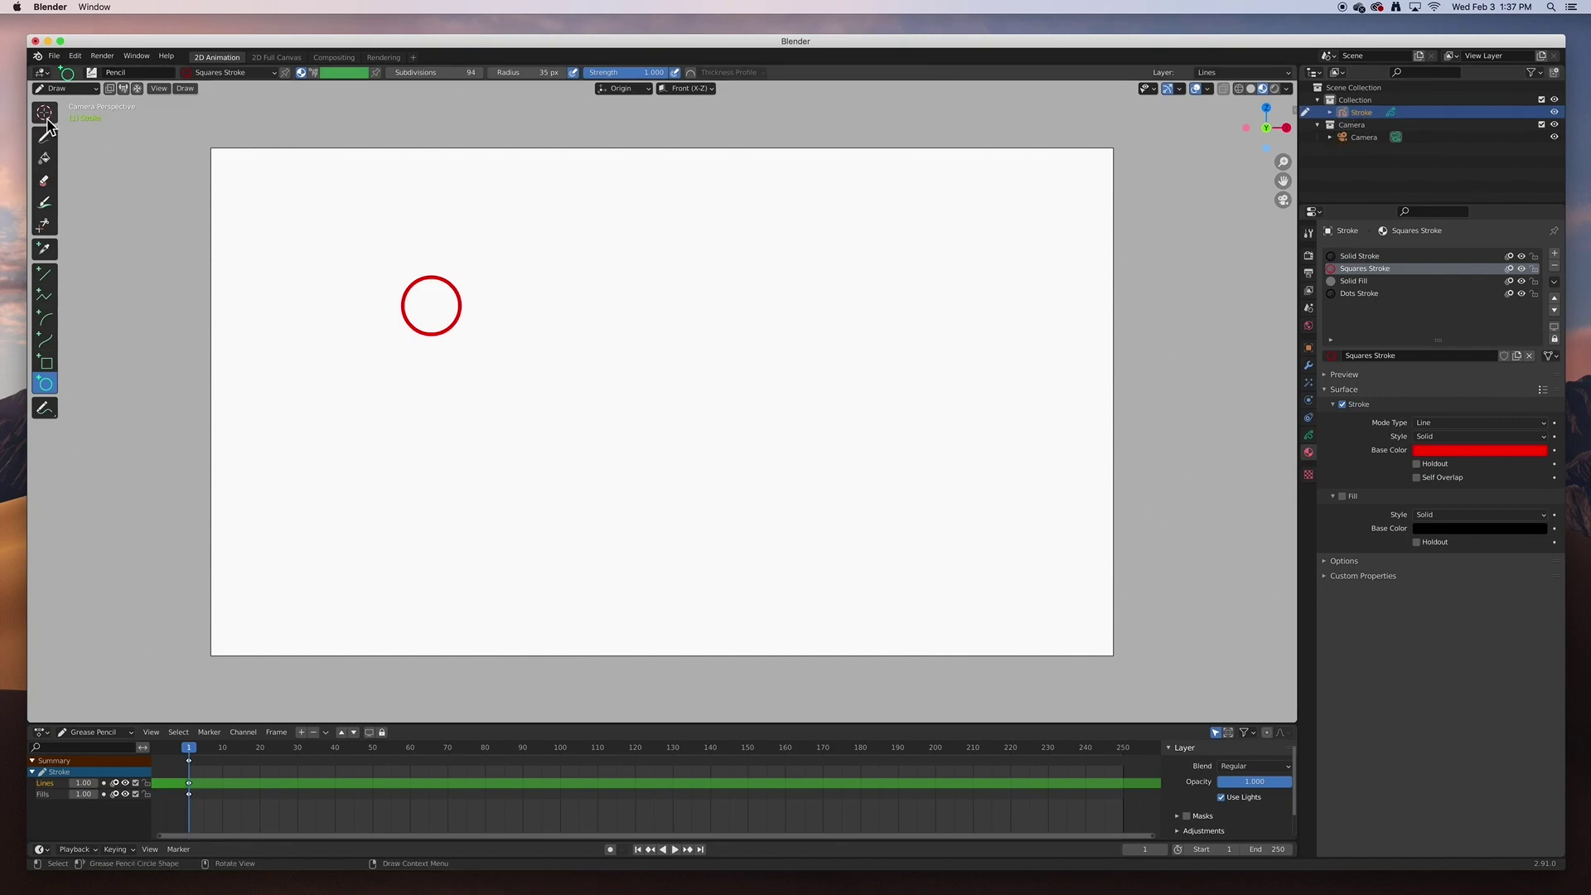
Step: Switch to Object Mode and rotate the circle object slightly
click(62, 88)
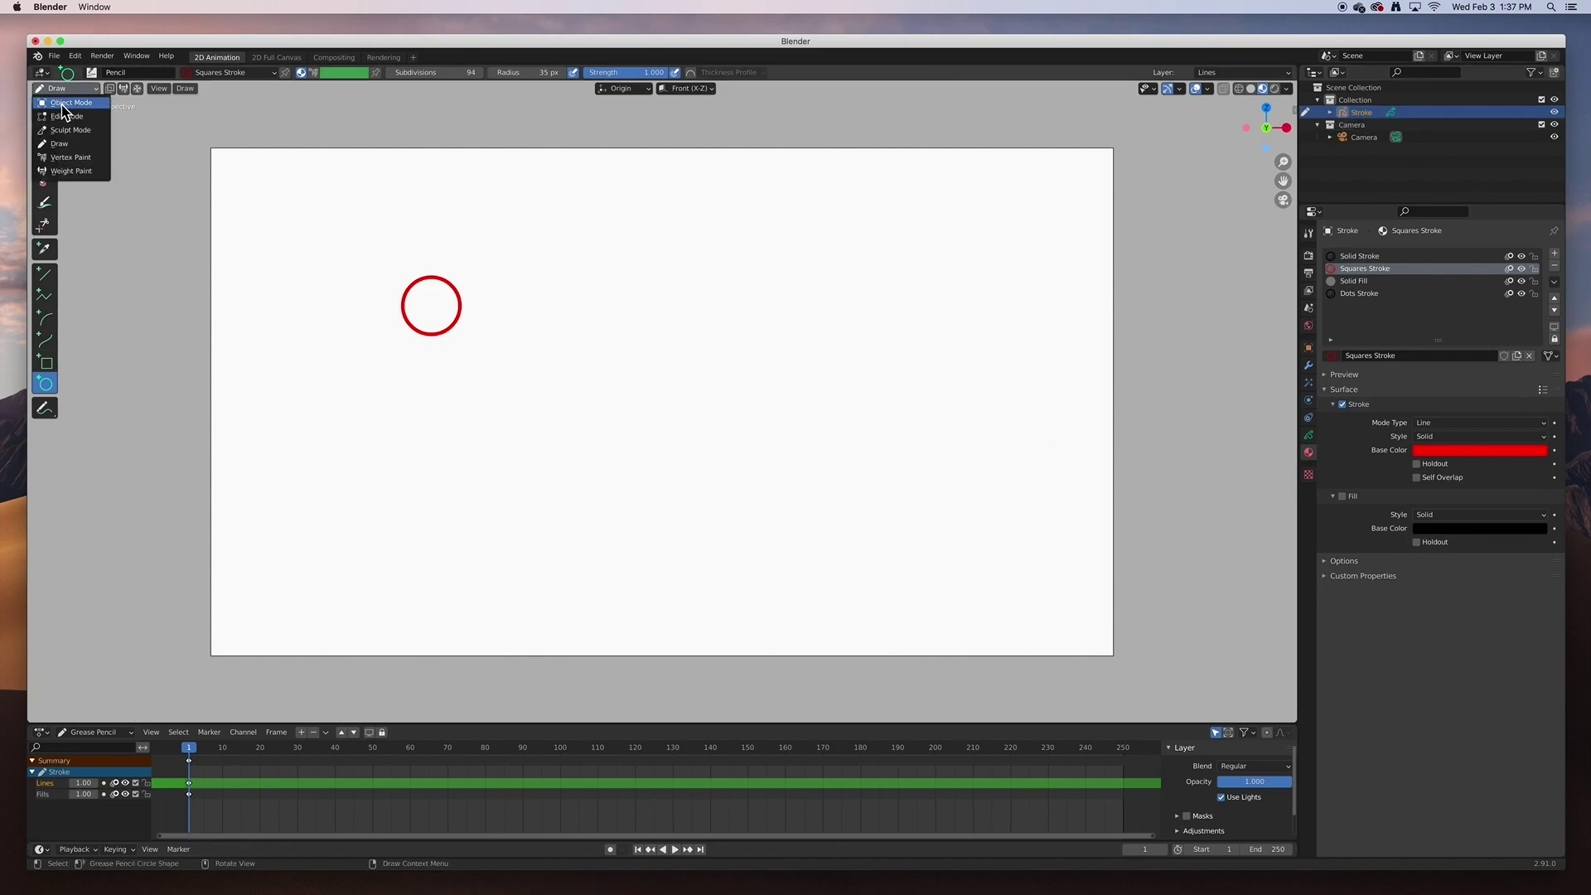
click(65, 102)
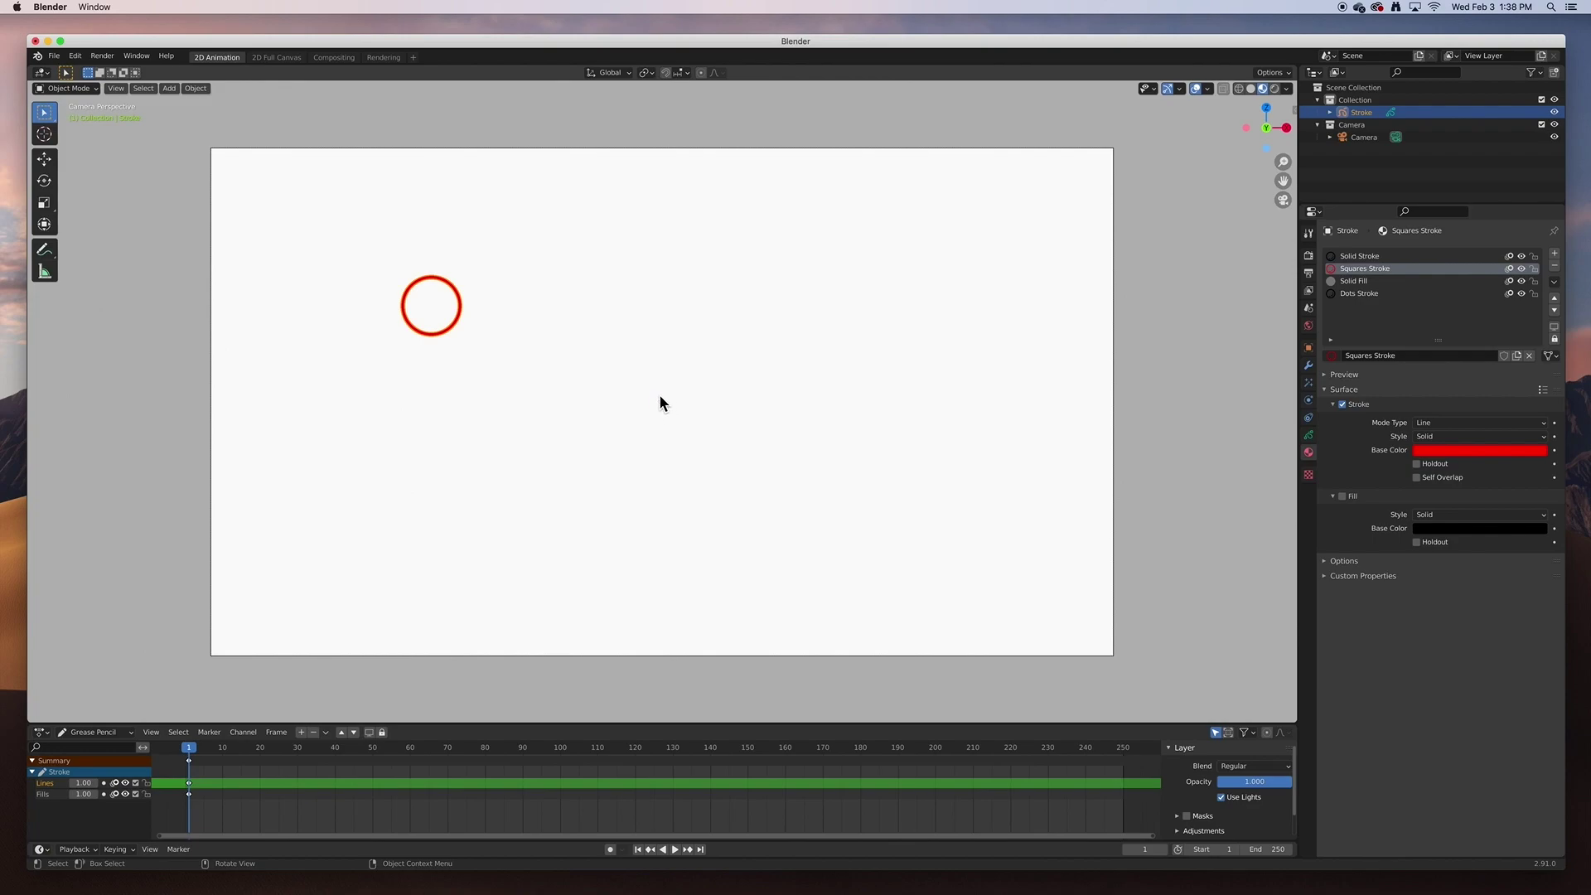
click(45, 185)
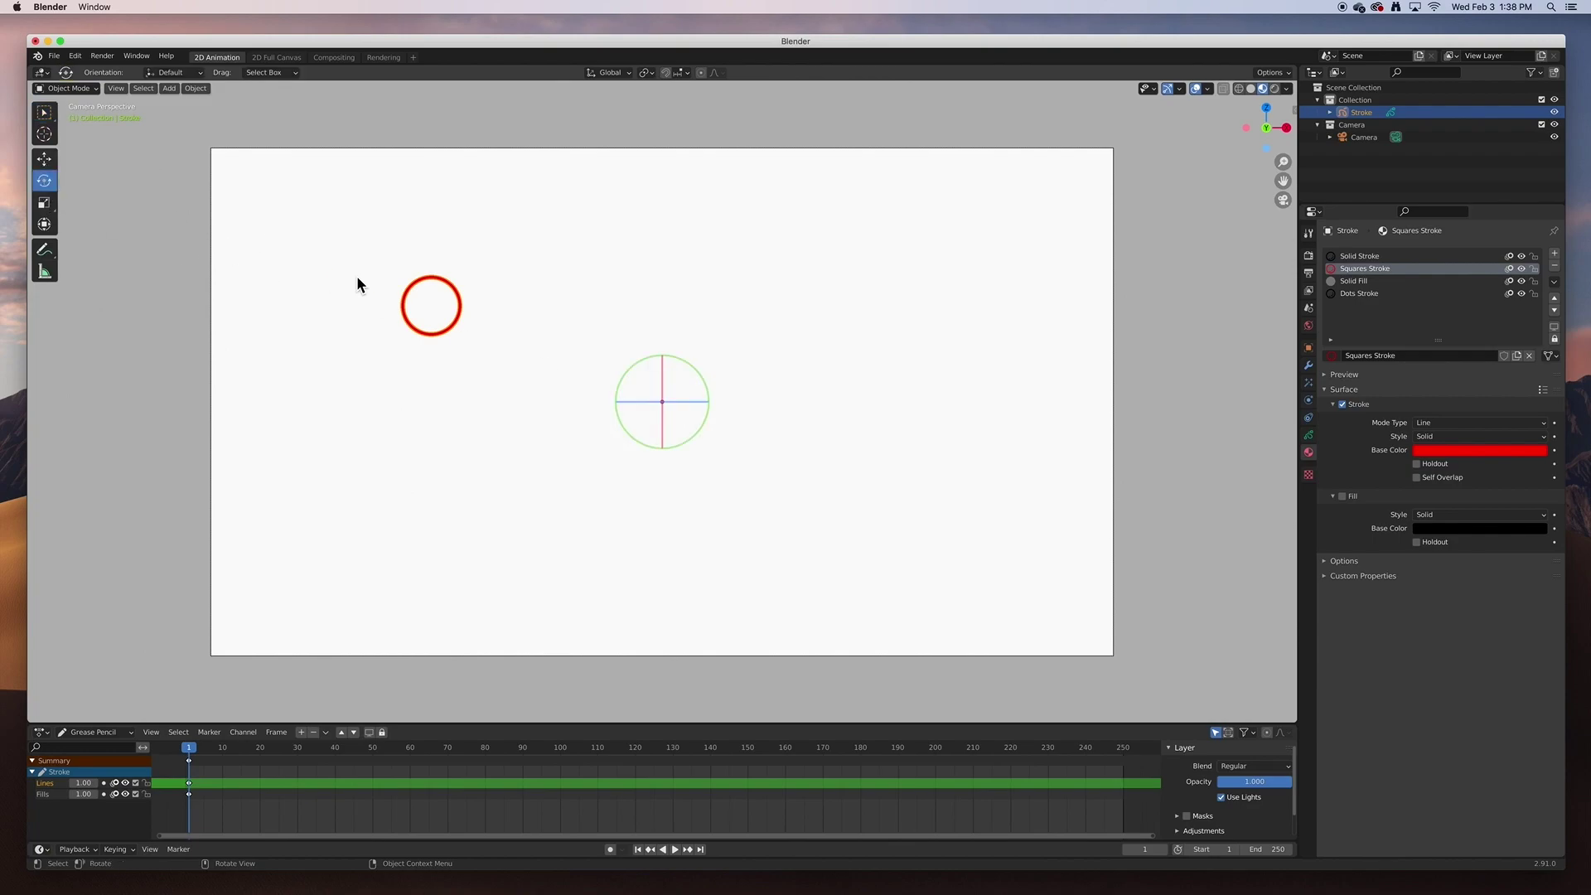
mouse_move(630, 370)
mouse_down()
mouse_move(615, 403)
mouse_move(629, 356)
mouse_up()
Step: Set the circle object's origin to its geometry centre
click(68, 88)
click(195, 88)
mouse_move(212, 120)
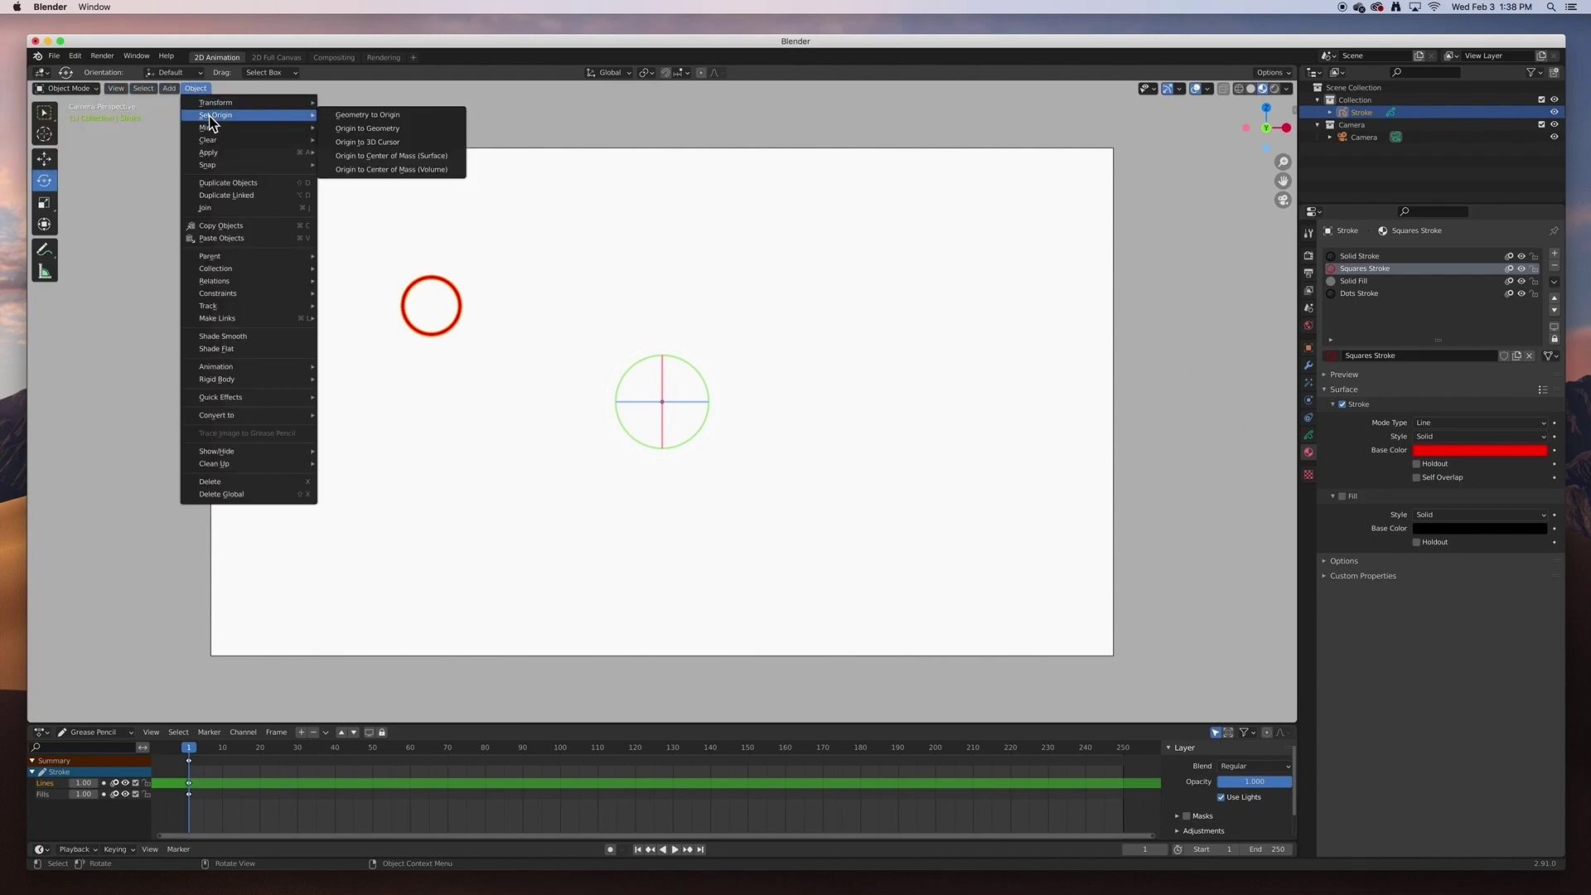
click(345, 129)
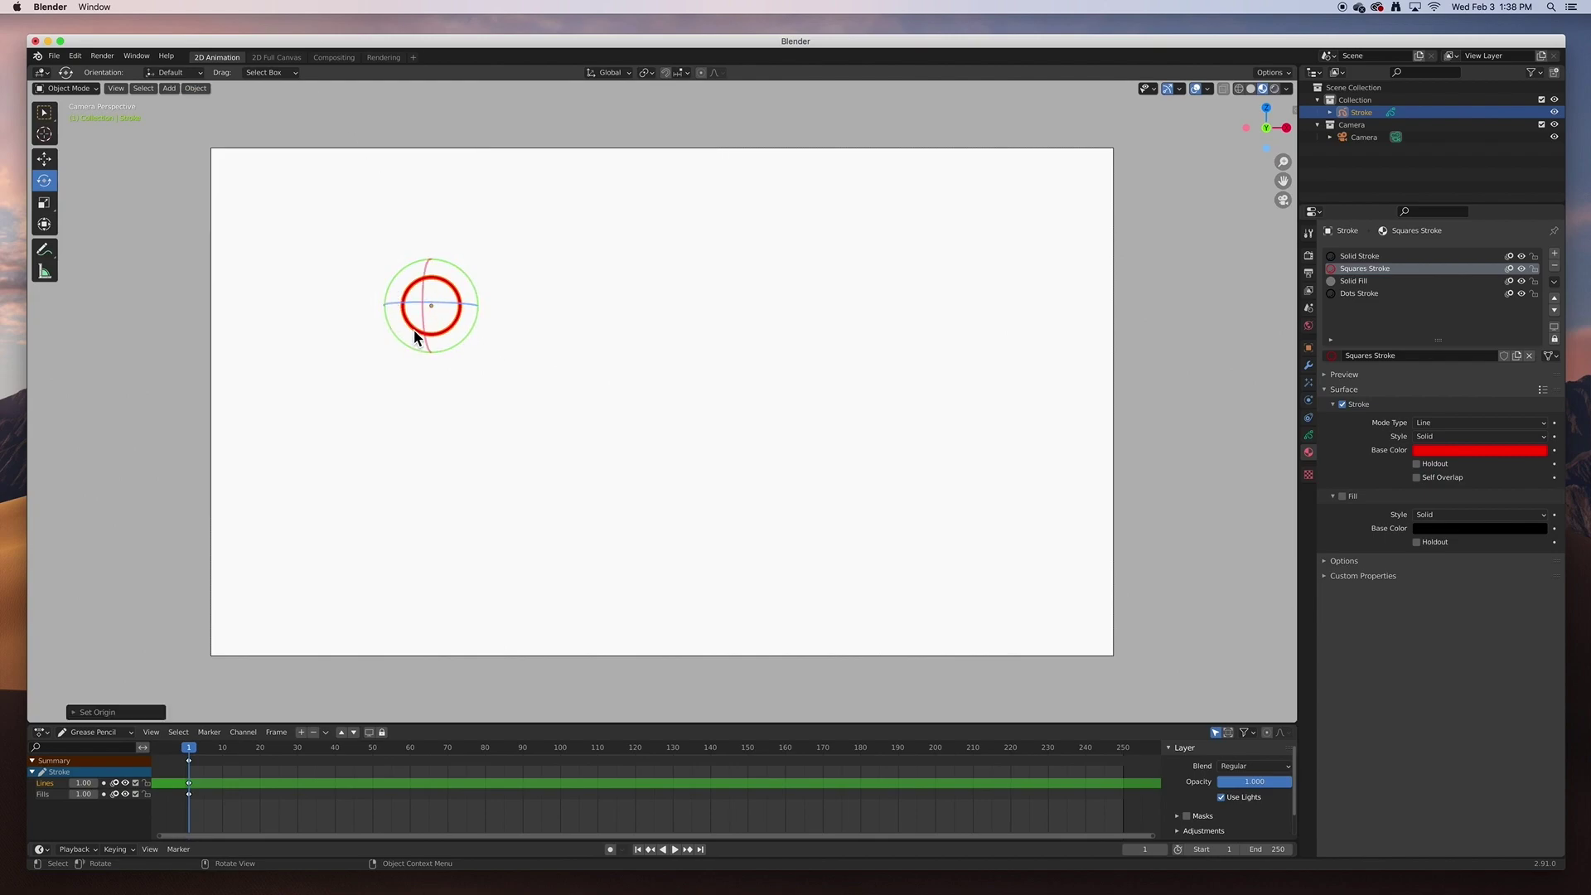
Step: Reselect the red circle object and return to Draw mode
click(44, 112)
click(225, 287)
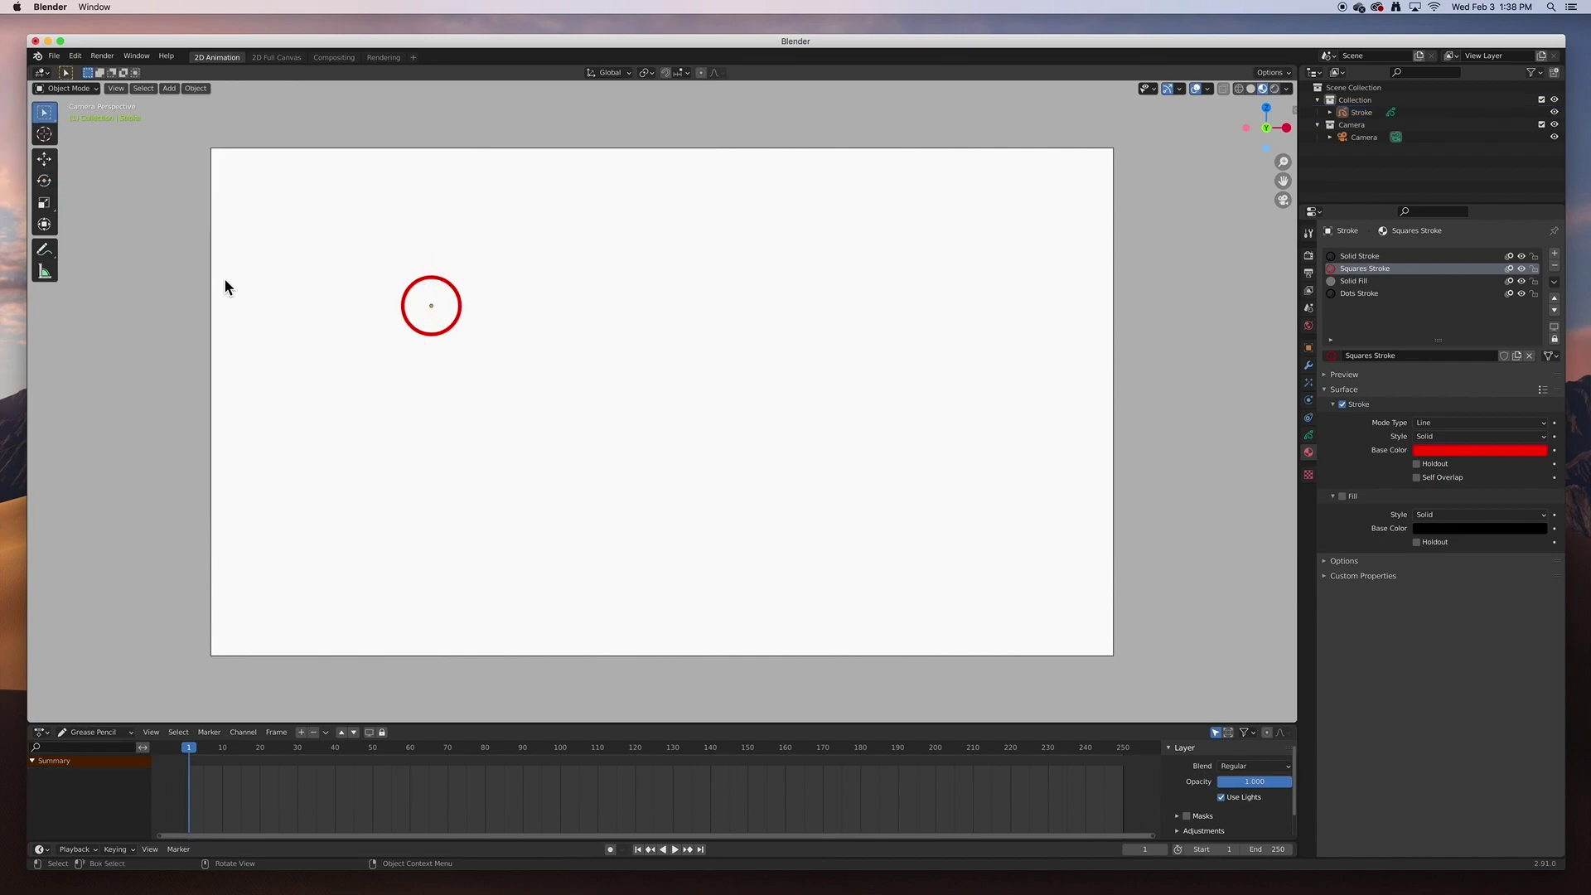
click(435, 282)
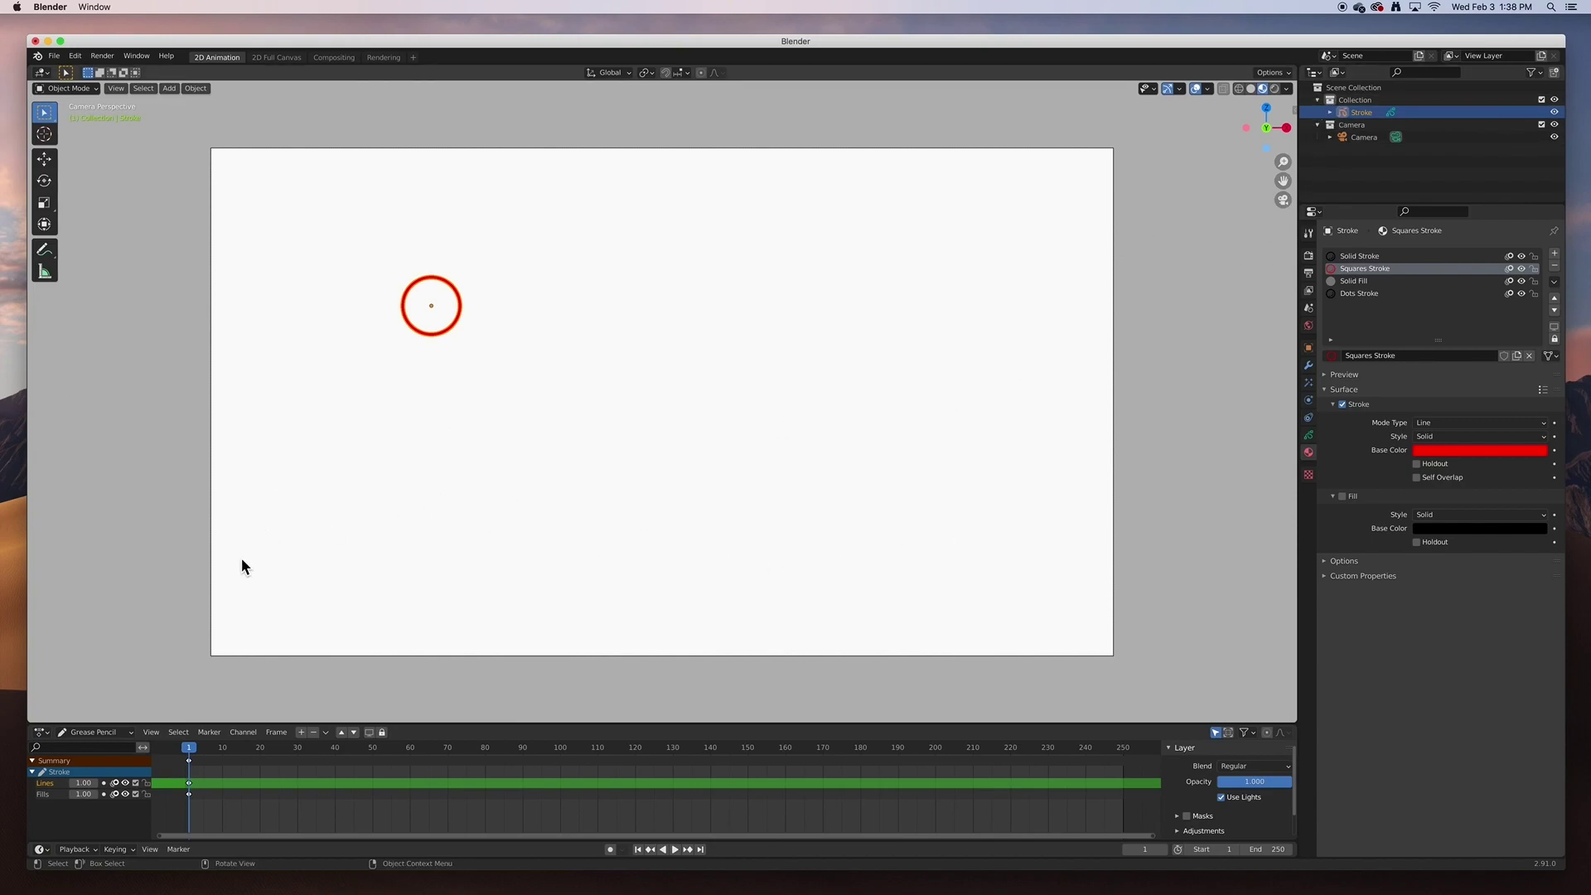
click(62, 89)
click(59, 143)
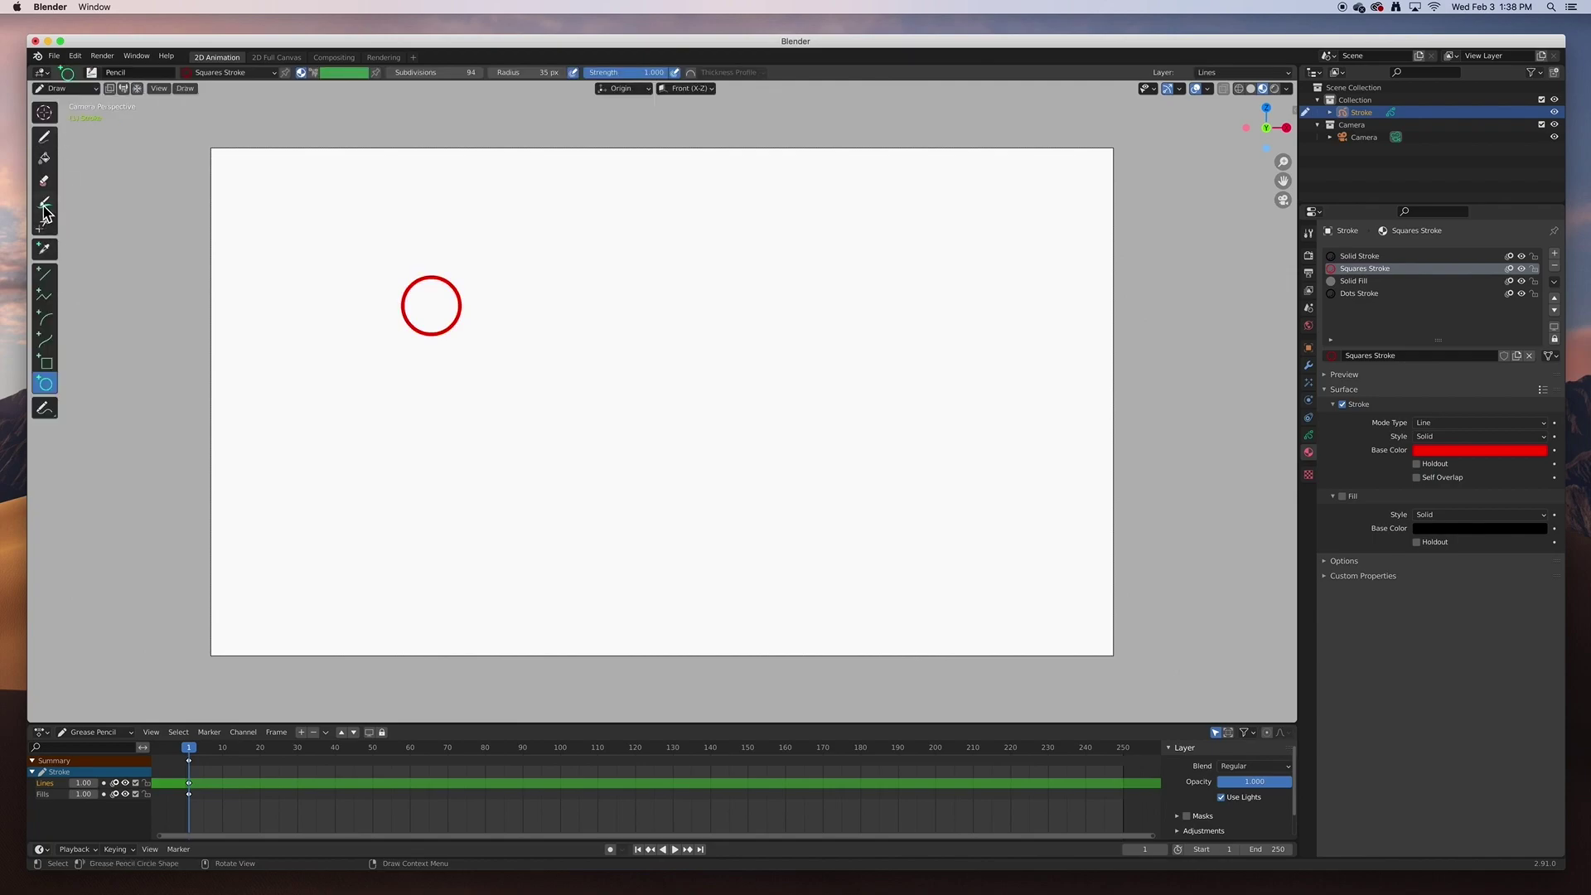
Step: Draw a long black Solid Stroke floor line across the lower frame
click(45, 273)
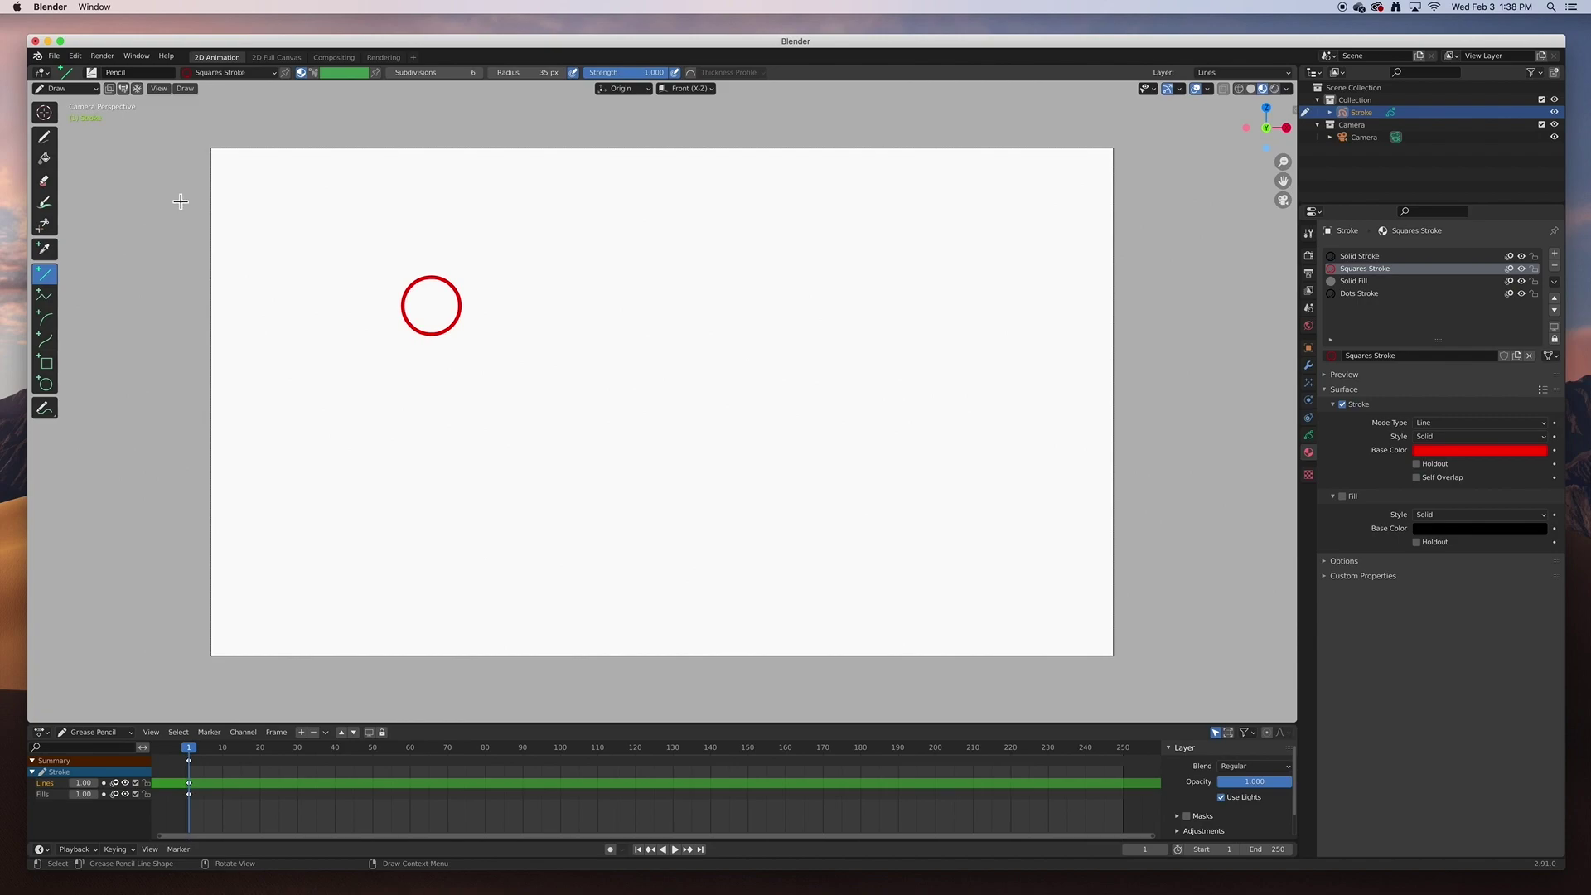
click(240, 77)
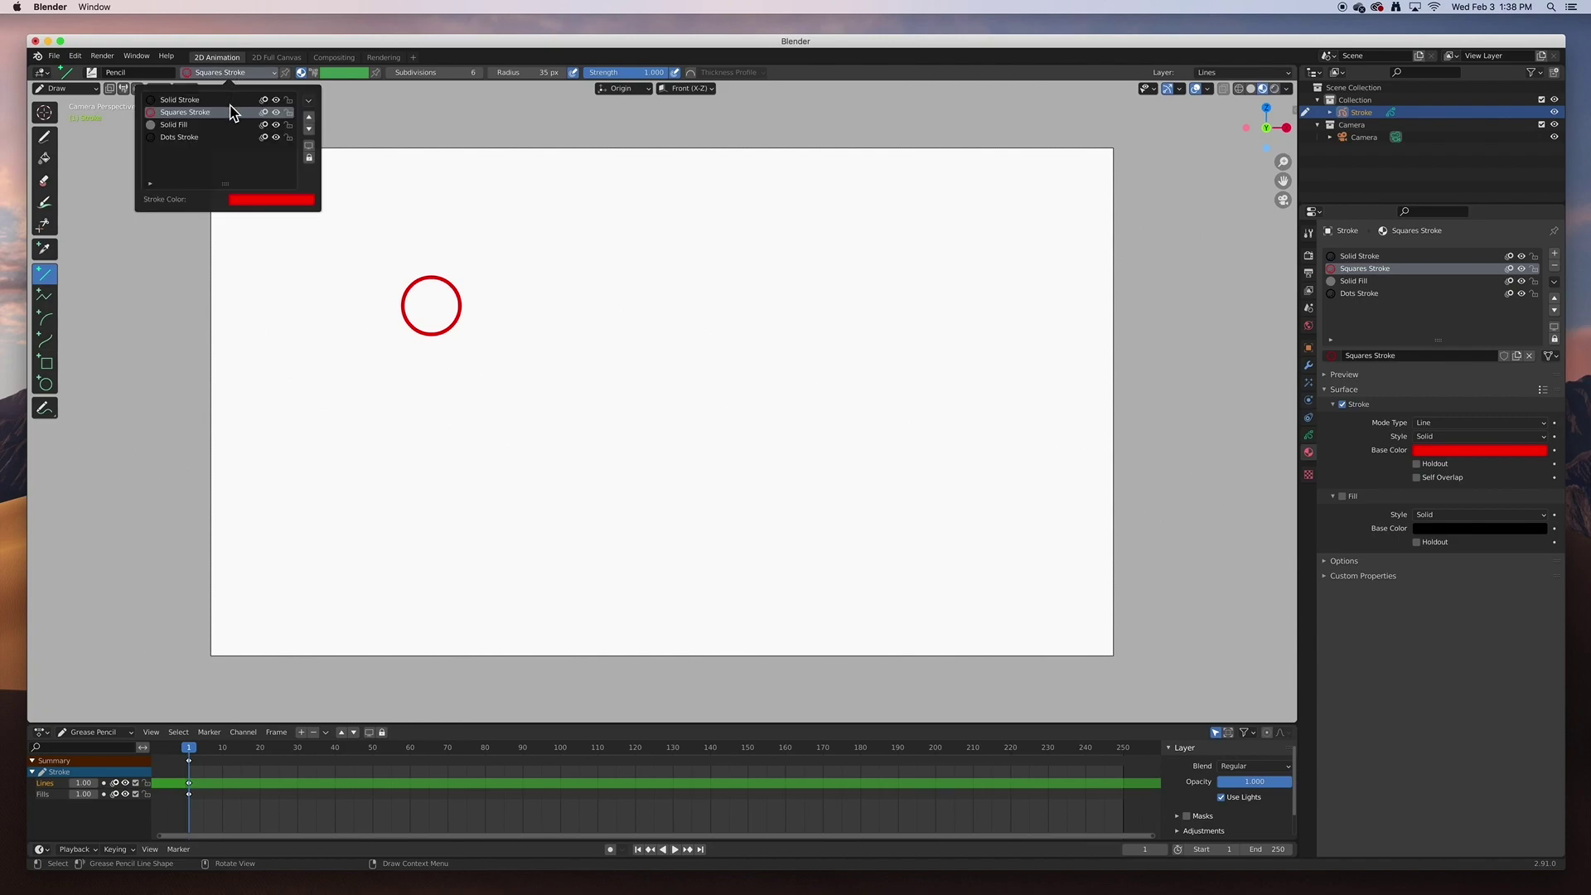
click(189, 100)
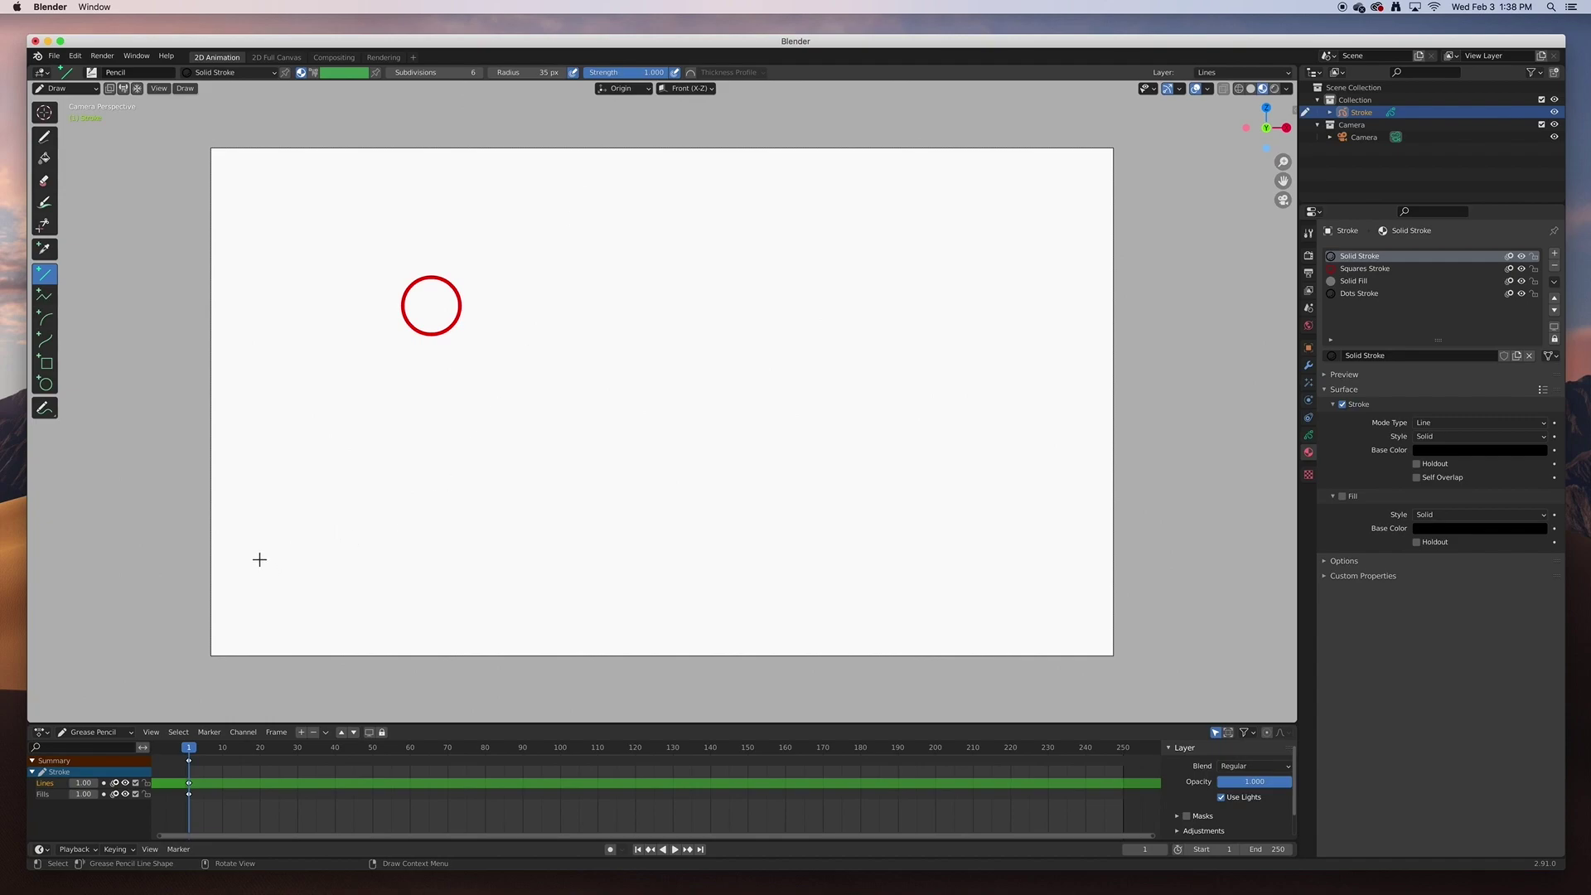
drag(260, 560, 1040, 570)
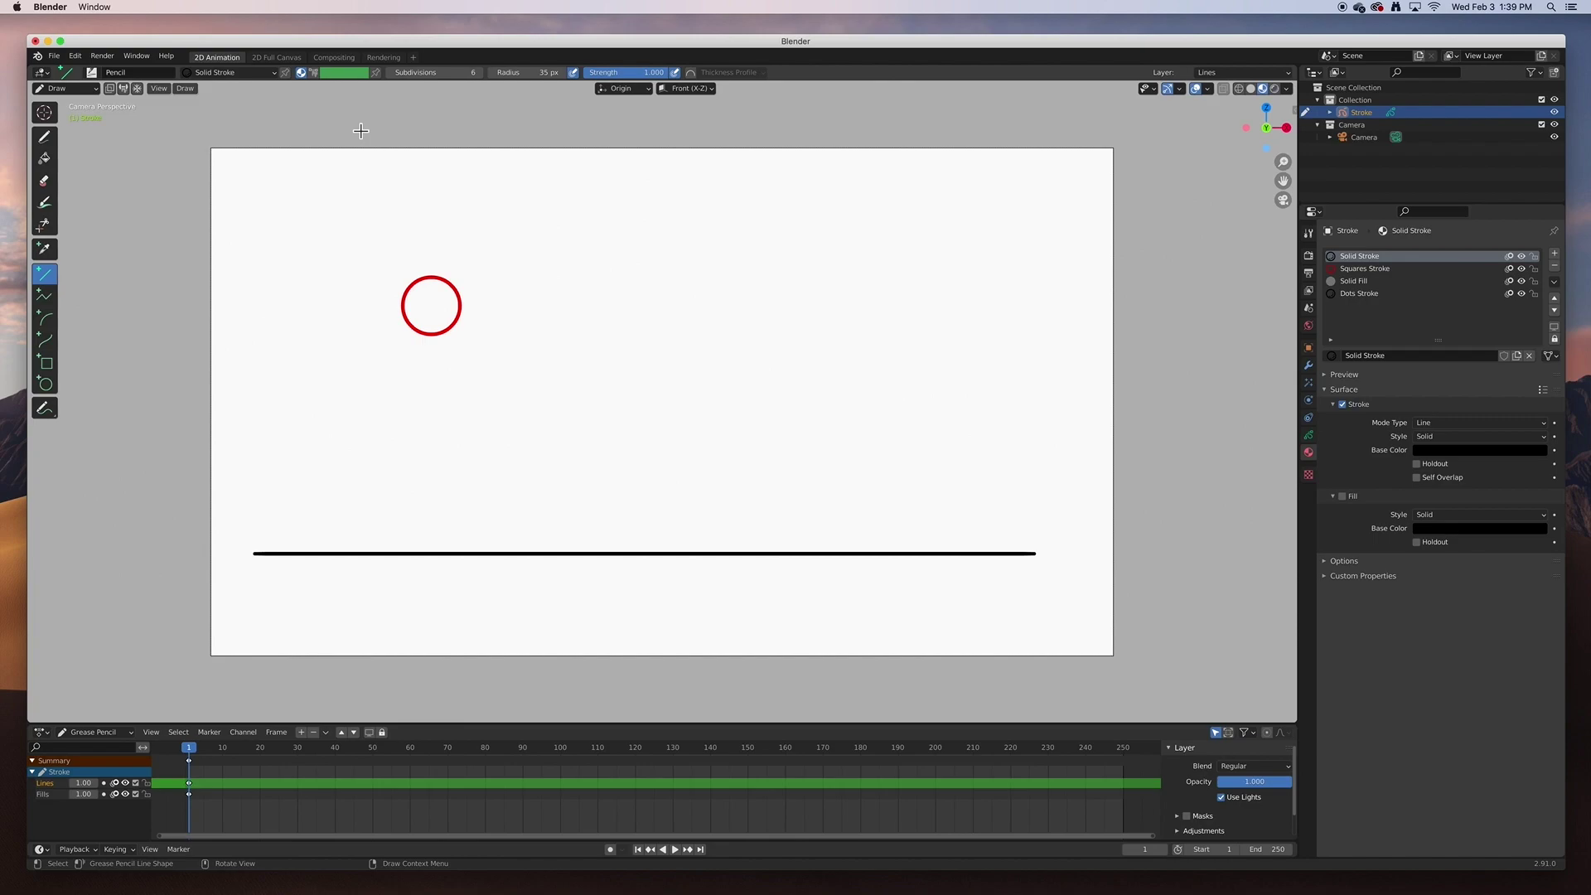
Step: Move the stroke object left and down, then undo the move and the floor line
click(83, 88)
click(81, 103)
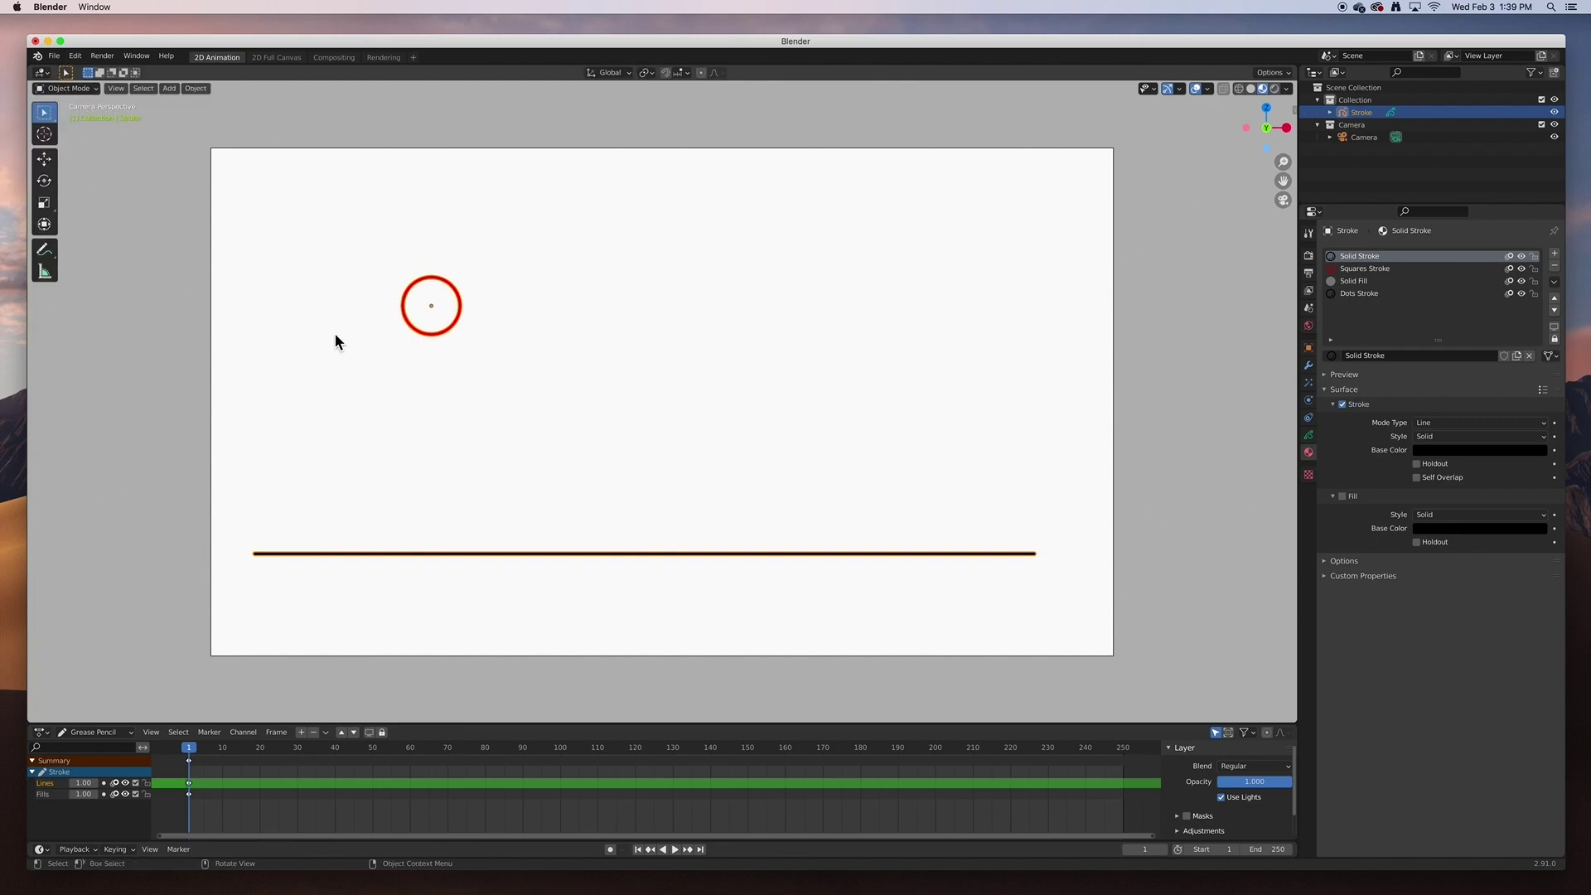
click(44, 158)
mouse_move(418, 312)
mouse_down()
mouse_move(379, 342)
mouse_move(430, 299)
mouse_move(440, 395)
mouse_move(504, 331)
mouse_move(437, 353)
mouse_move(519, 384)
mouse_move(772, 365)
mouse_up()
key(super+z)
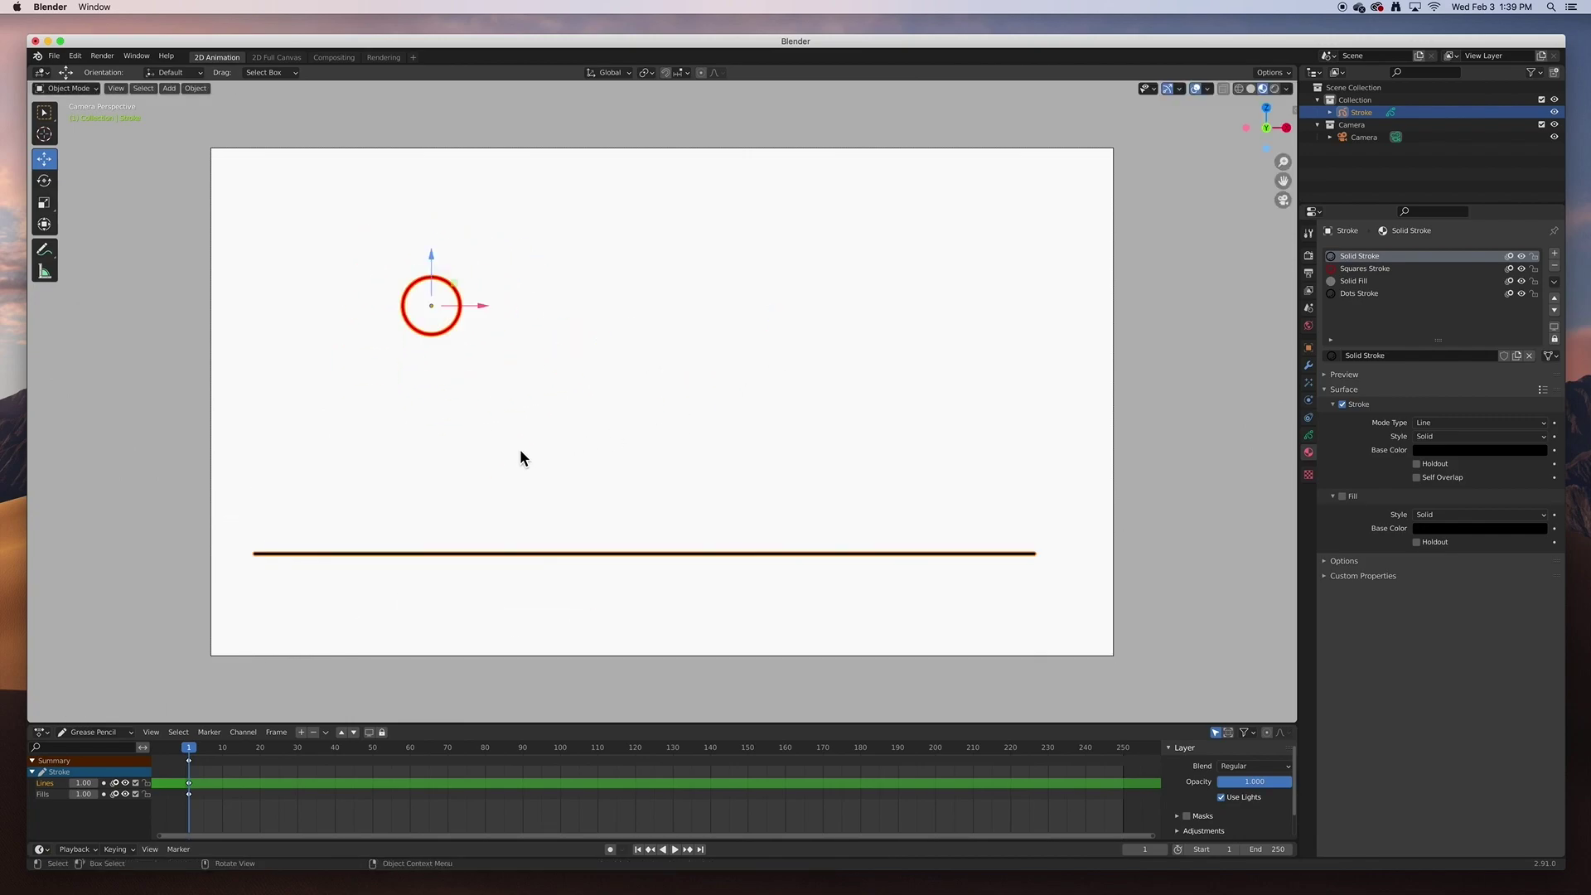
key(ctrl+Tab)
key(super+z)
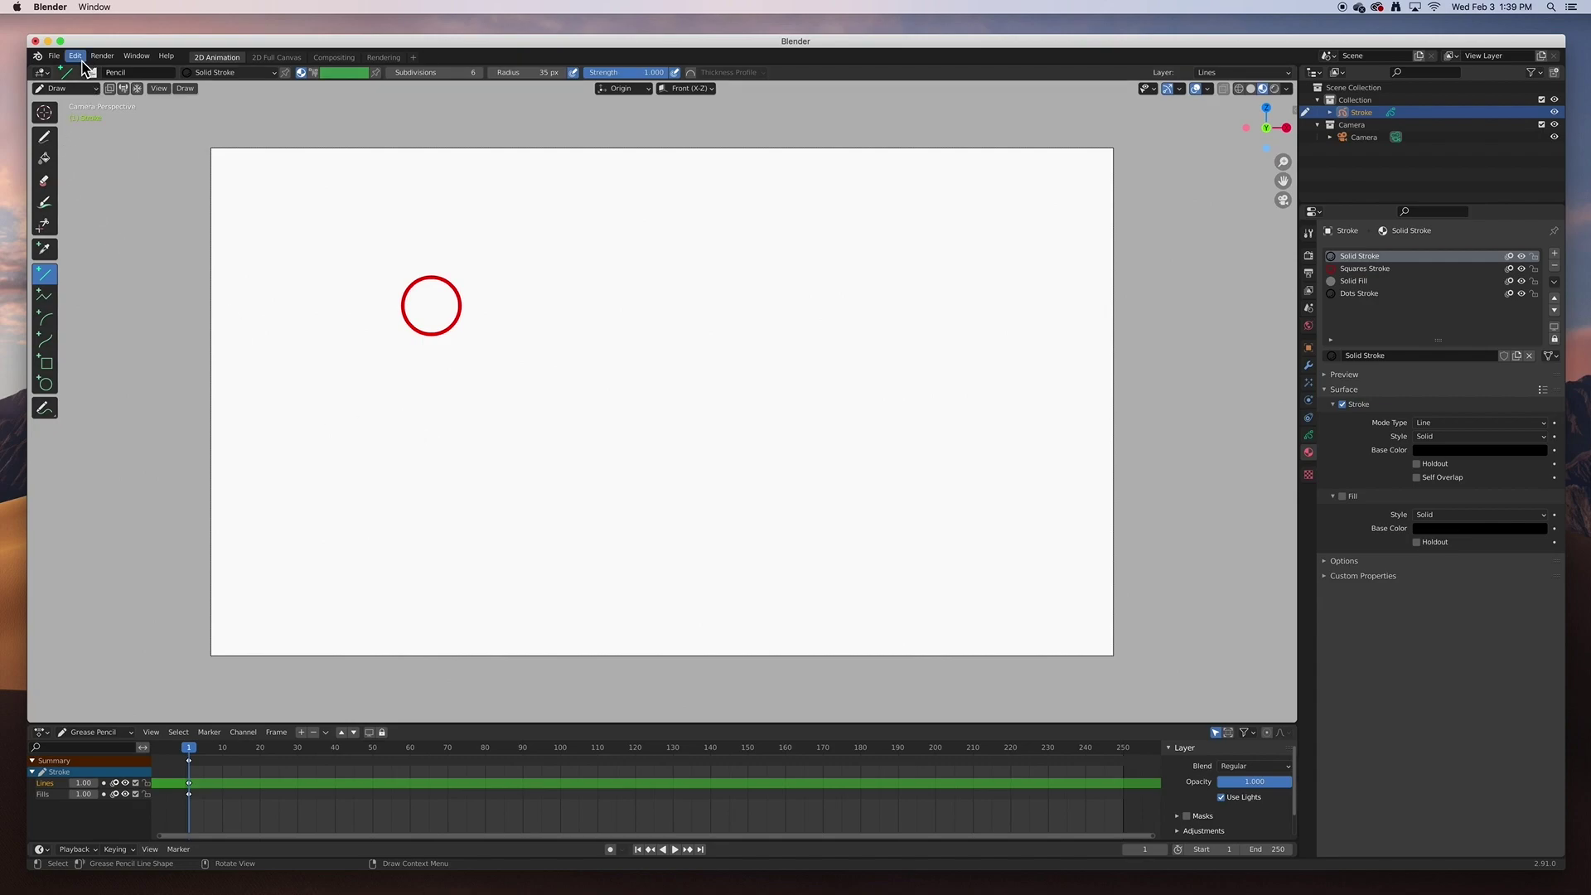
Step: Add a new grease pencil Stroke object and delete its sample strokes
click(66, 88)
click(80, 106)
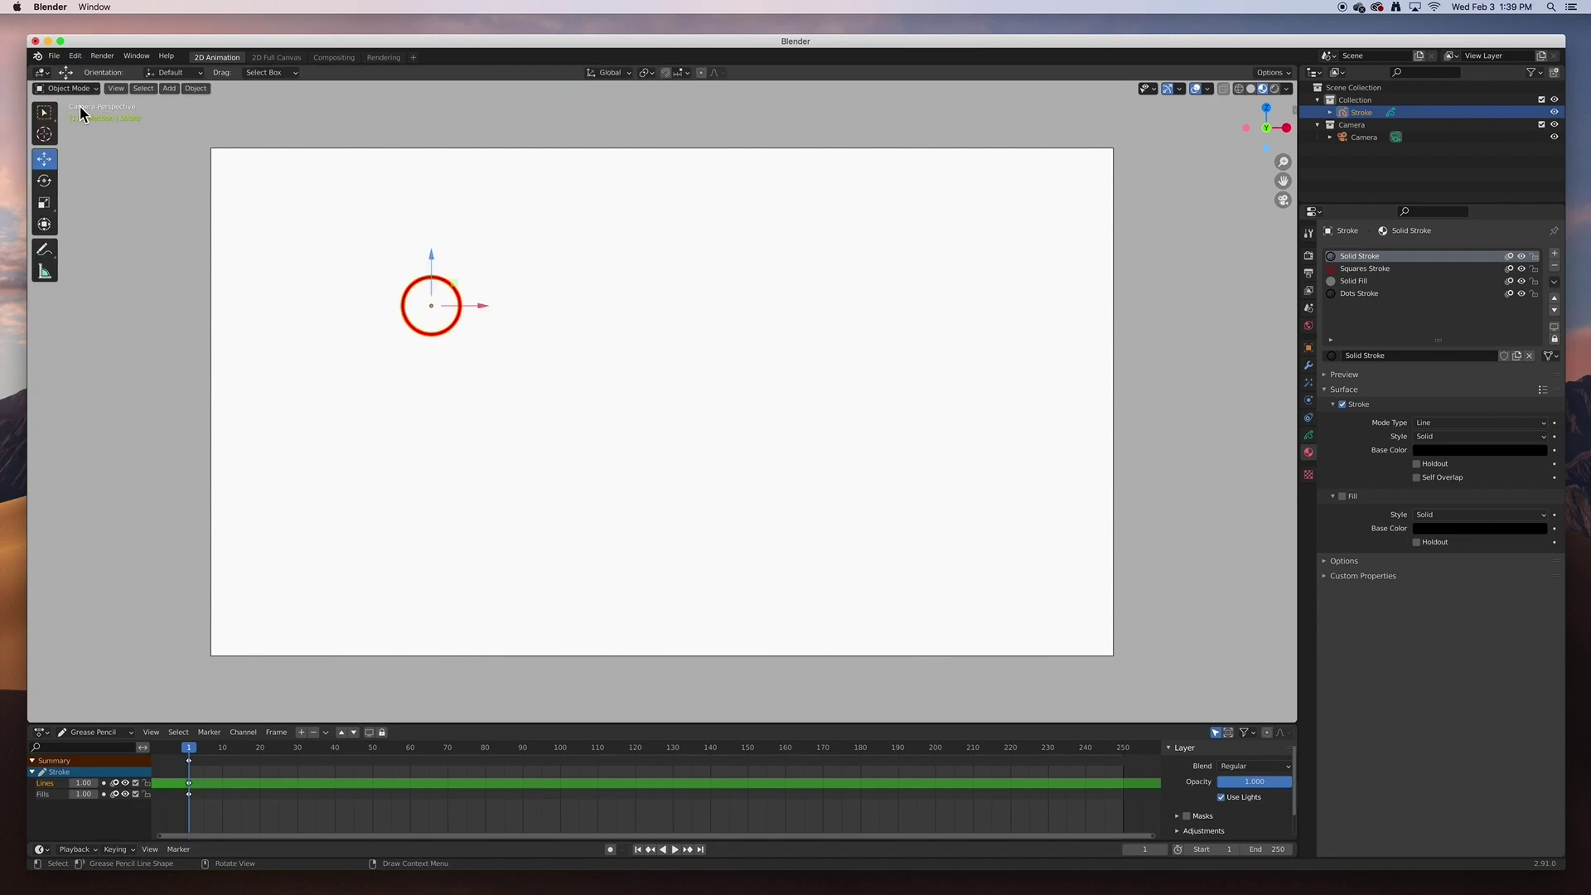
click(172, 89)
mouse_move(207, 177)
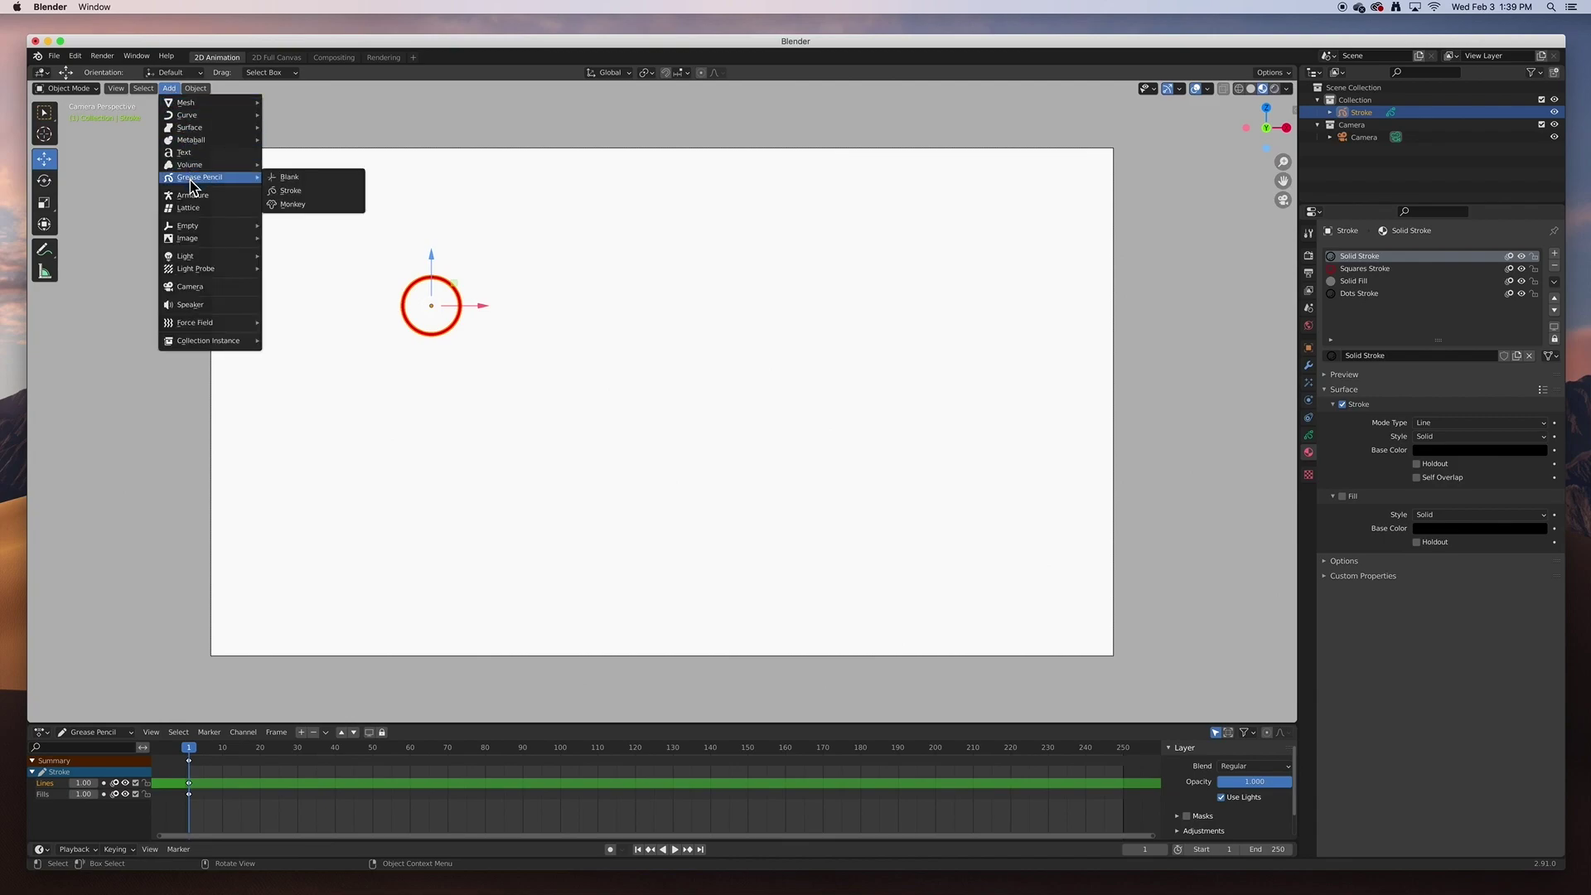
click(287, 192)
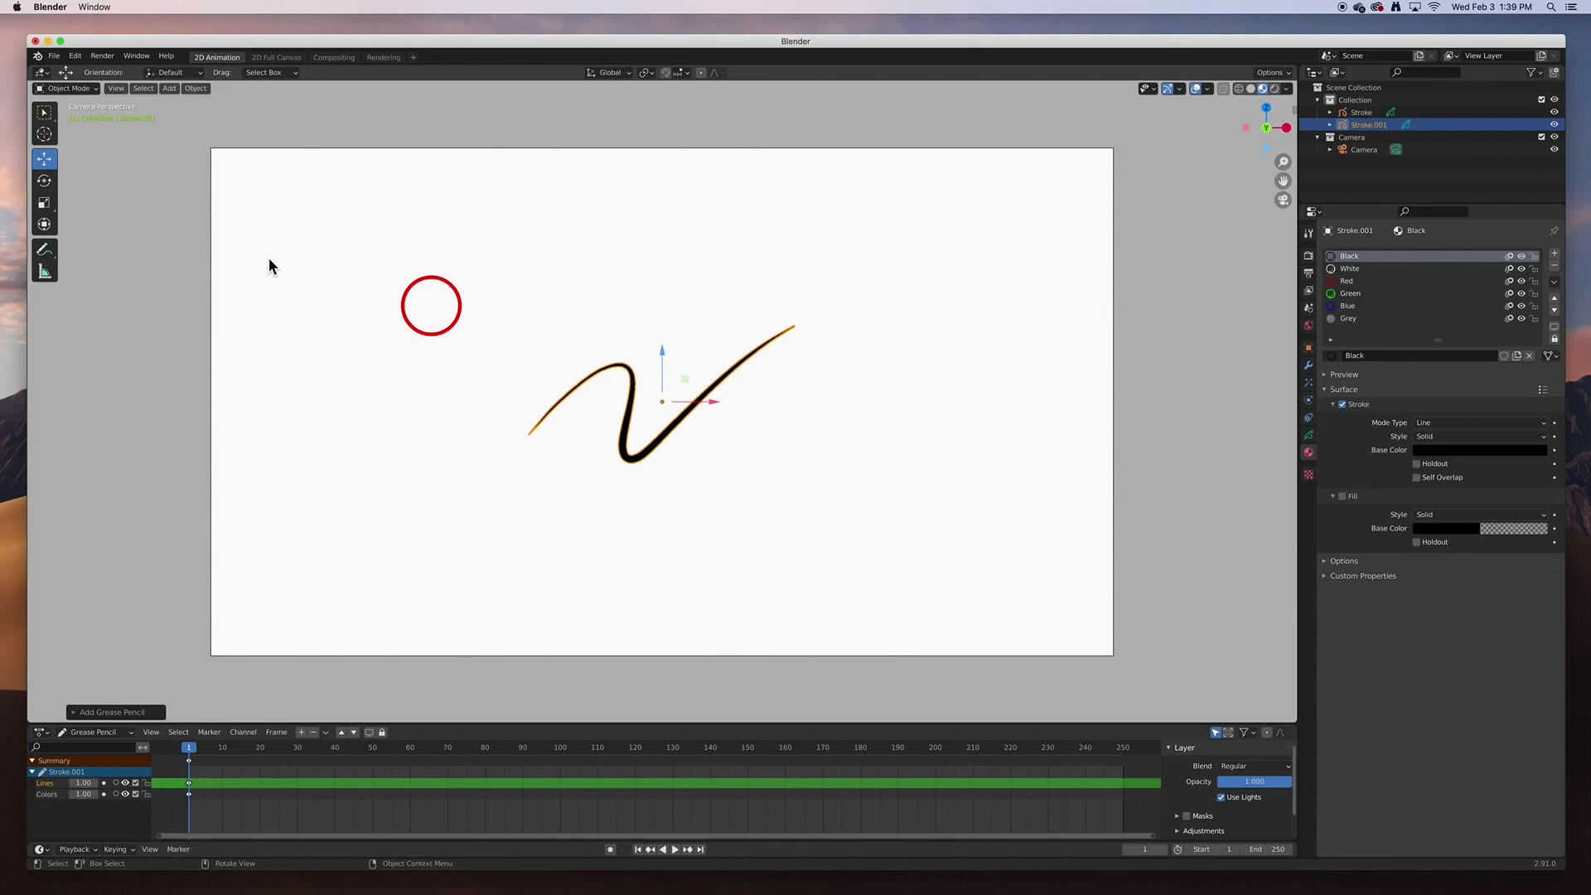
key(Tab)
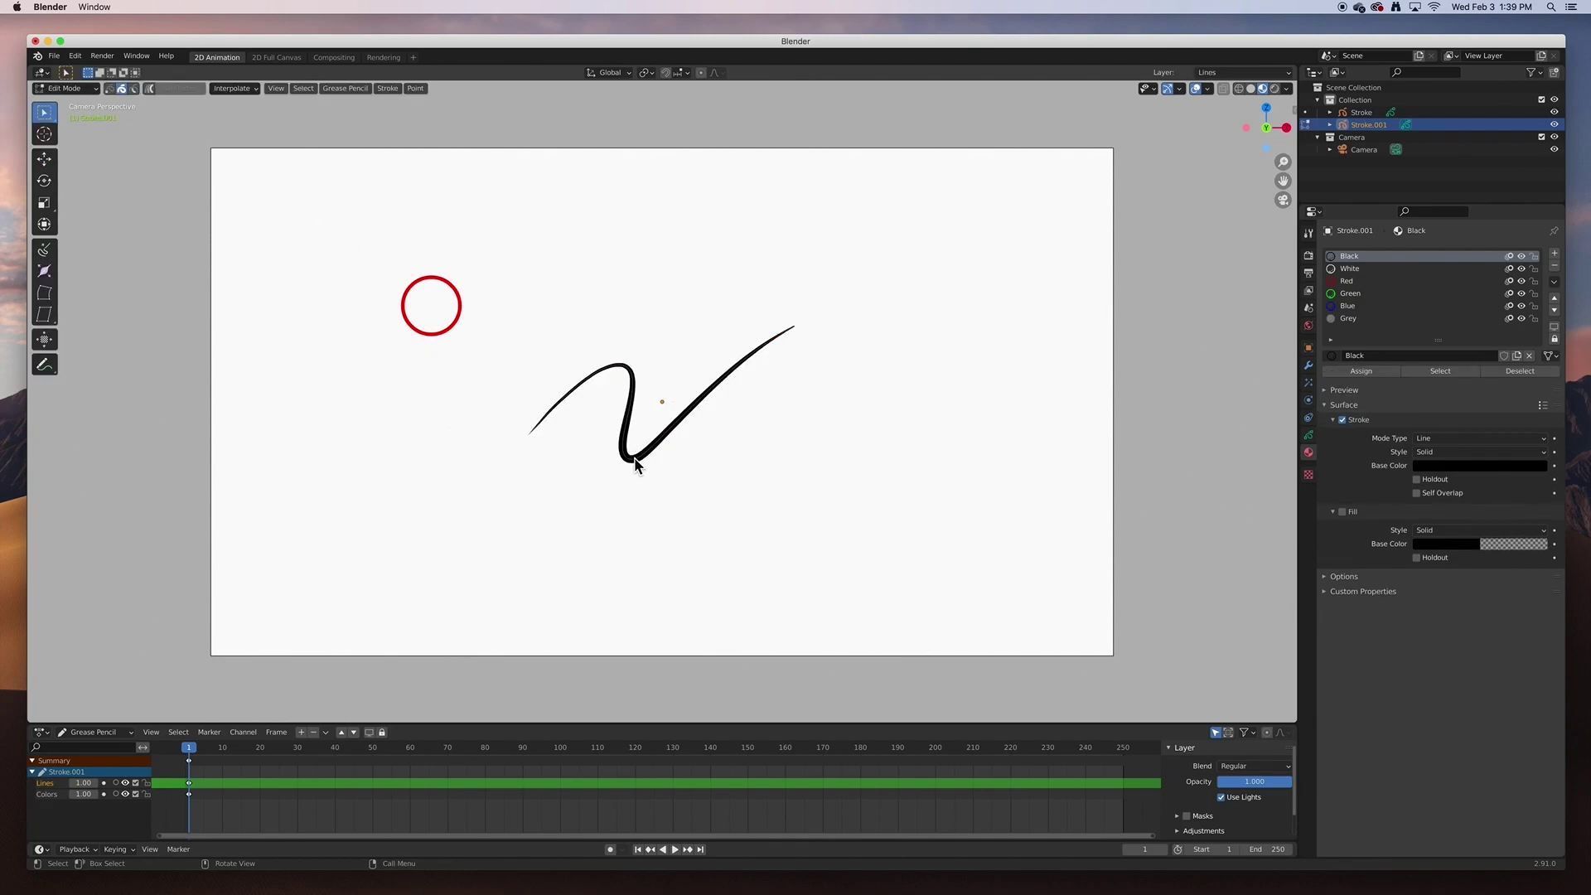
key(x)
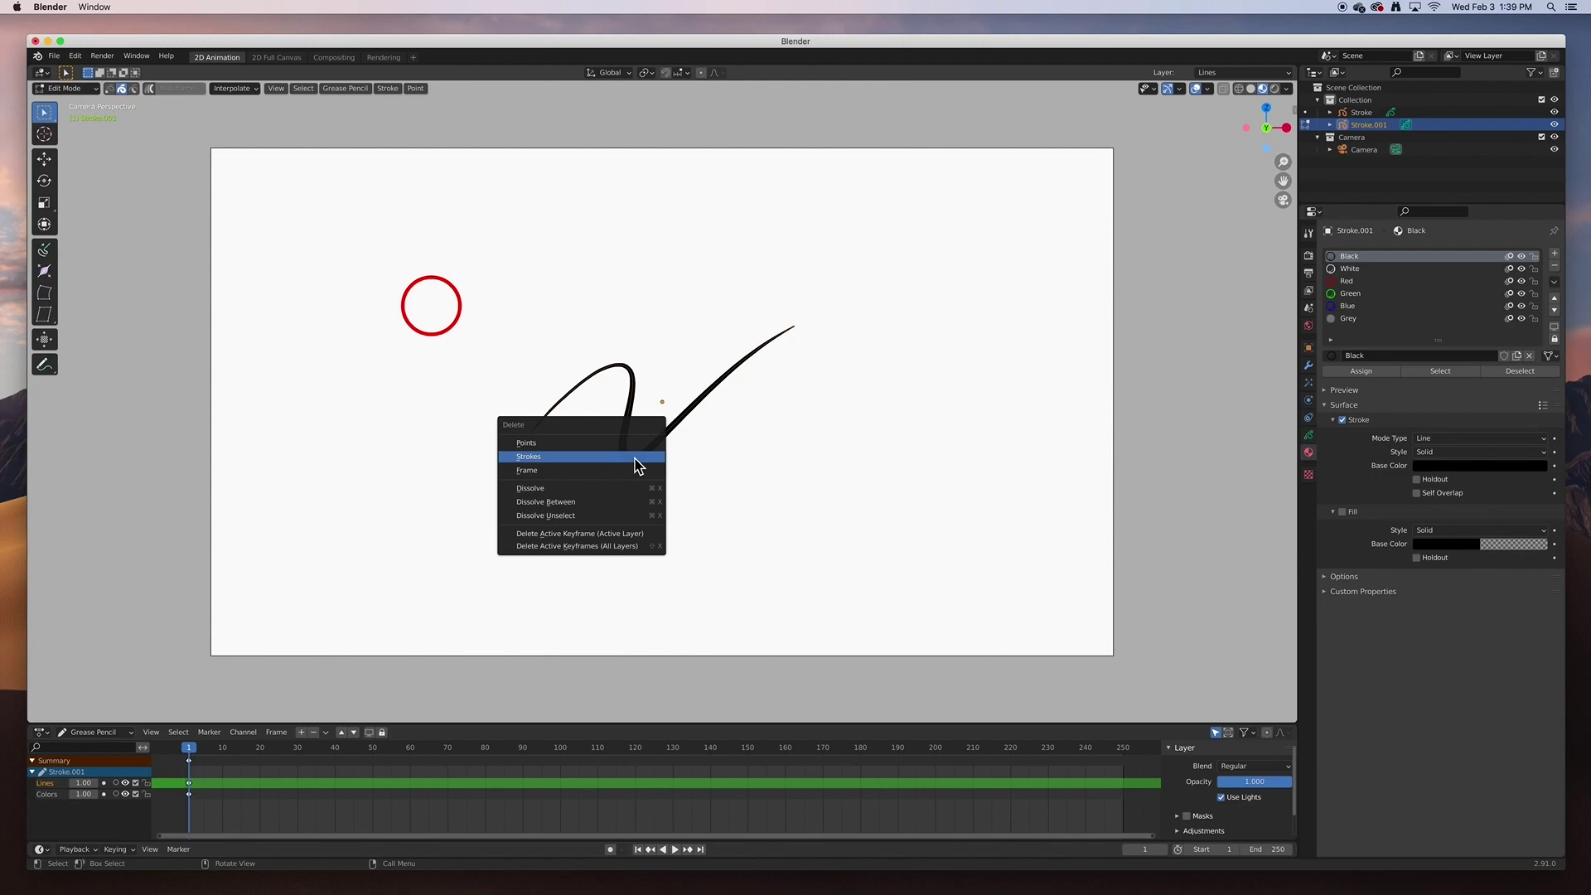
click(639, 458)
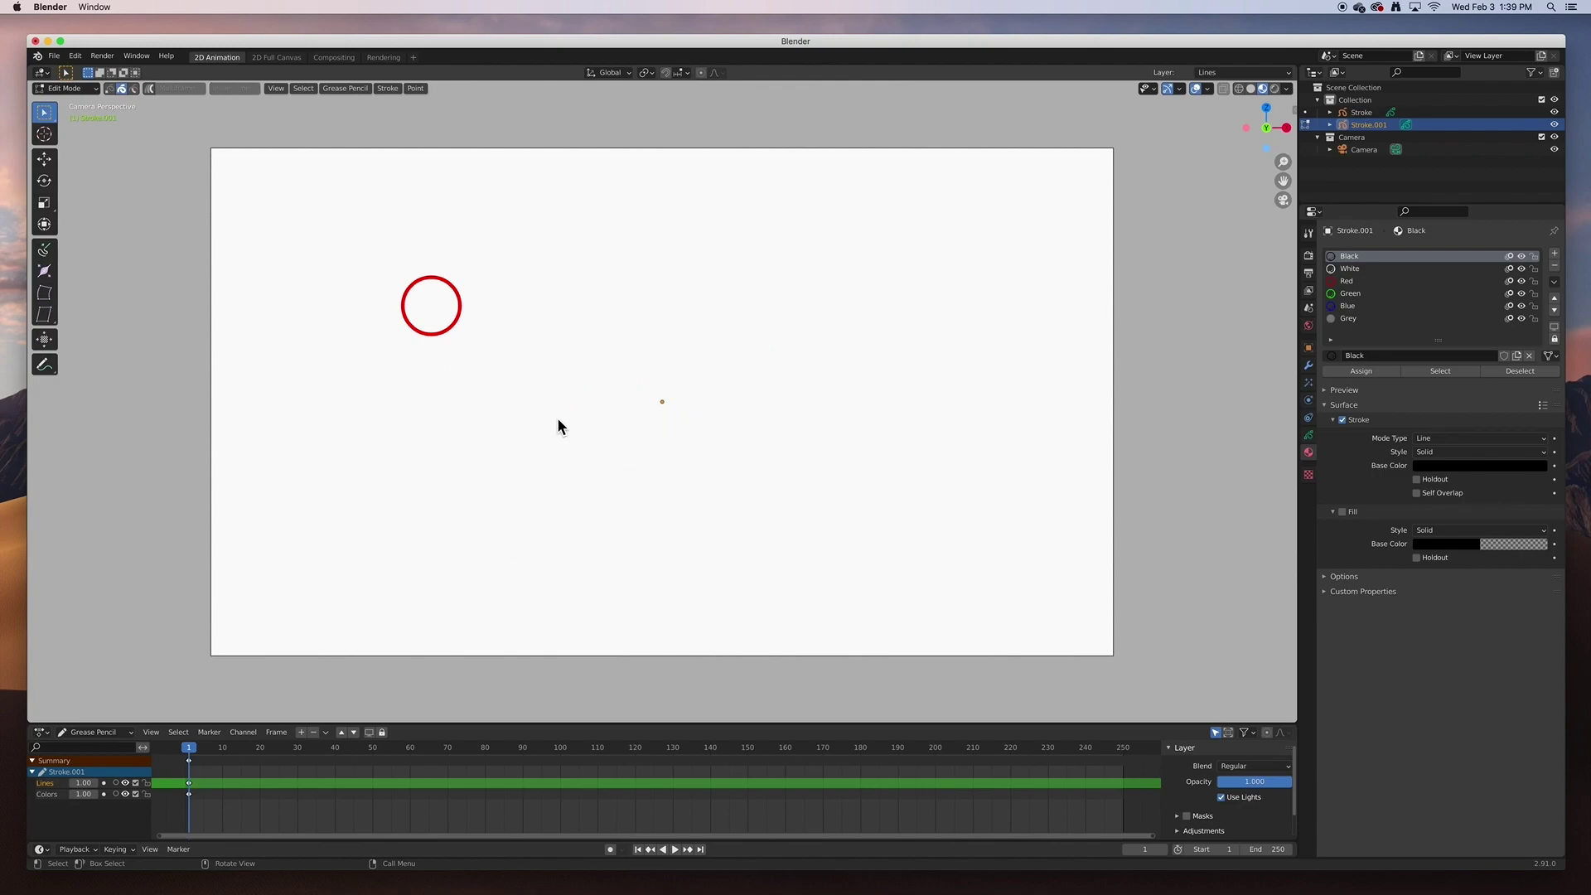
Step: Rename the new object to Floor and the circle object to Ball
double_click(1382, 124)
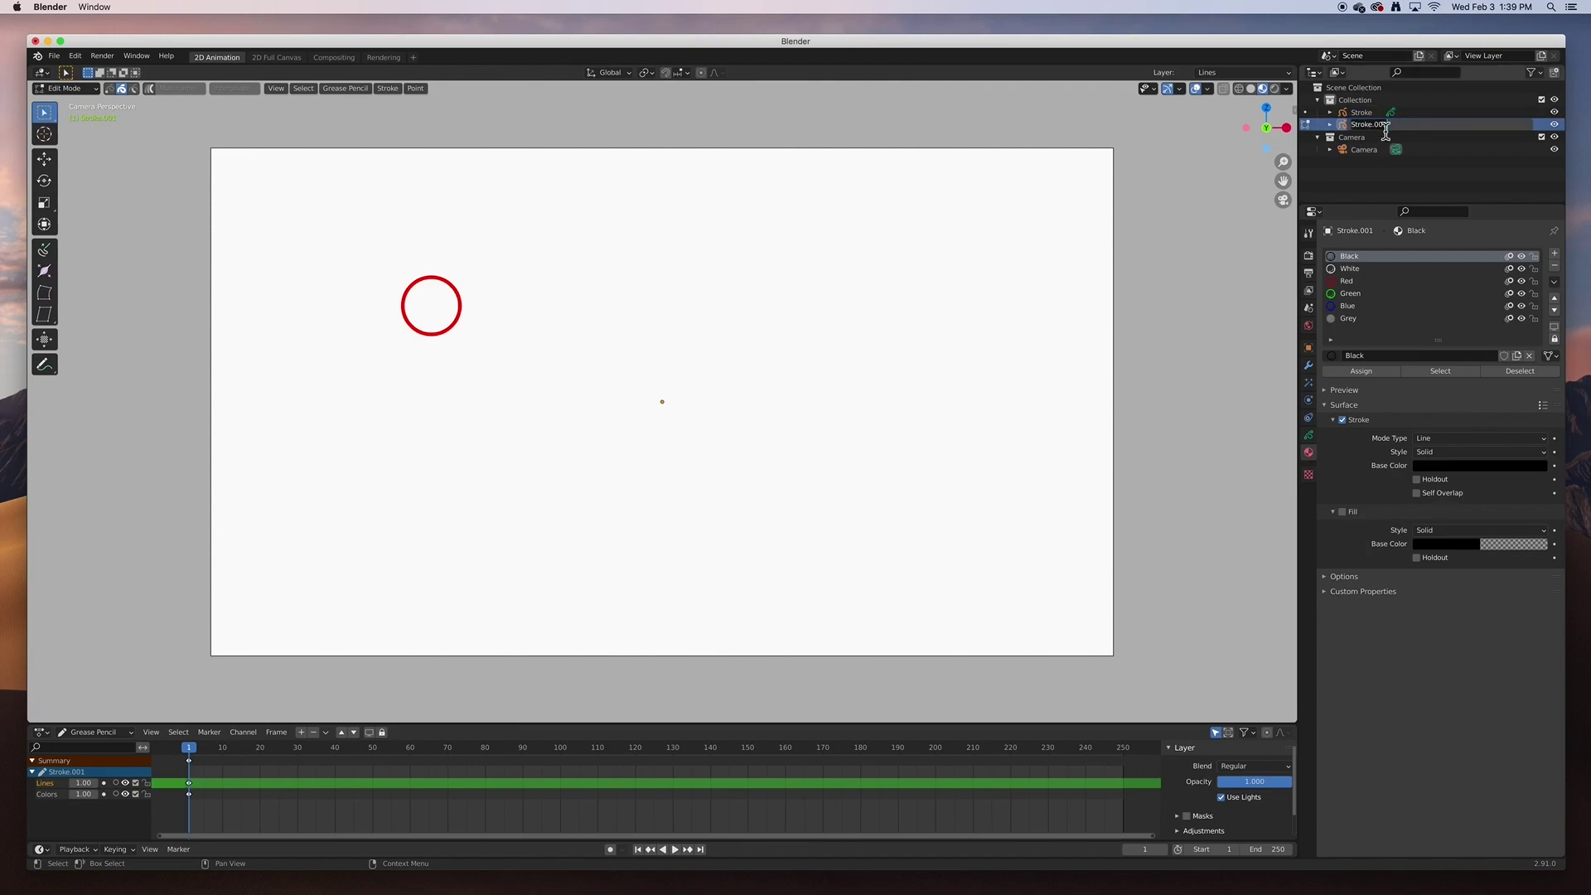
text(Floor)
key(Return)
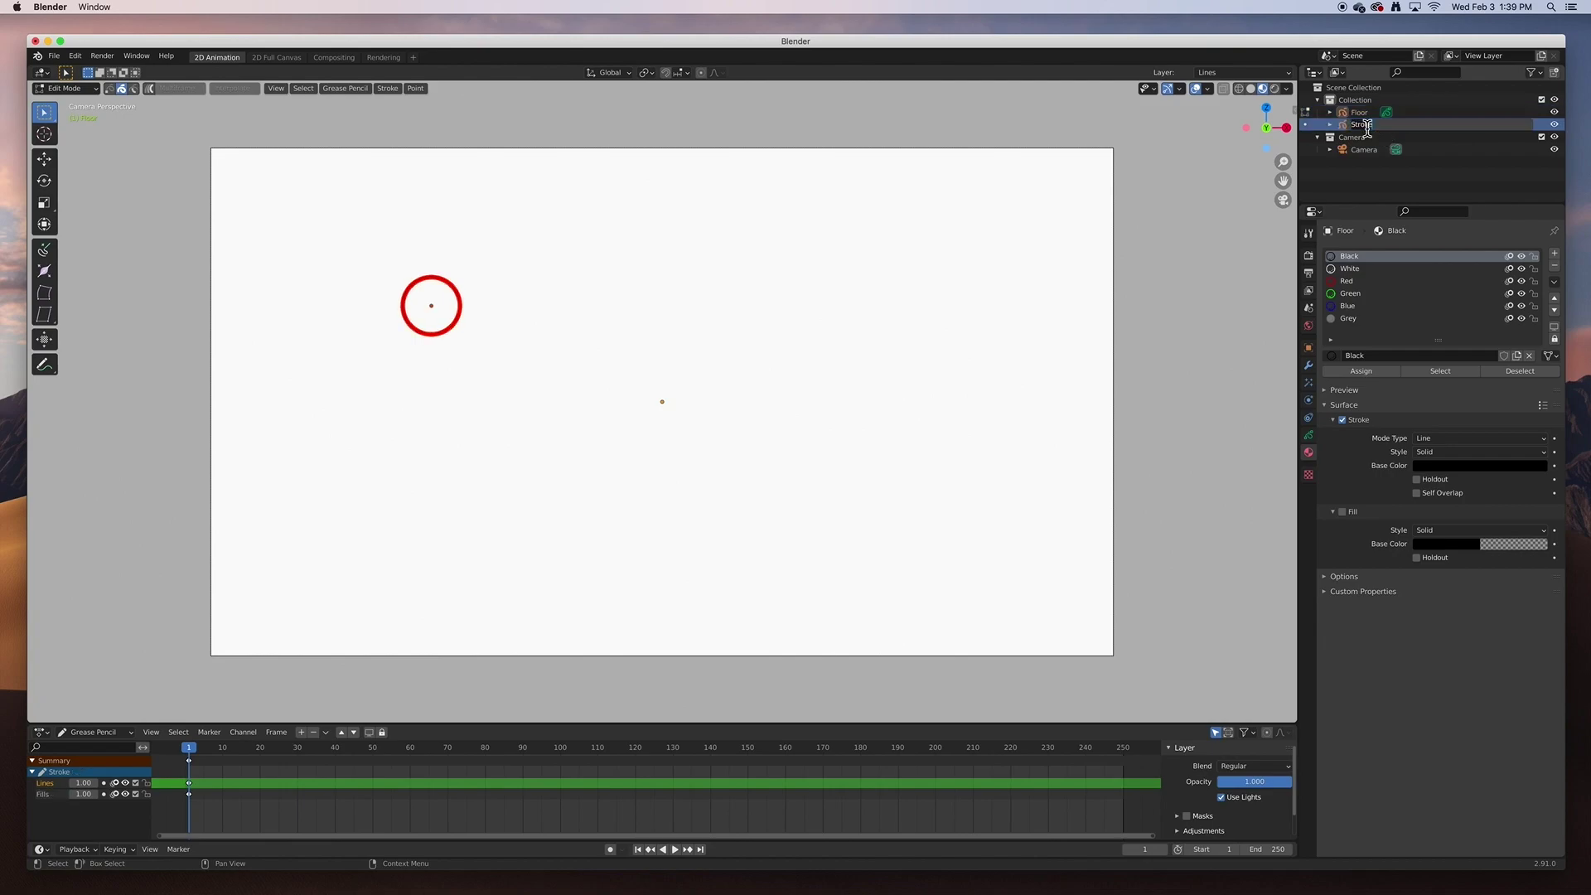
double_click(1395, 126)
text(Ball)
key(Return)
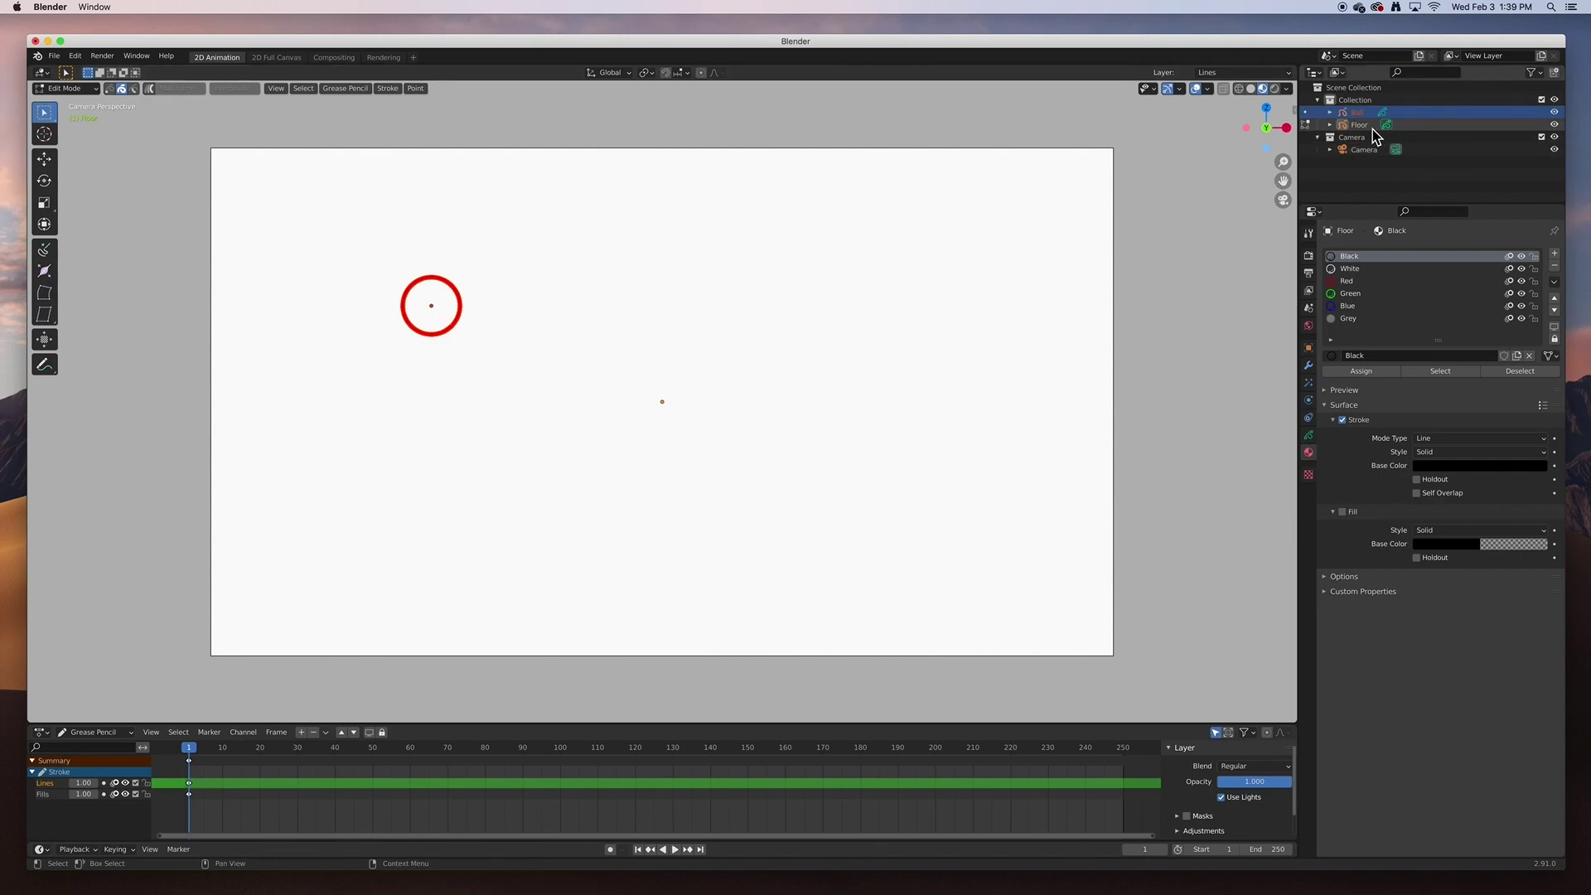
Step: Select the Floor object and switch to Draw mode
click(1373, 130)
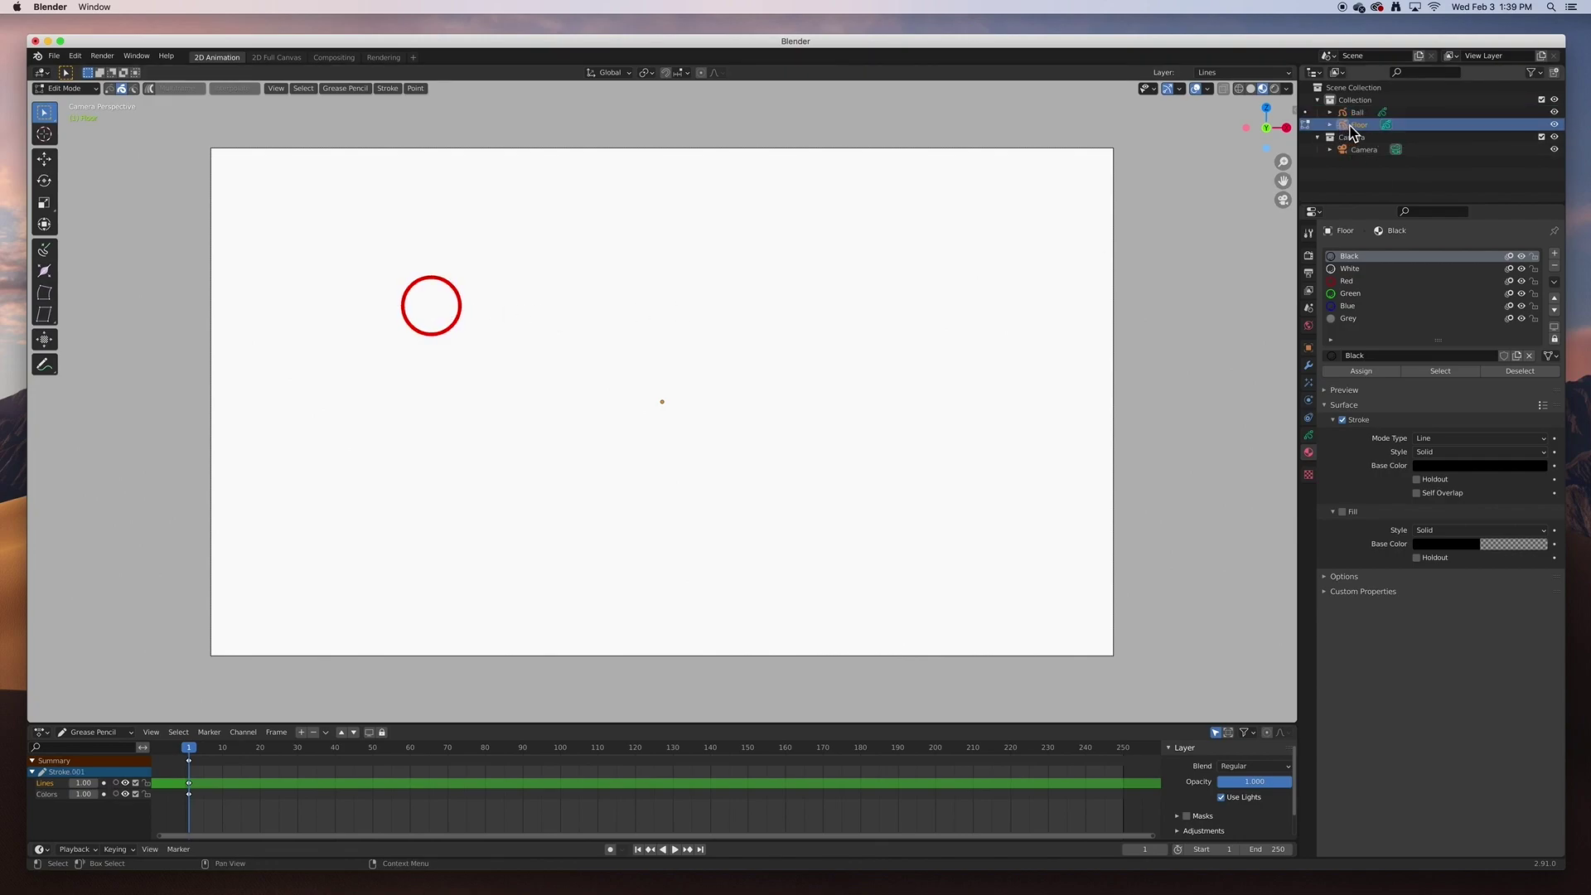
click(66, 87)
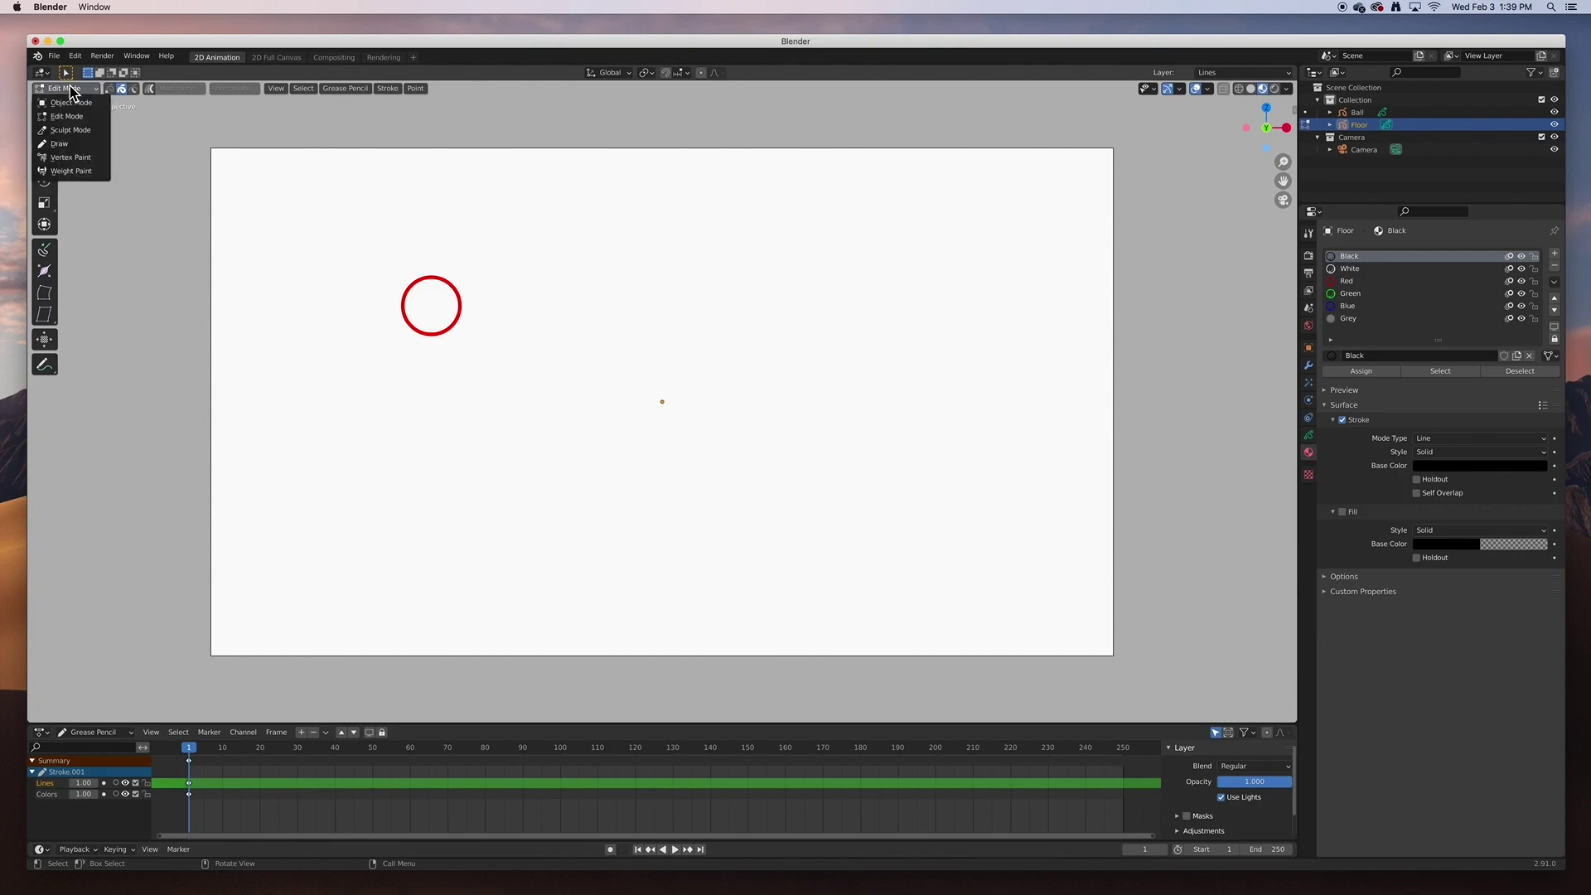
click(70, 146)
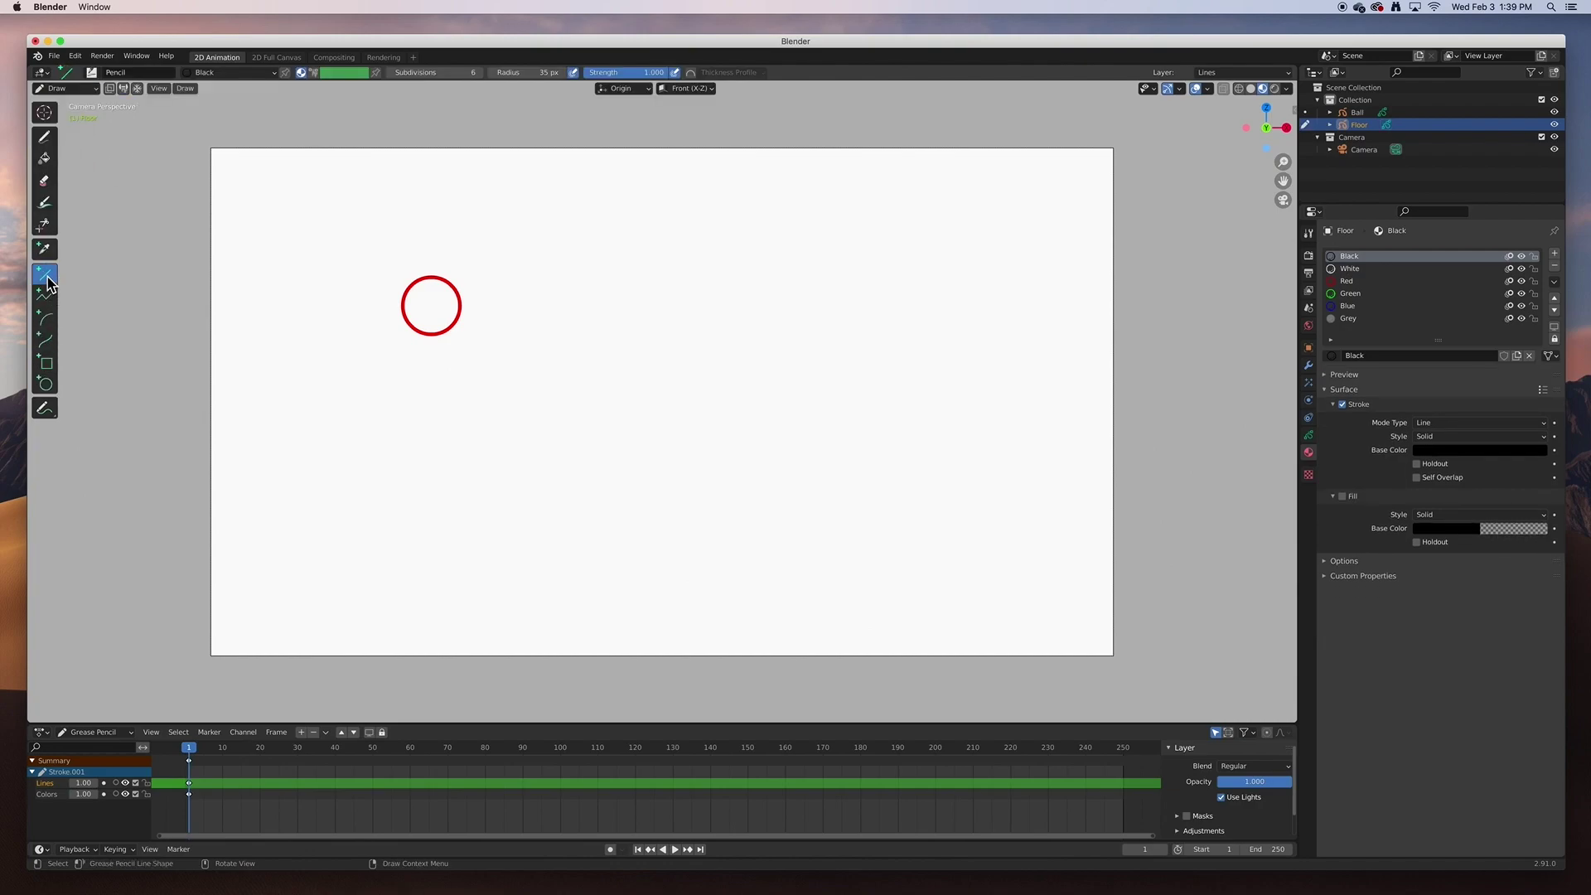
Step: Draw a straight Black line across the lower canvas on the Floor object
click(250, 74)
mouse_move(249, 544)
mouse_down()
mouse_move(1091, 555)
mouse_move(1071, 552)
mouse_up()
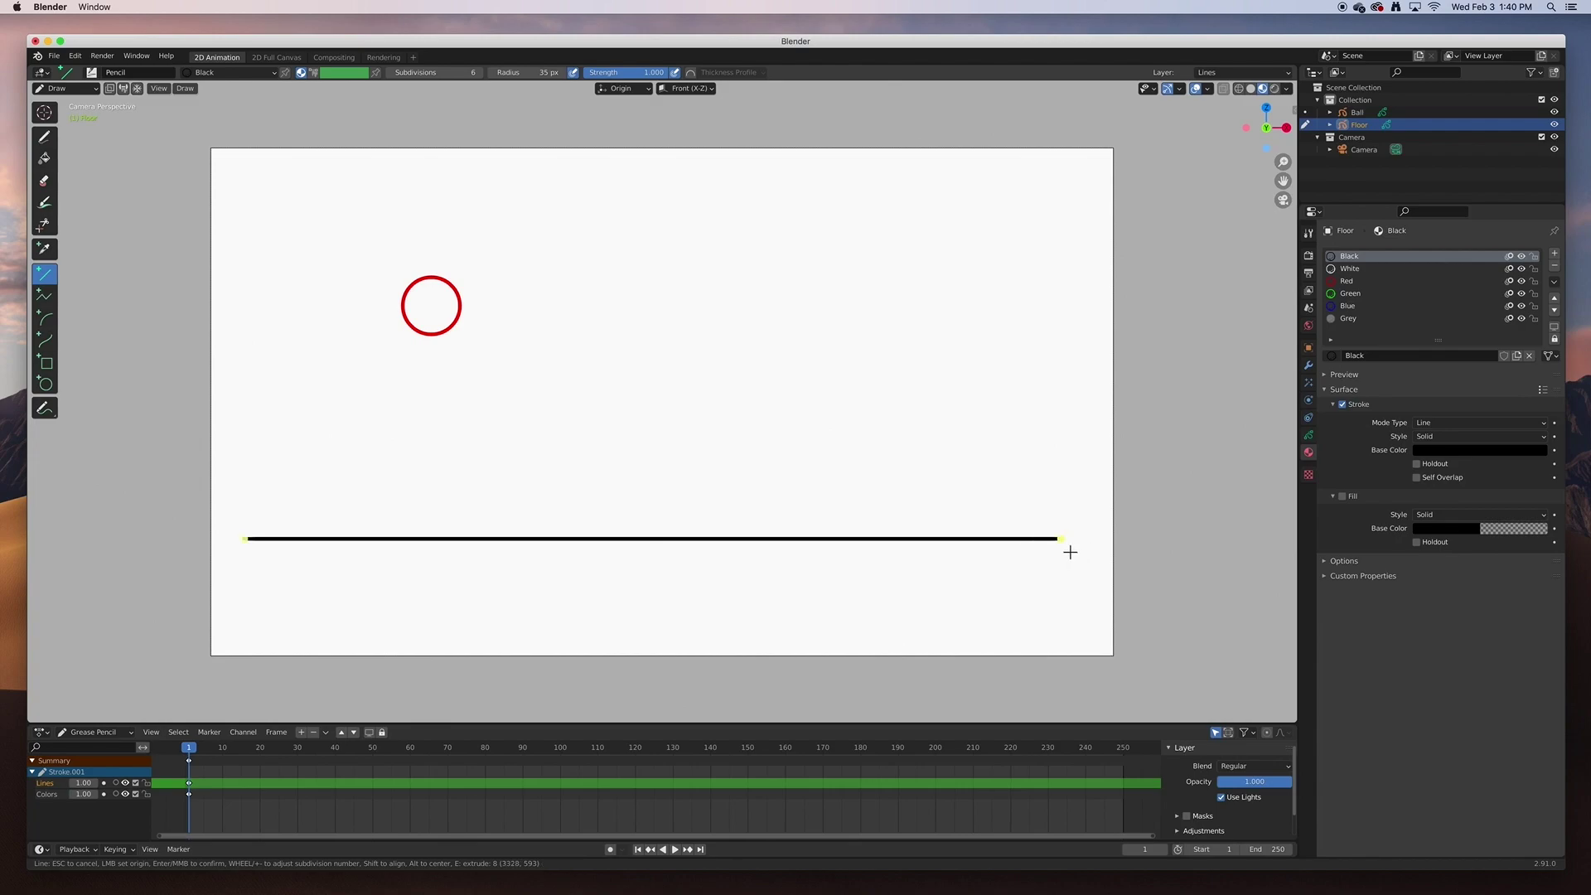
key(Return)
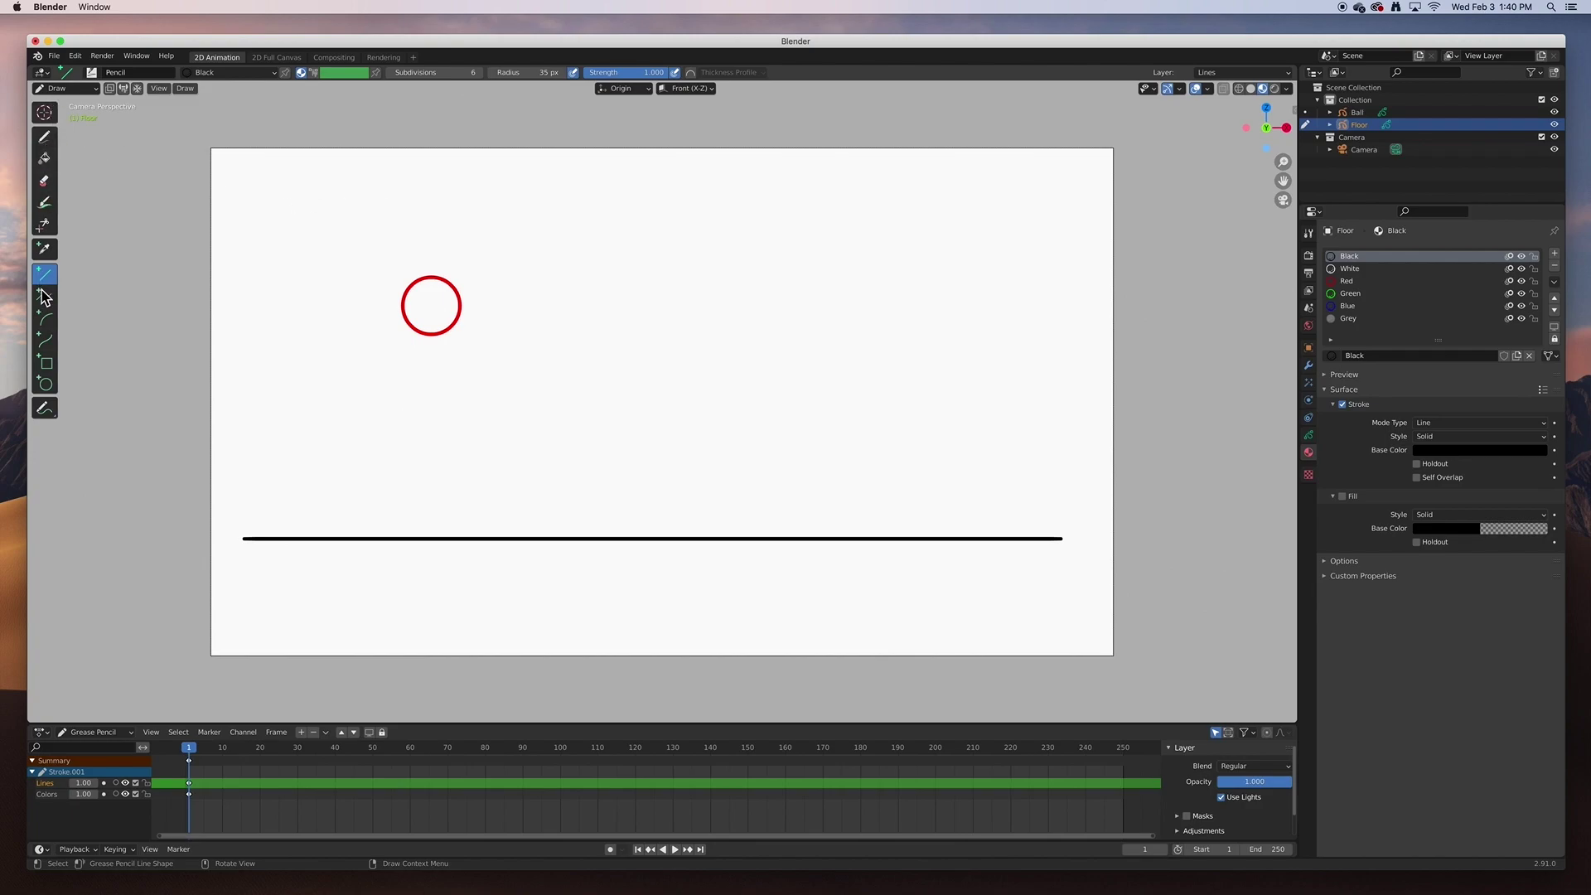
Step: Select Ball in Object Mode and drag it left, undoing one wrong move
click(66, 88)
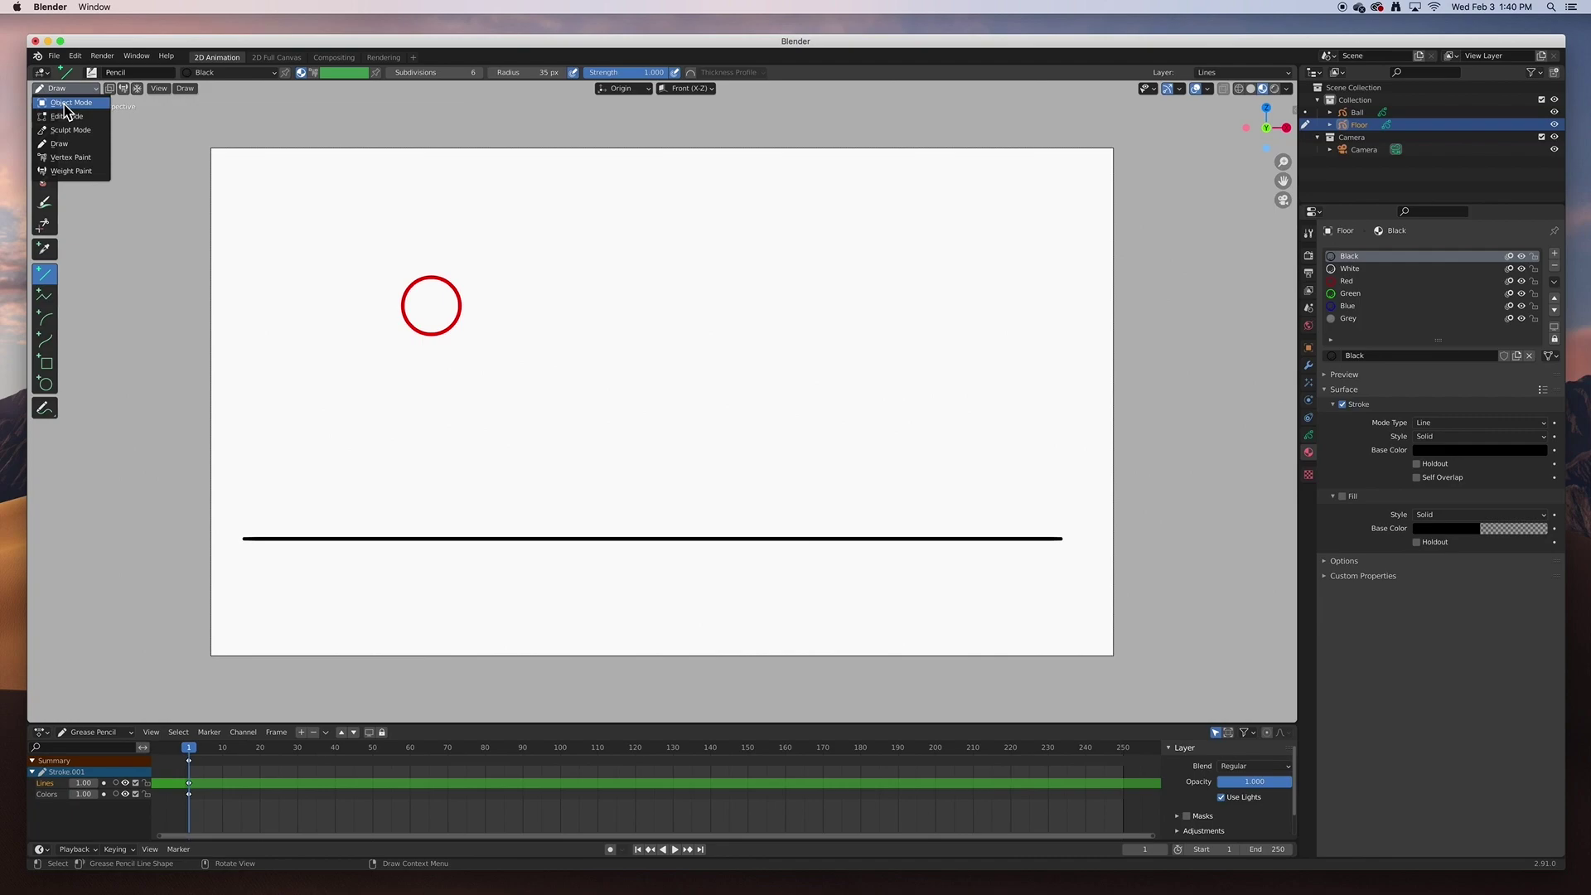
click(68, 102)
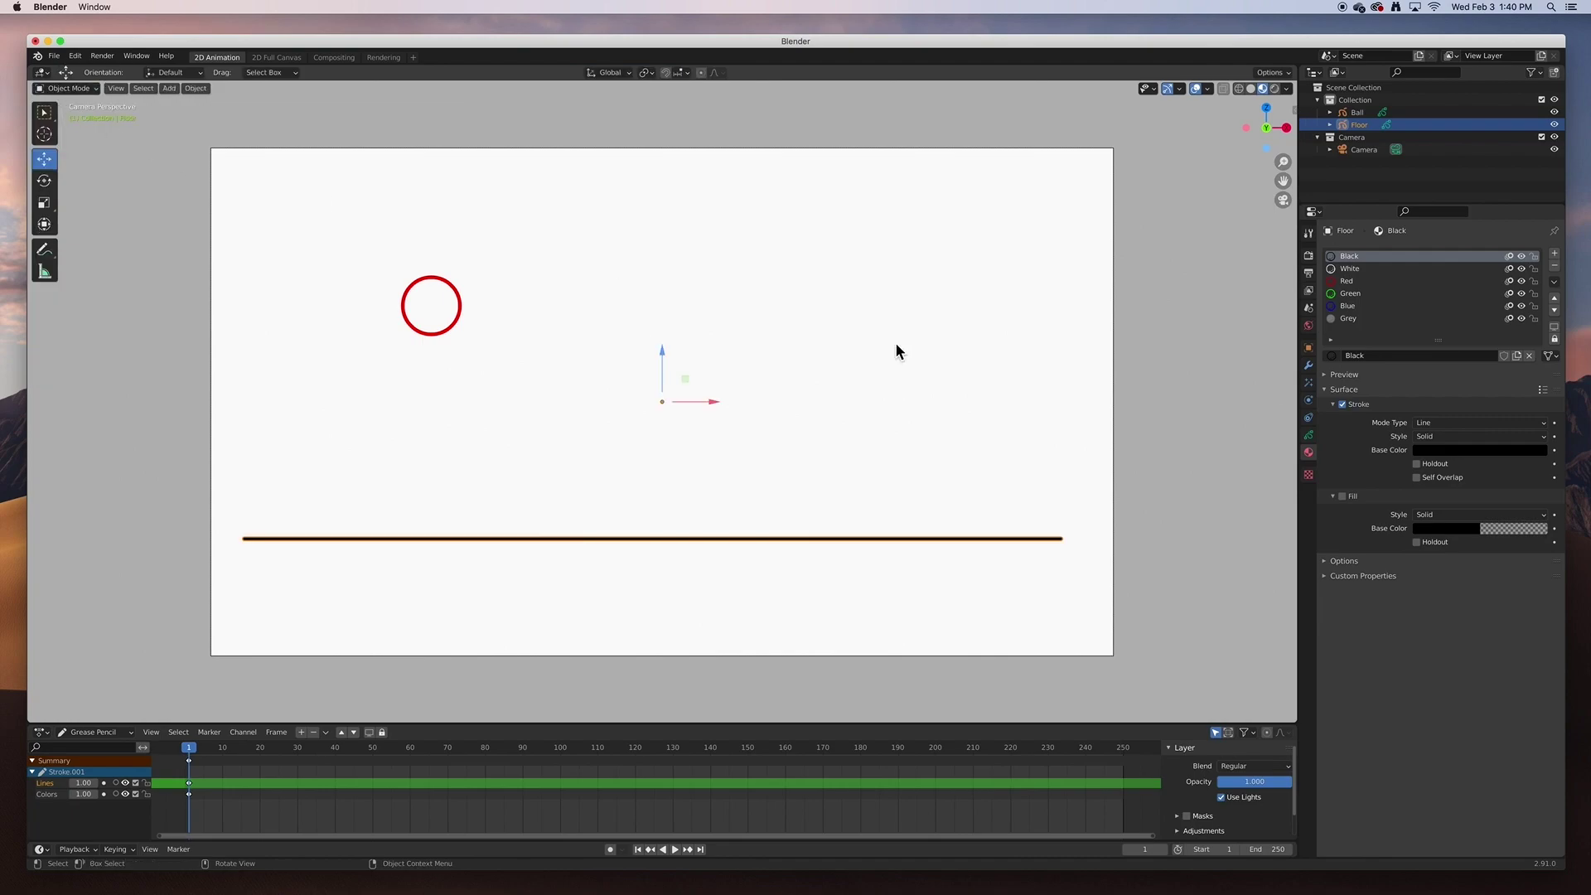
click(1358, 112)
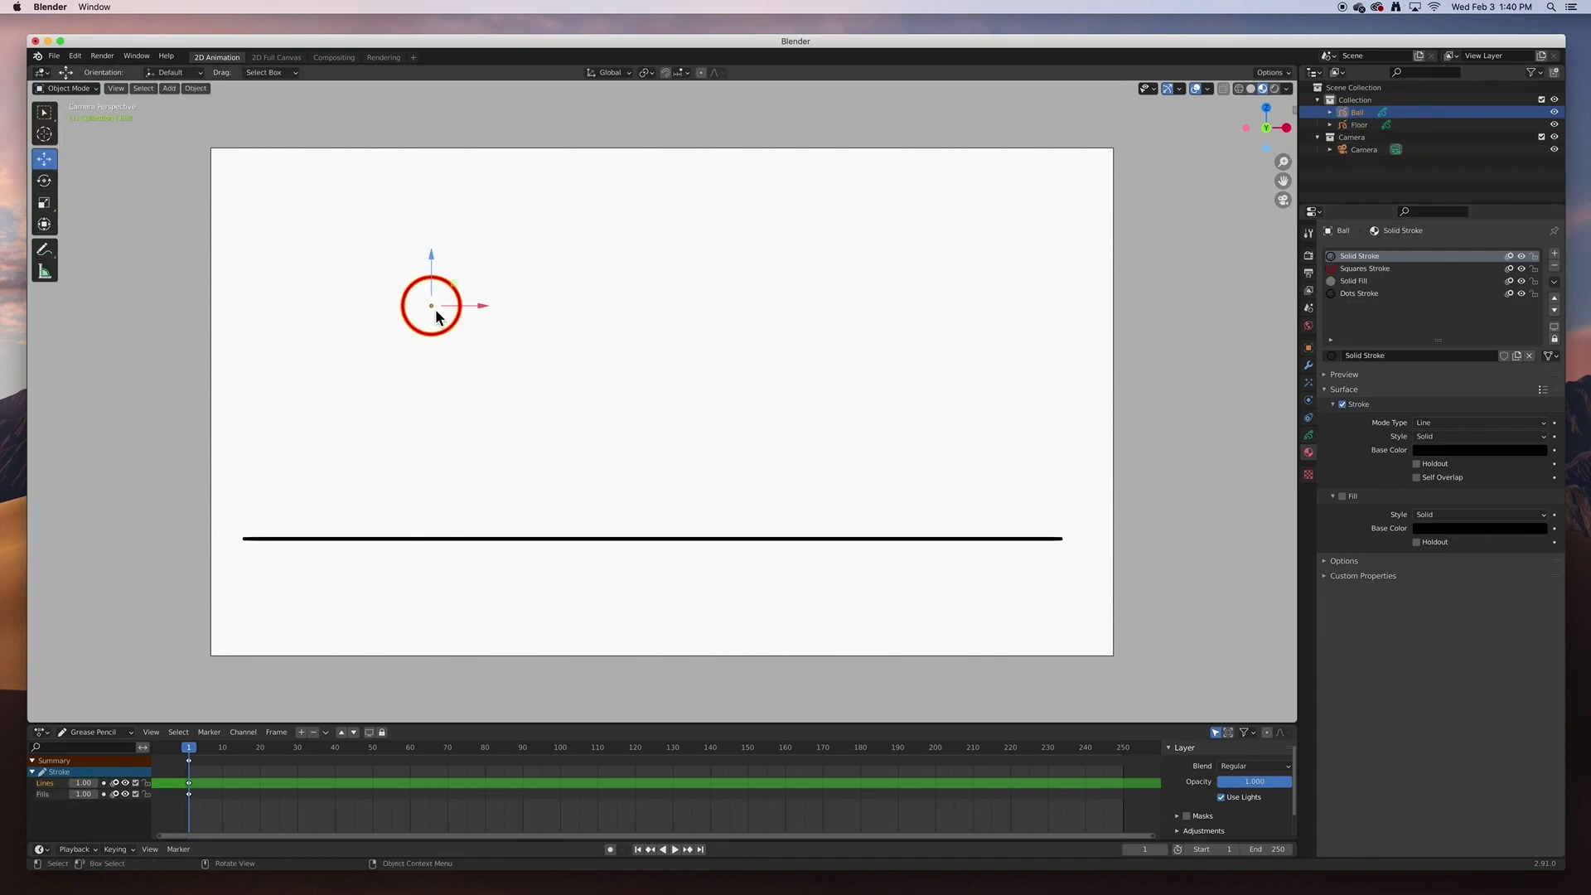
drag(436, 316, 484, 323)
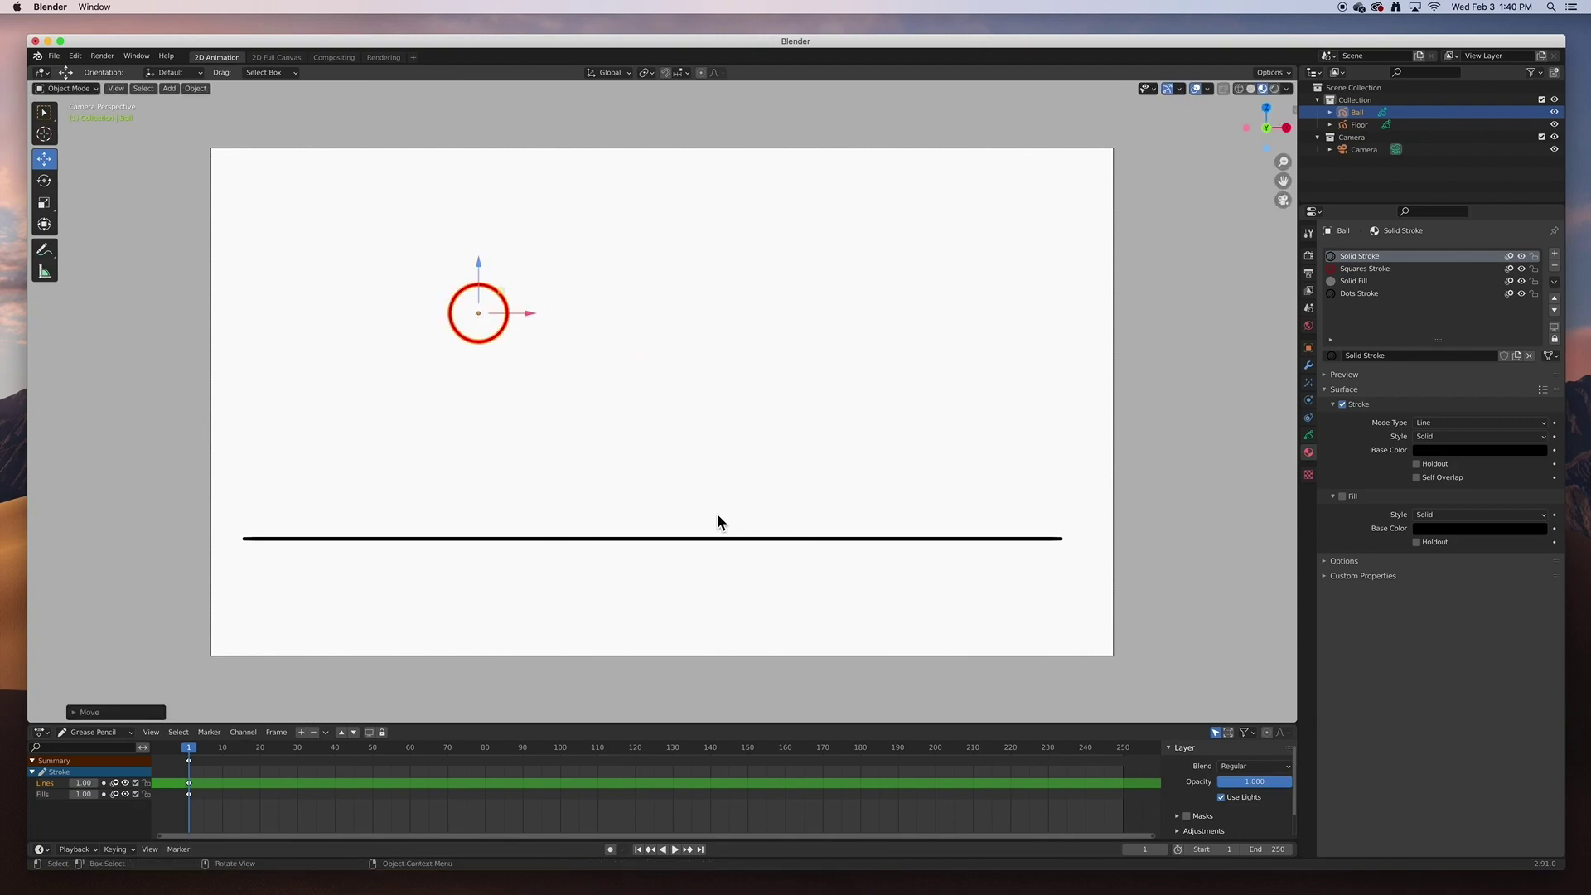
key(ctrl+z)
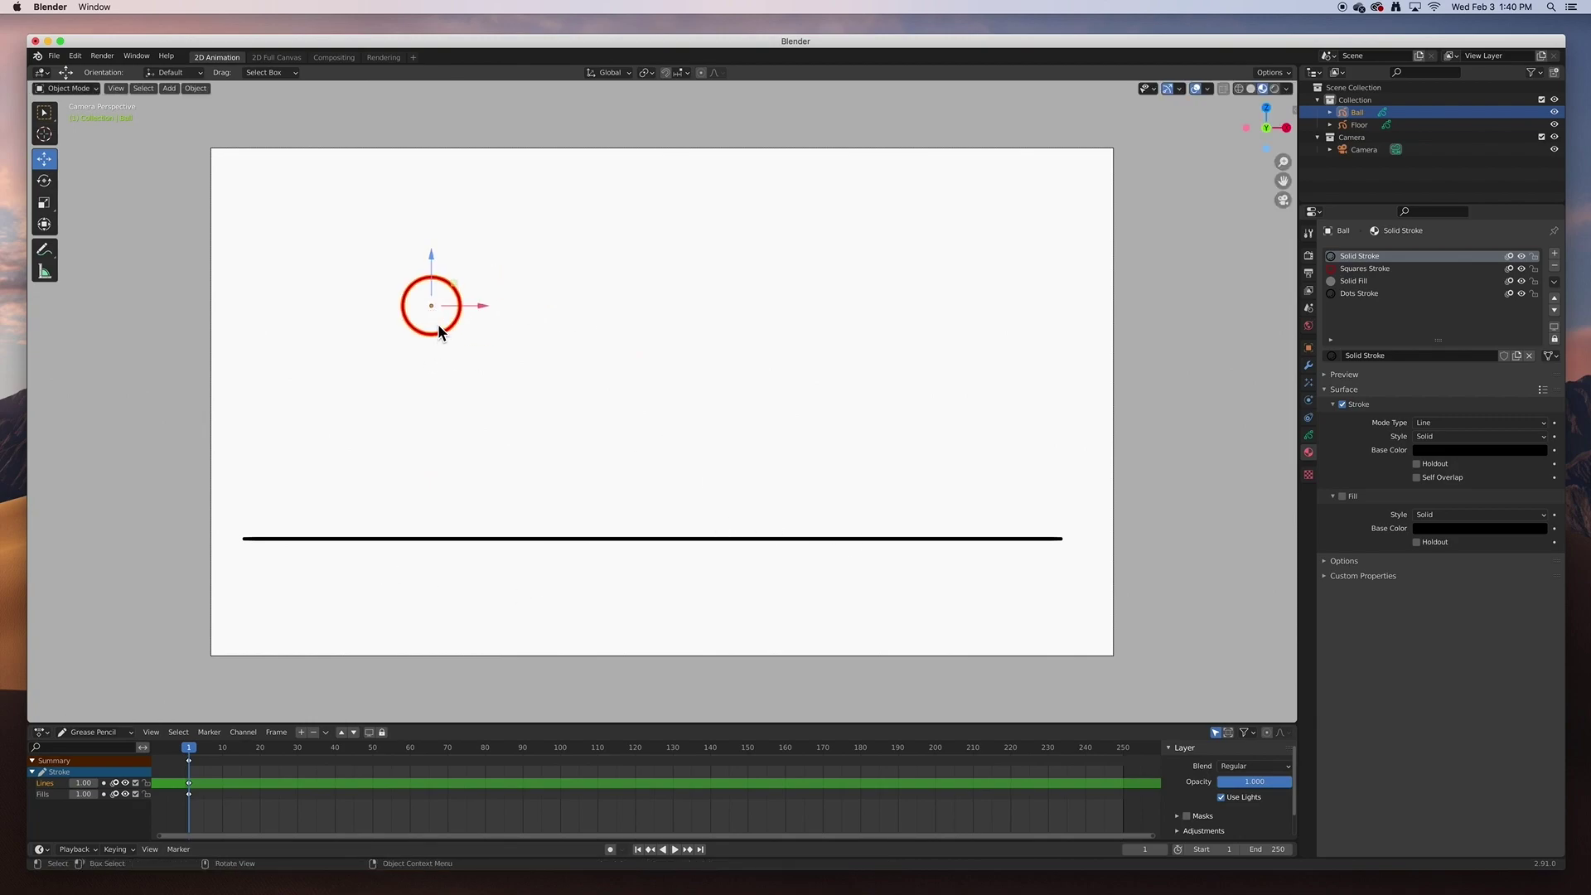
drag(430, 301, 312, 310)
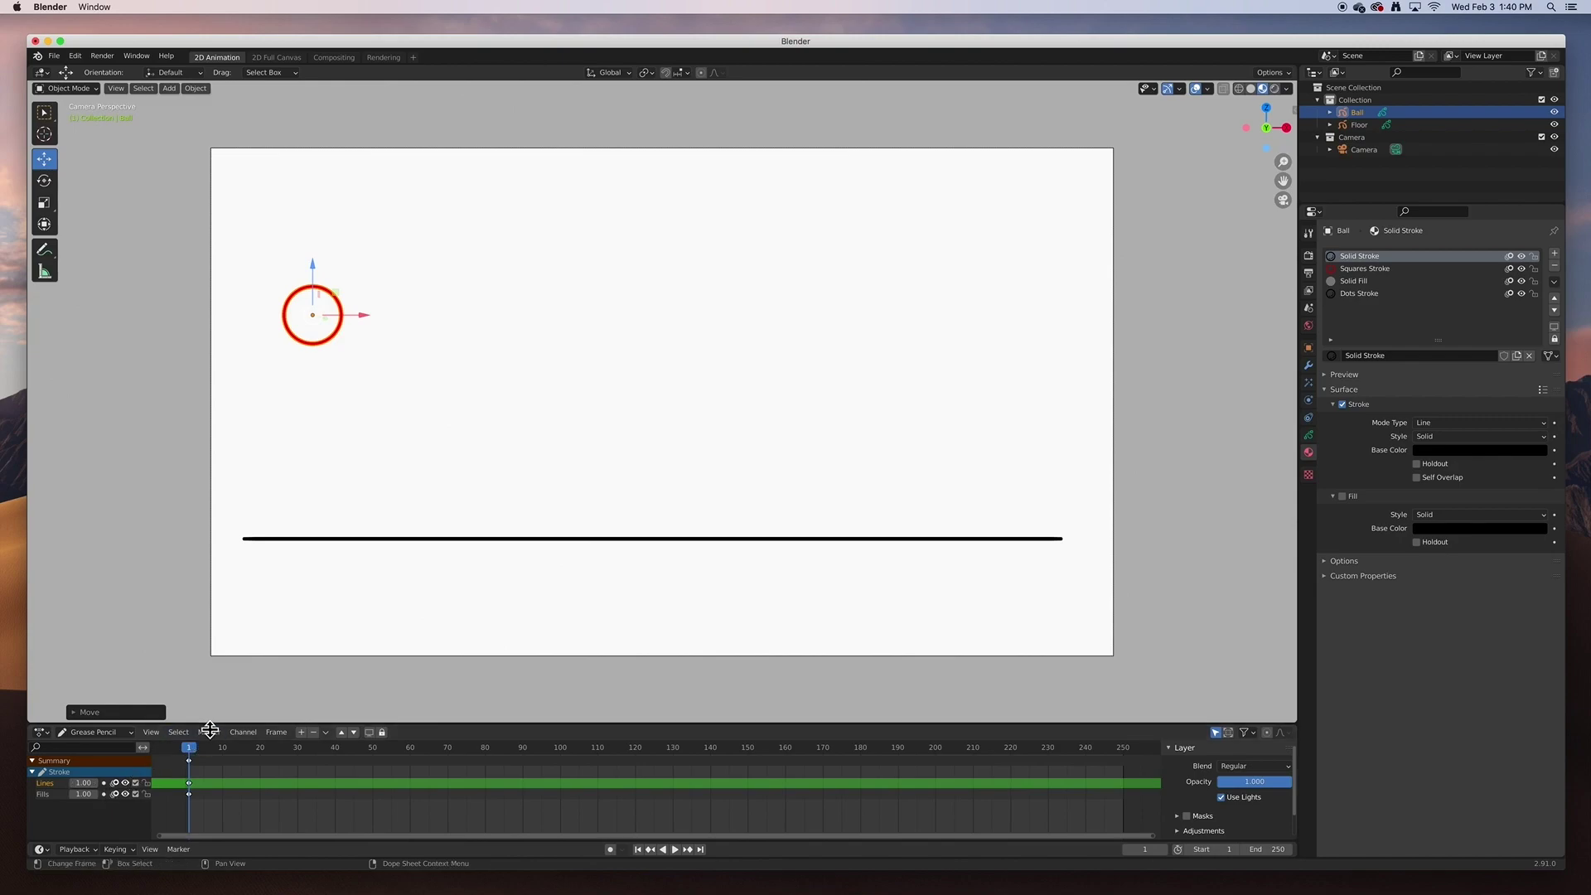
Step: Enlarge the timeline area and reveal its channel list
drag(211, 724, 225, 632)
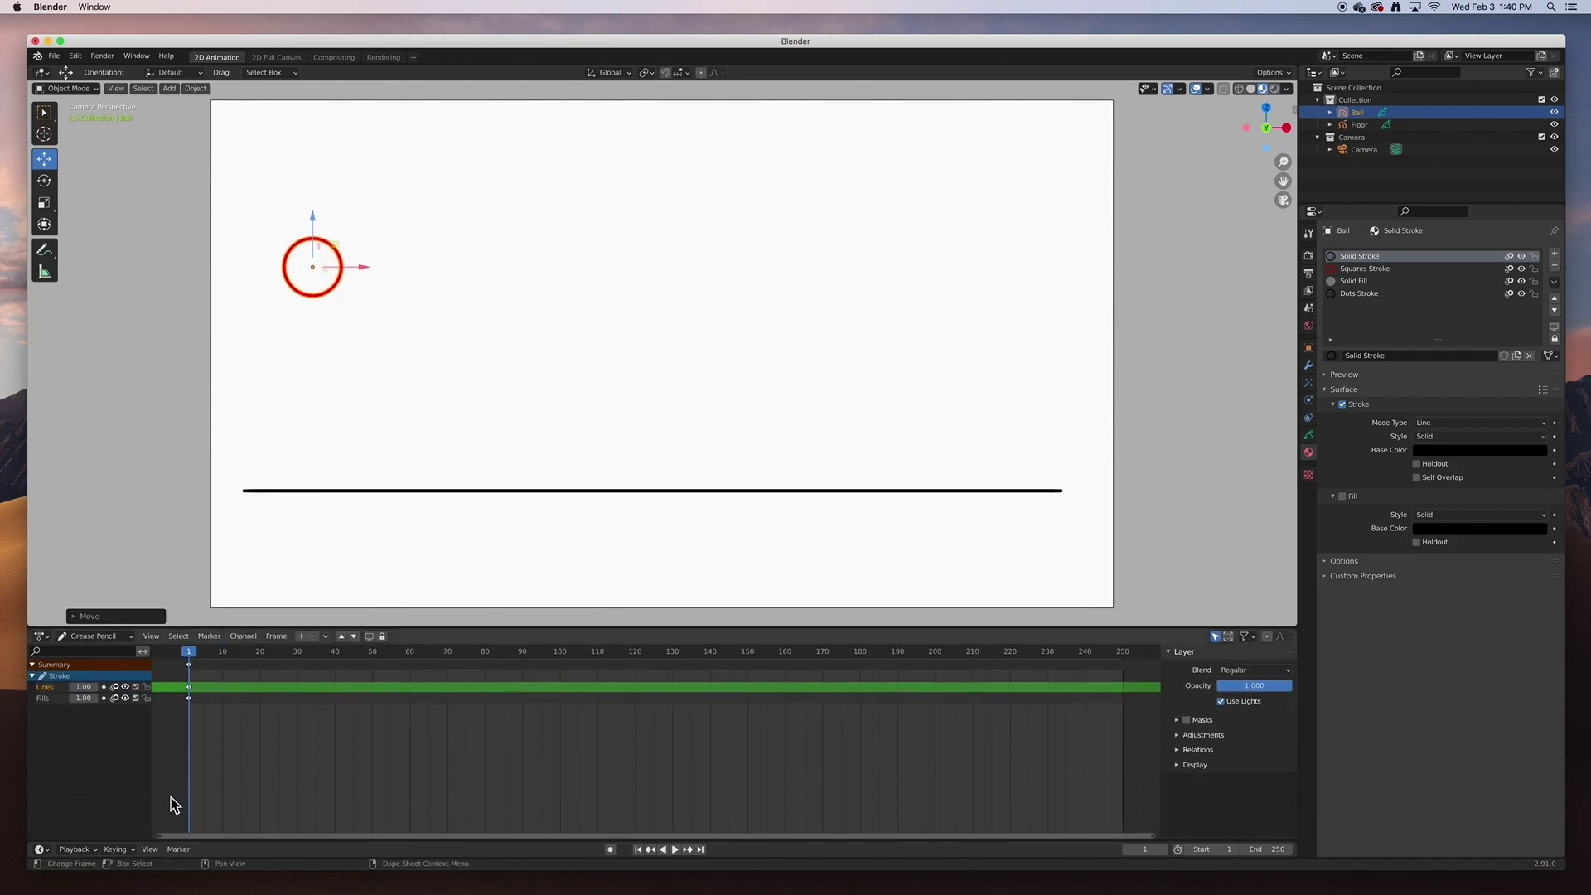
drag(171, 844, 171, 749)
drag(35, 781, 95, 781)
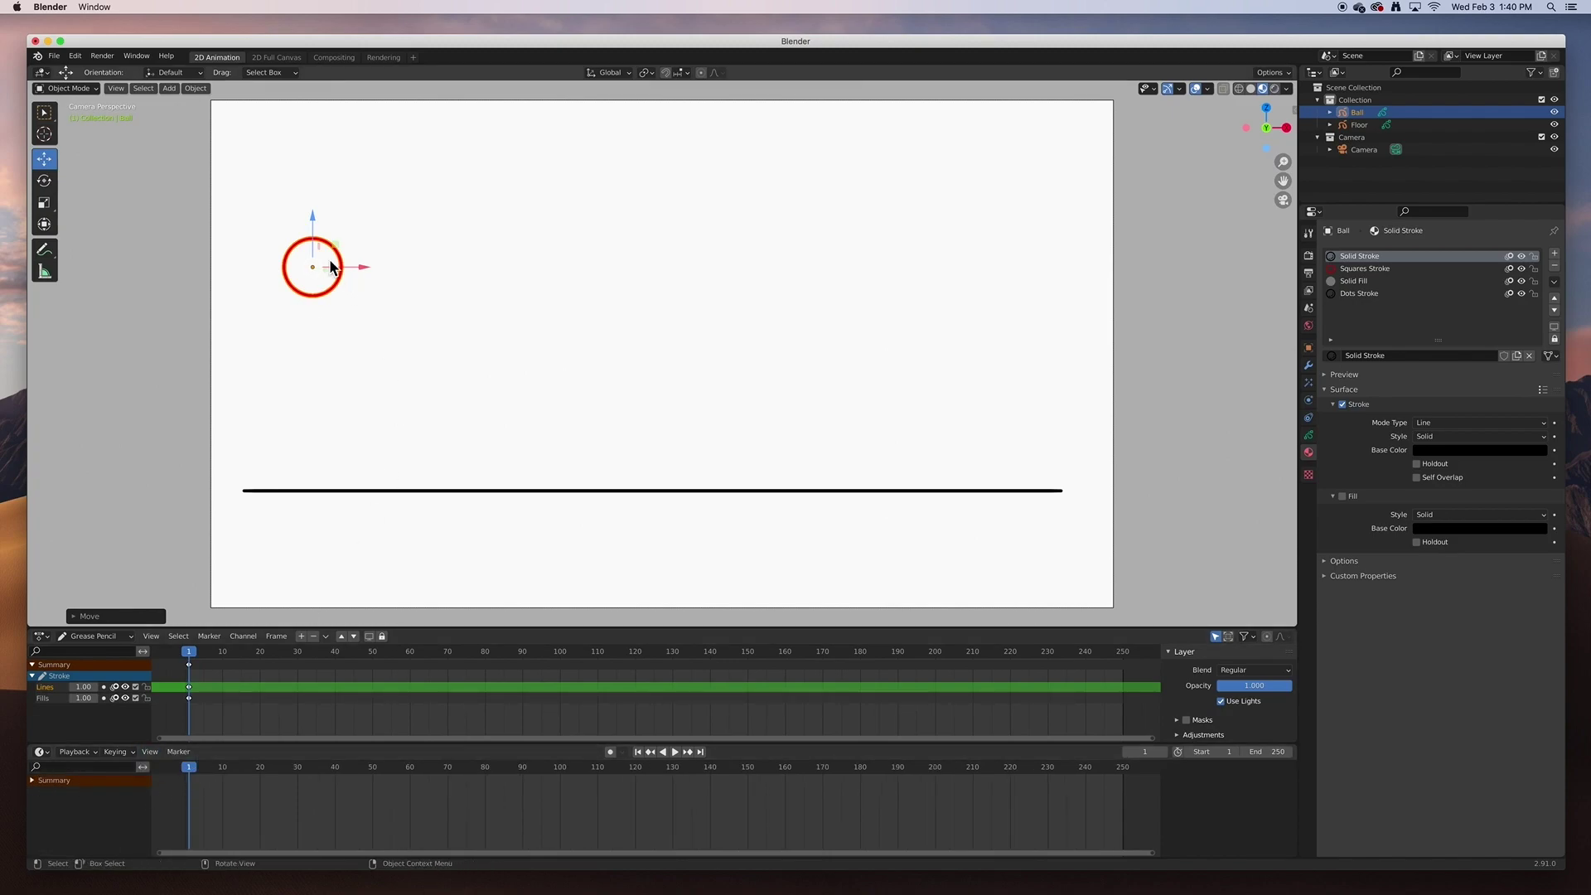
Step: Turn on Auto Keying and key the ball's starting position at frame 1
click(612, 753)
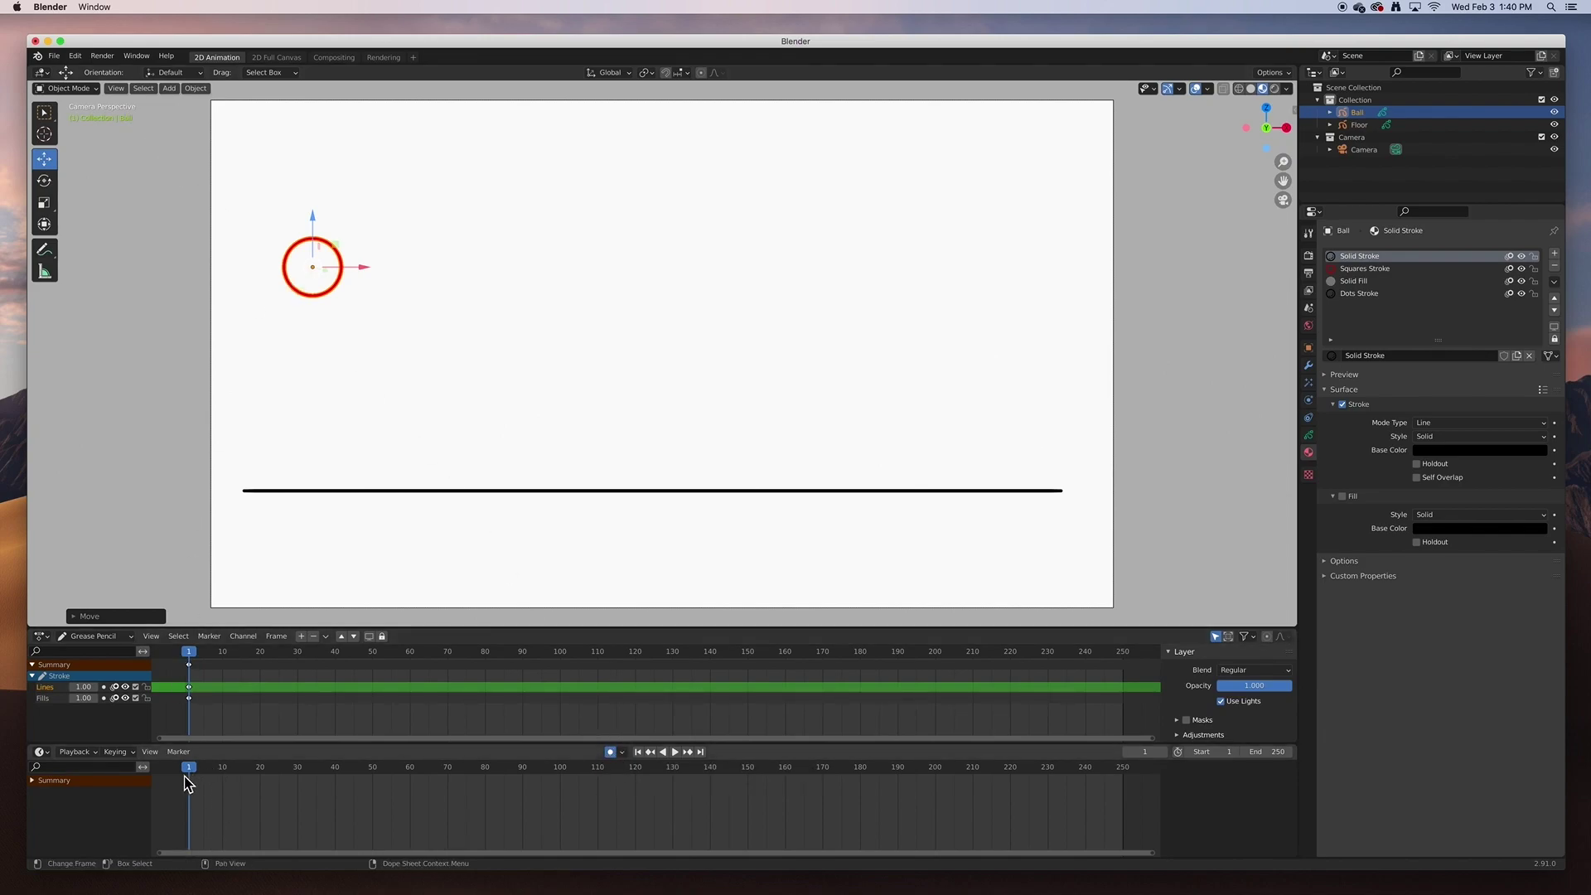
drag(315, 272, 292, 270)
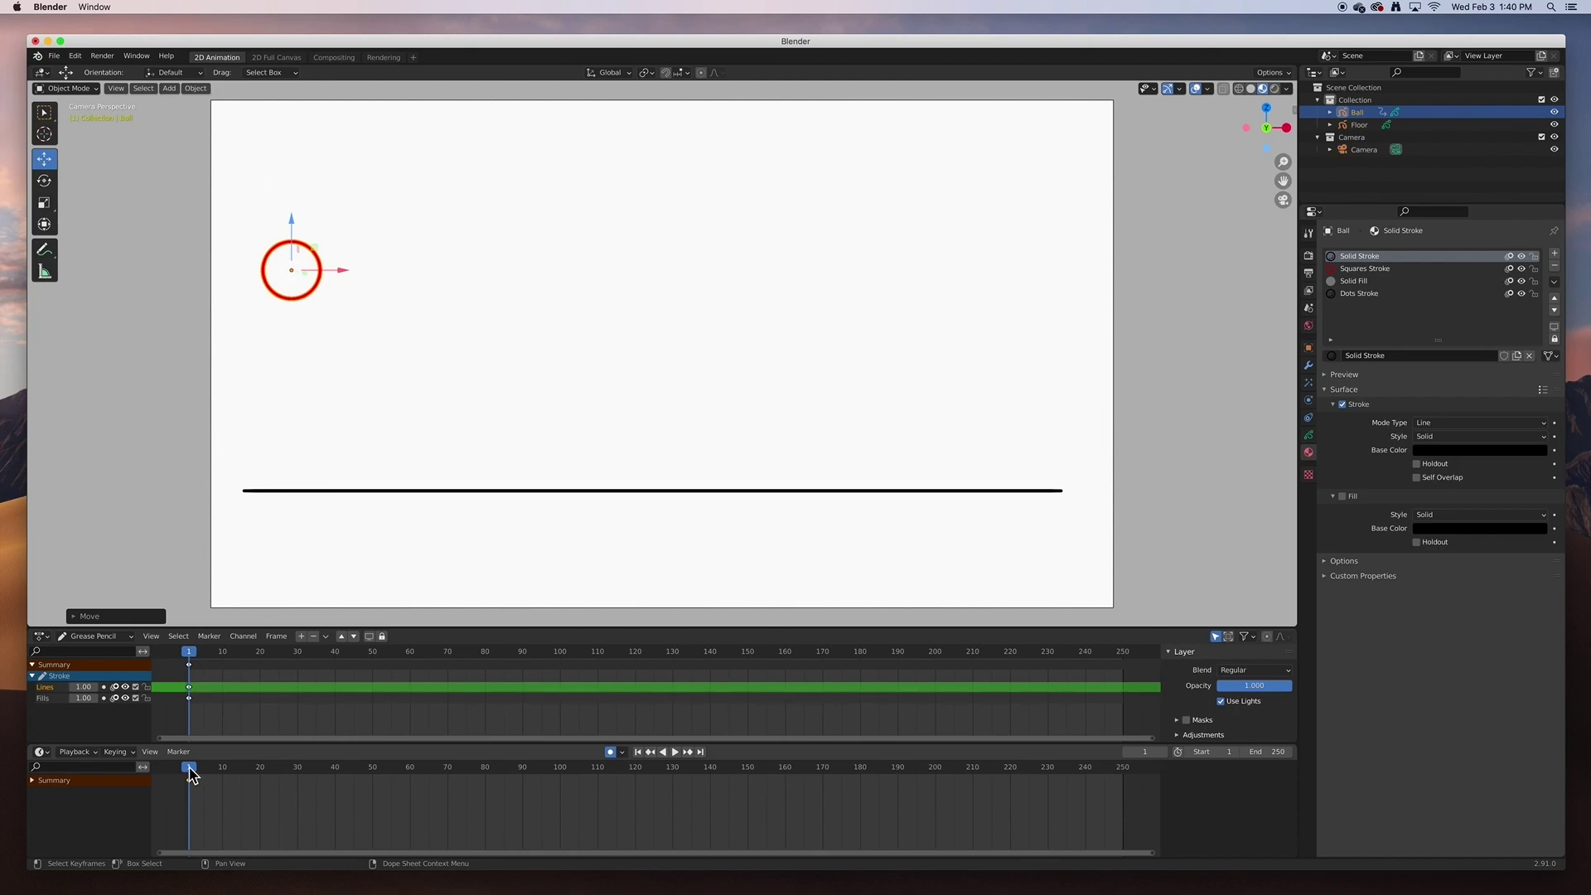
drag(190, 768, 223, 768)
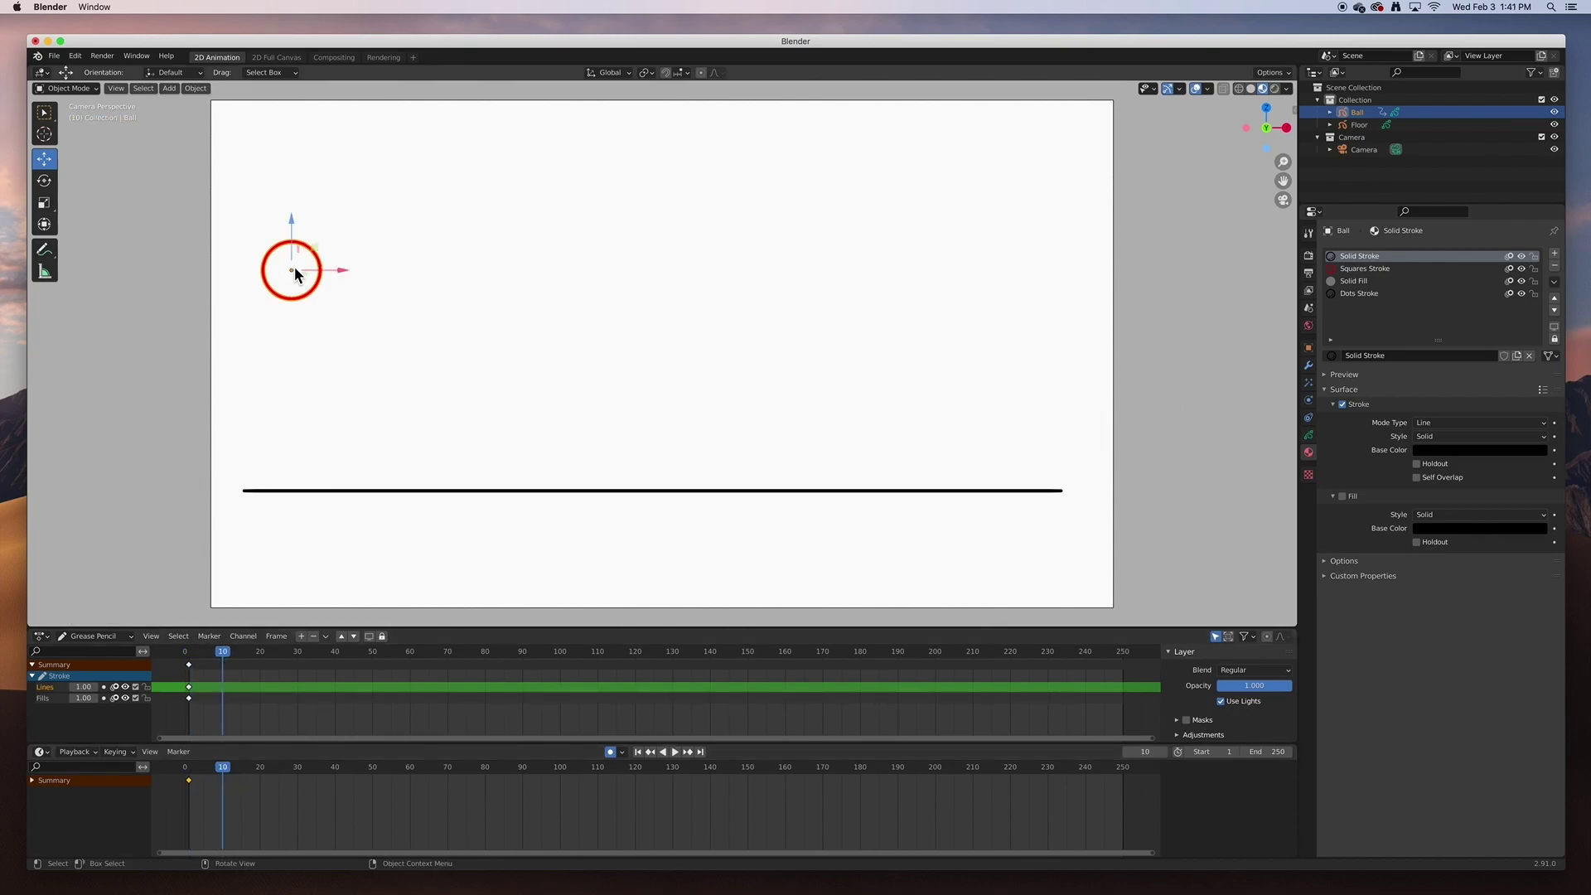
Step: Key the ball at frames 10 (floor), 20 (raised), 30 (floor) and 40 (past right edge)
drag(294, 270, 510, 459)
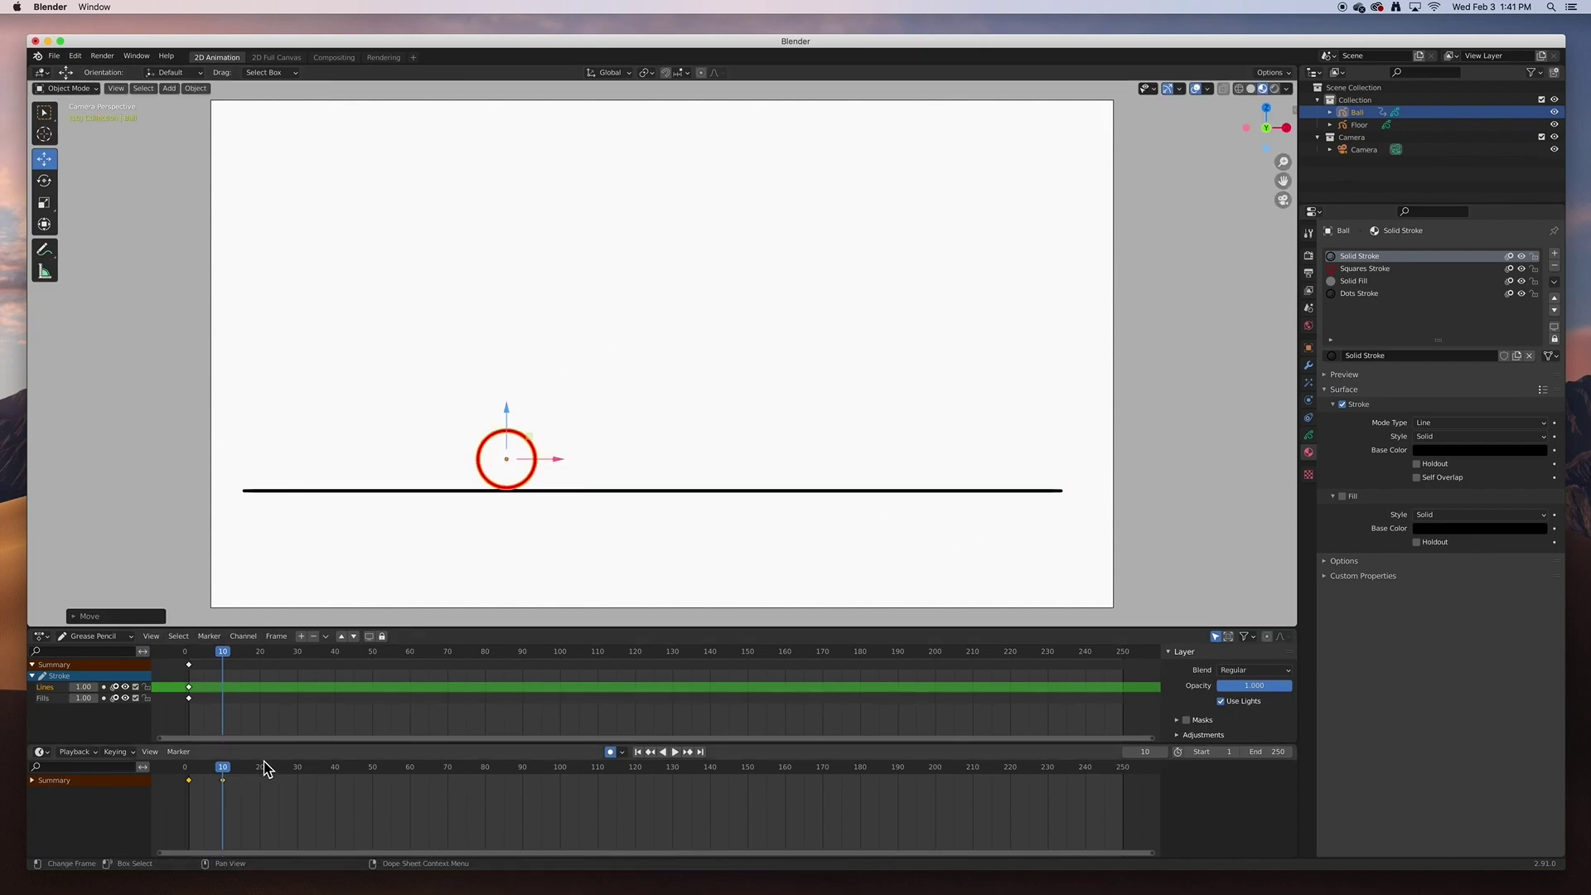
drag(223, 768, 260, 771)
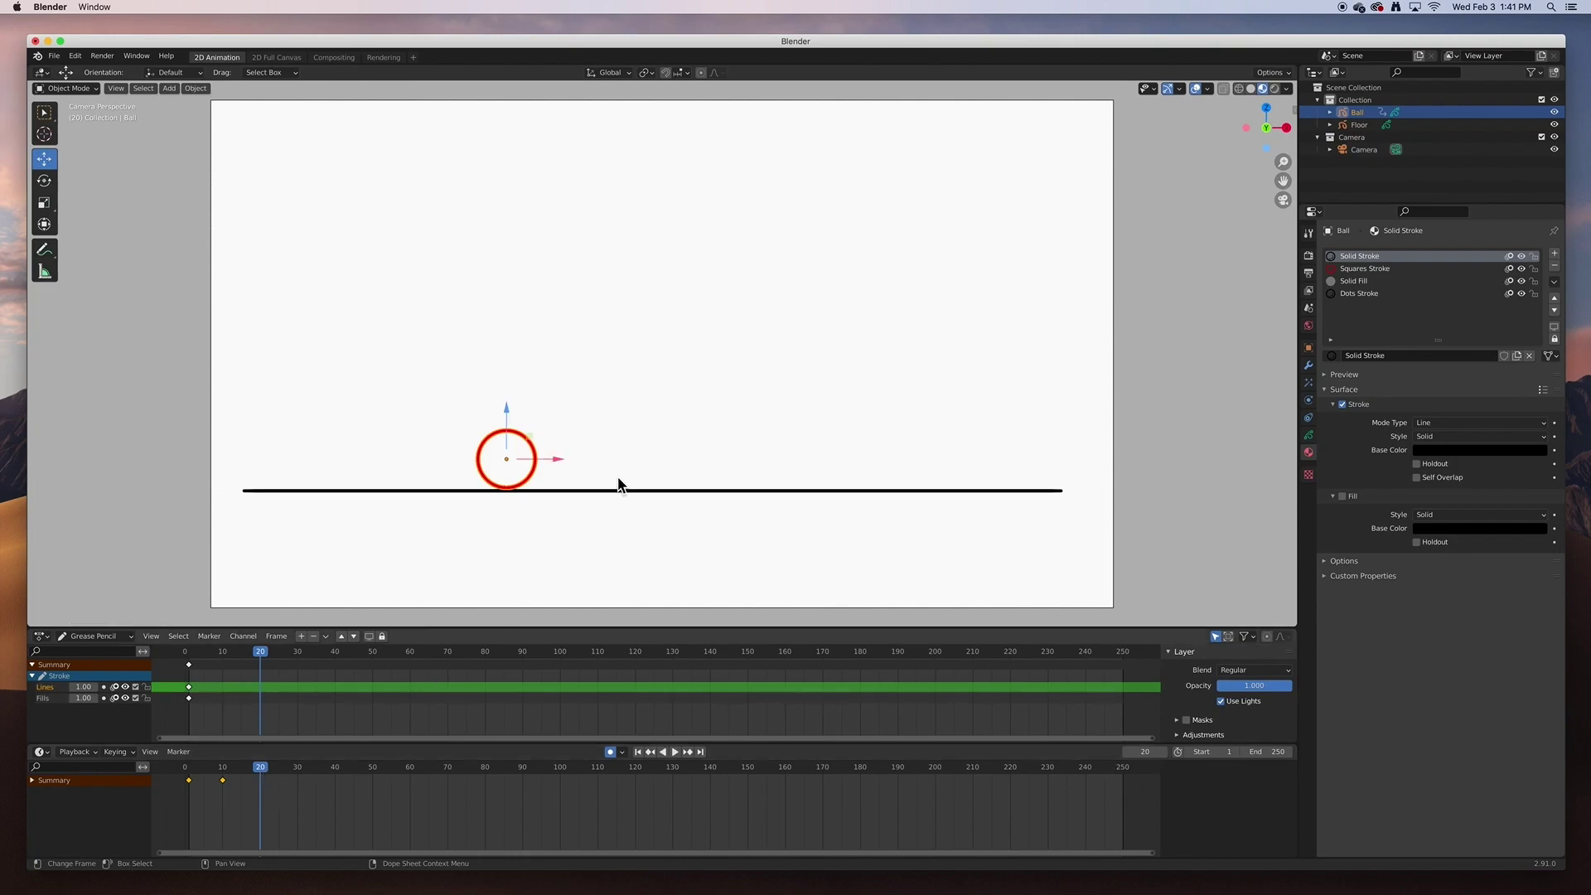
drag(515, 454, 731, 341)
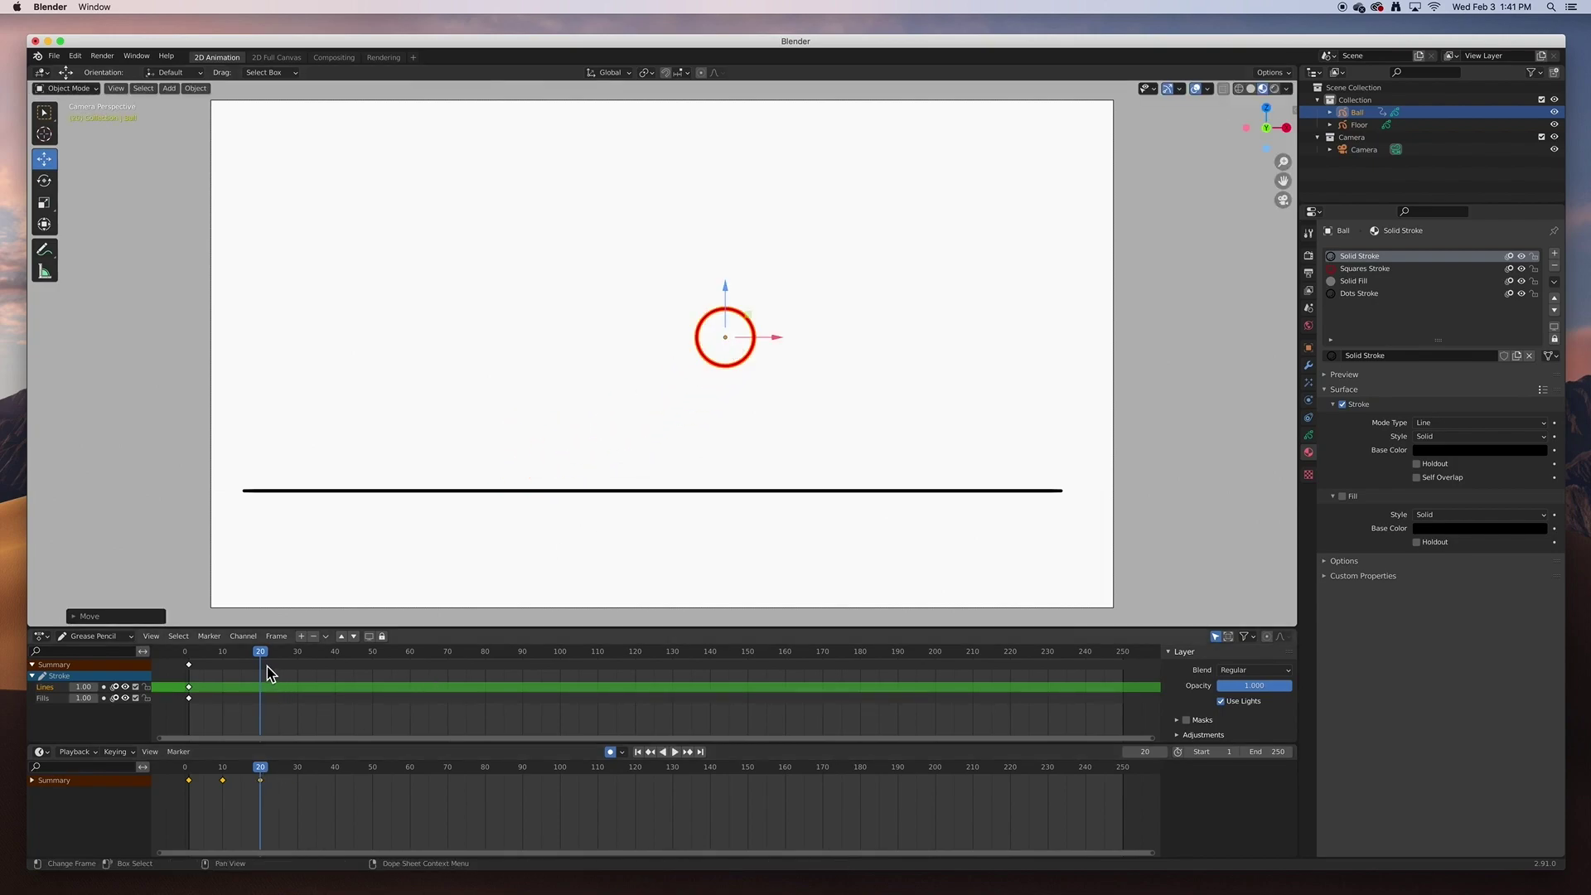
drag(262, 660, 300, 660)
drag(735, 351, 951, 470)
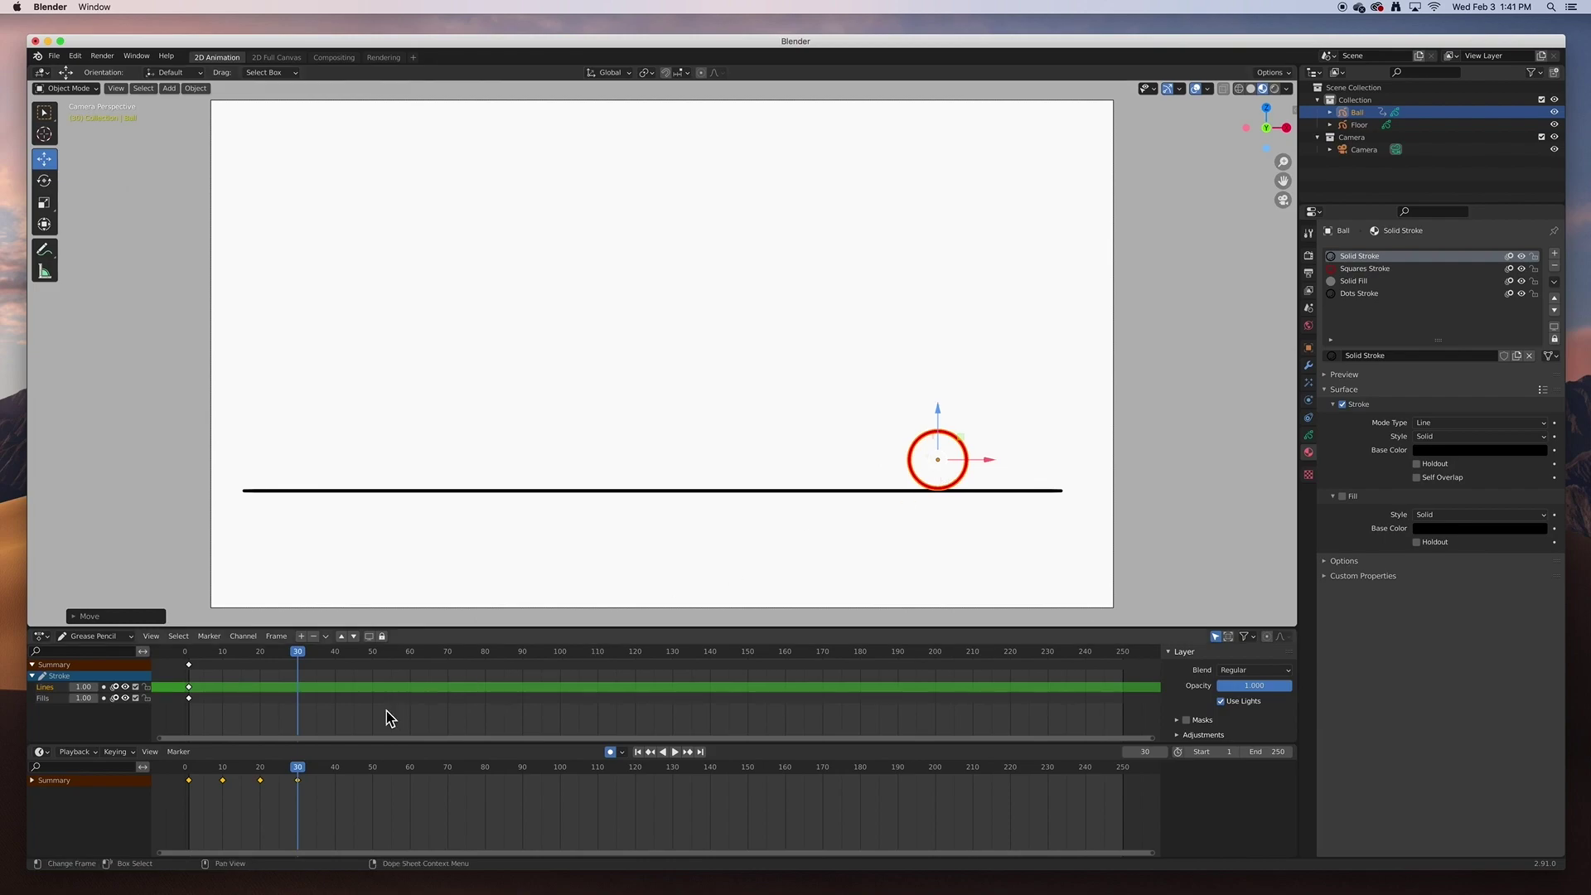
drag(324, 768, 340, 775)
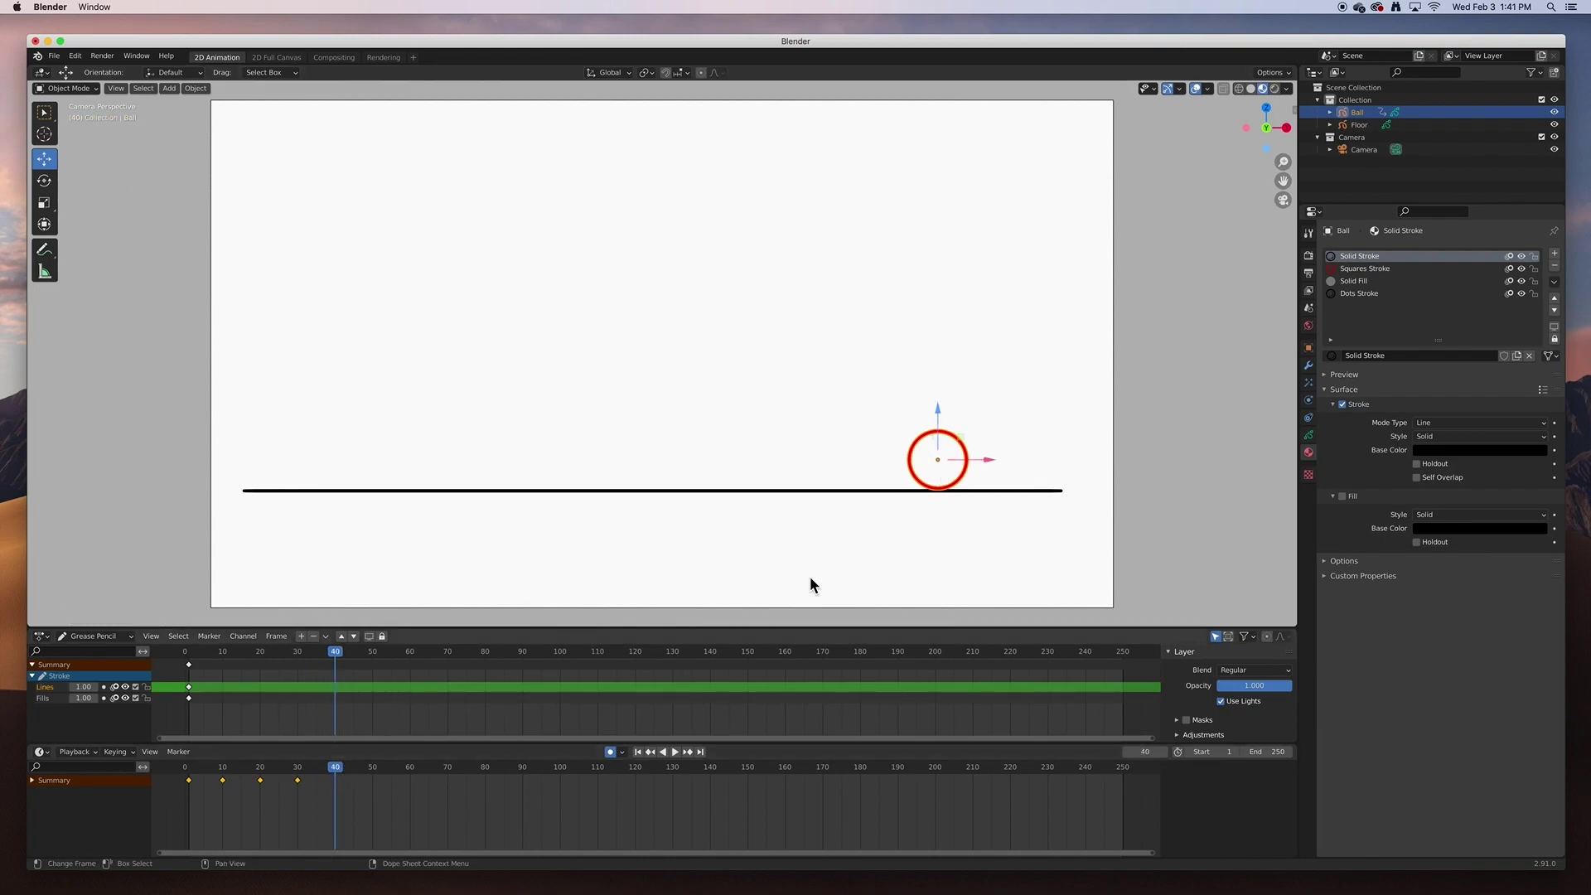
drag(940, 463, 1153, 384)
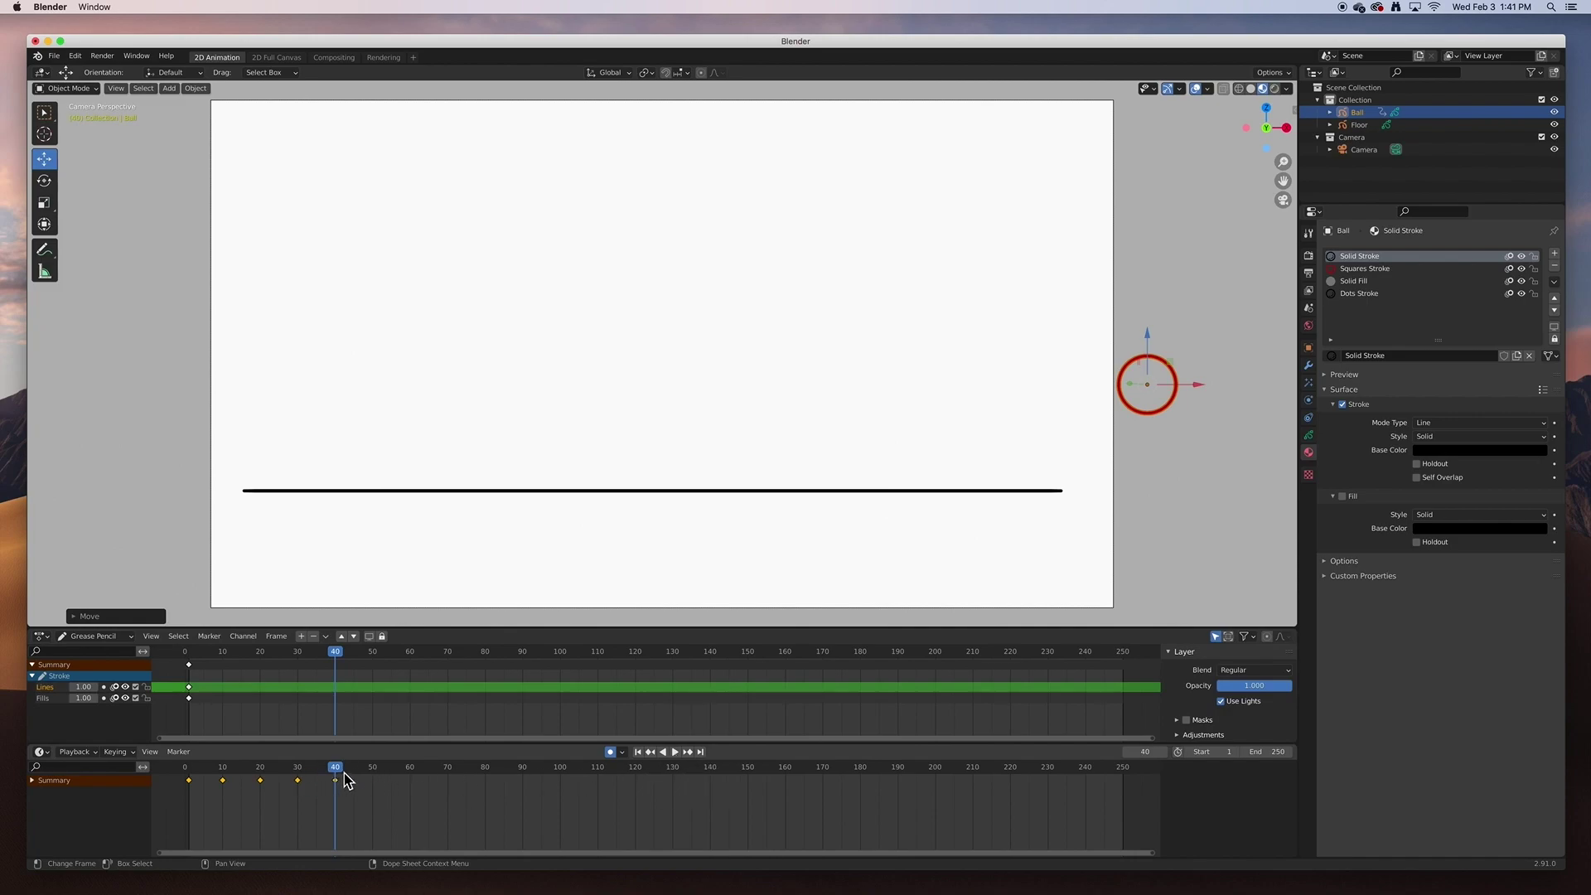
Step: Set the animation's end frame to 40 in the timeline
click(1268, 752)
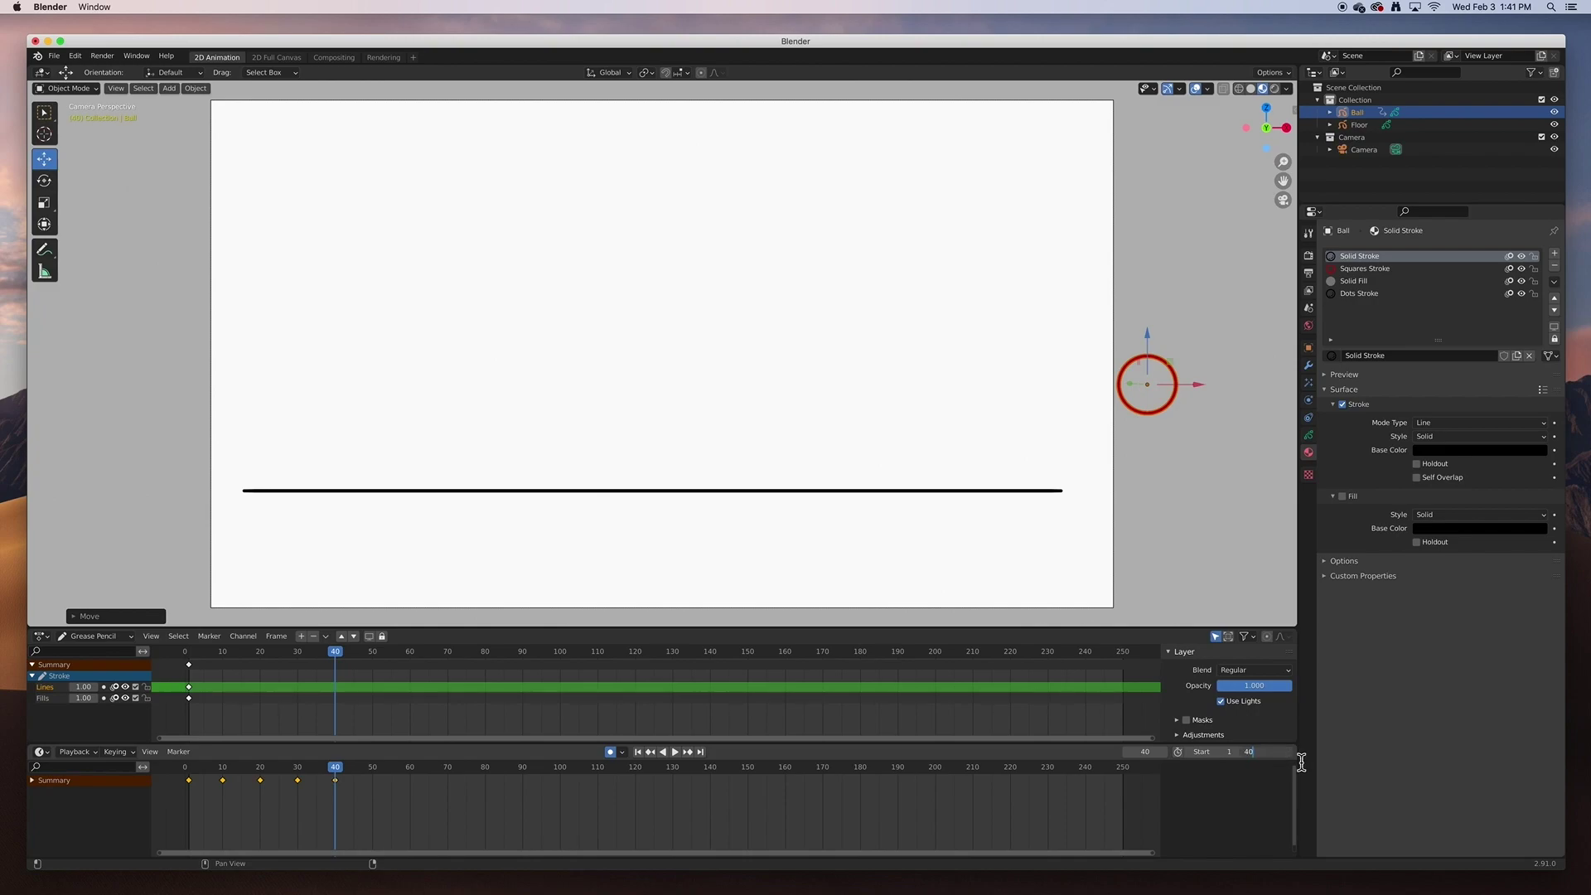
text(40)
key(Return)
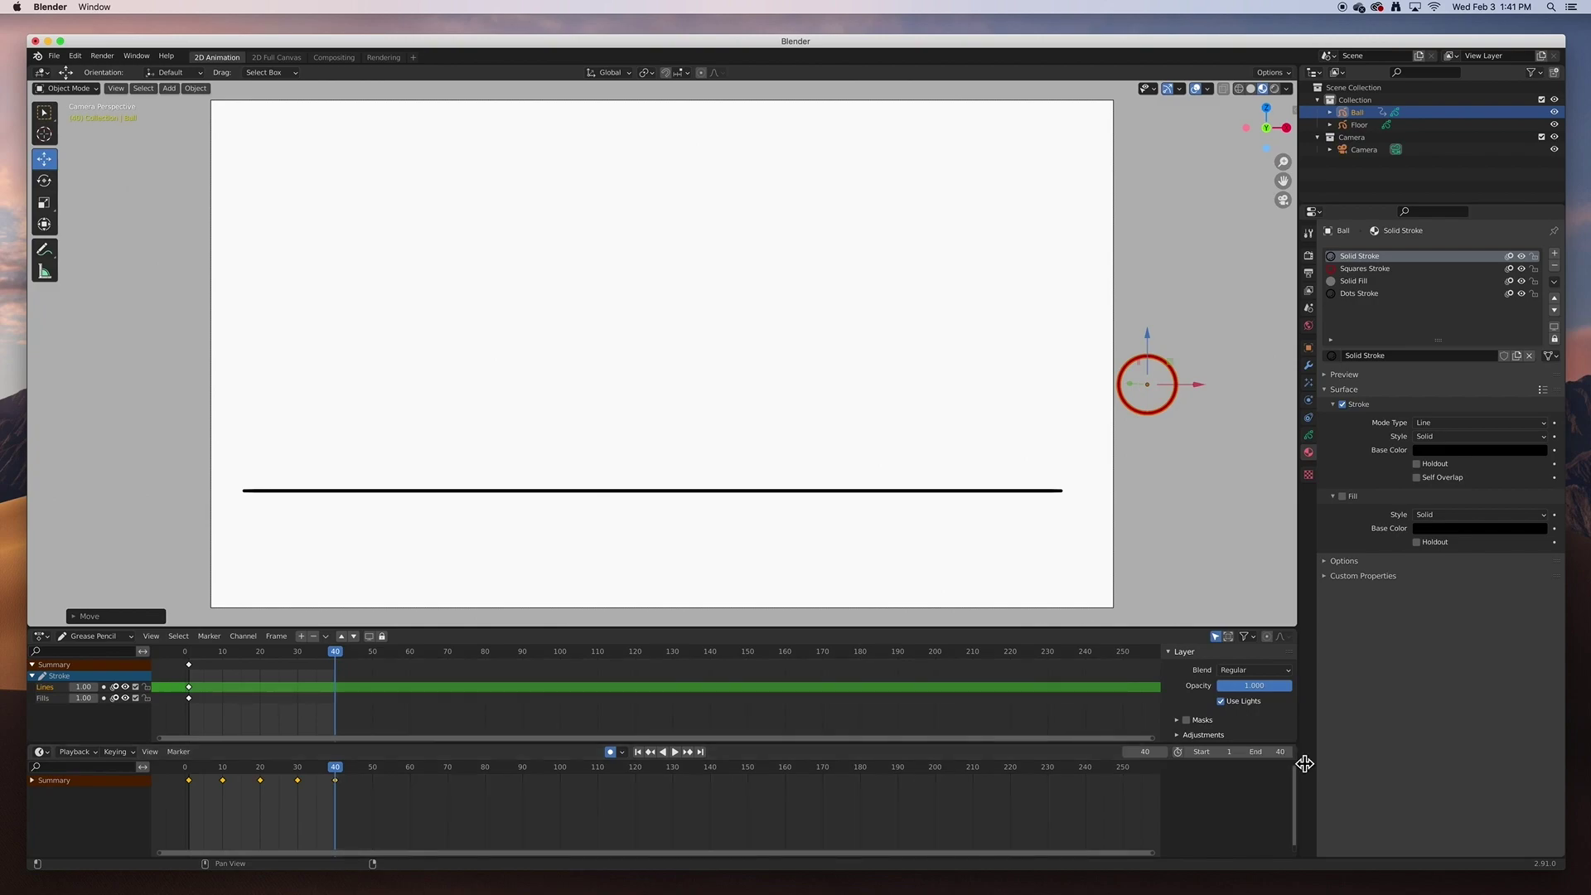
Step: Play and pause the bounce preview, then switch Auto Keying off
click(677, 752)
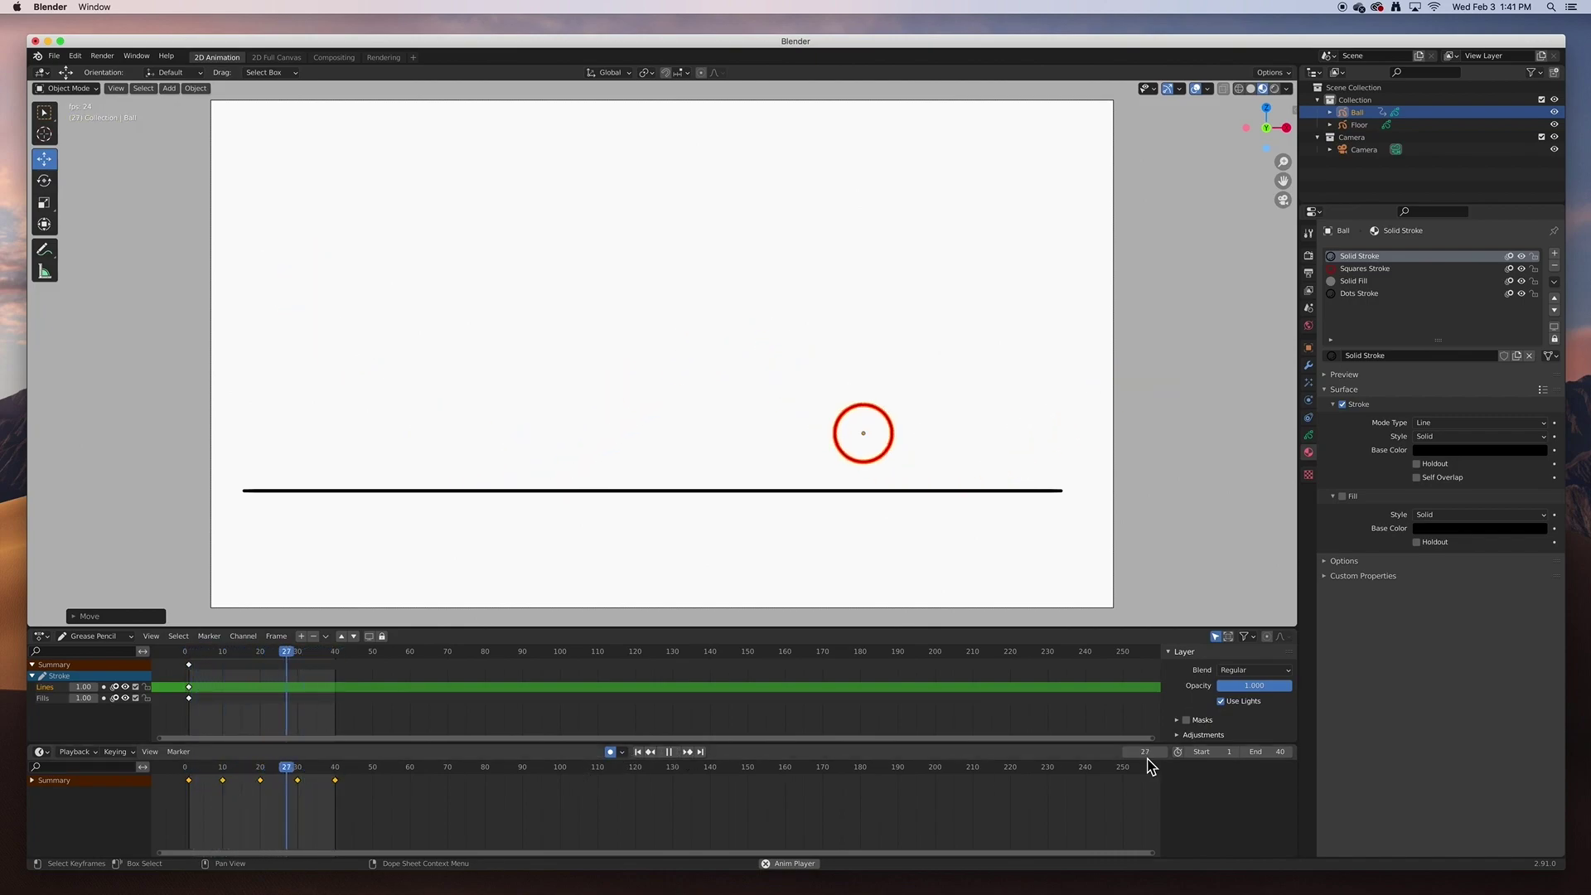
click(673, 753)
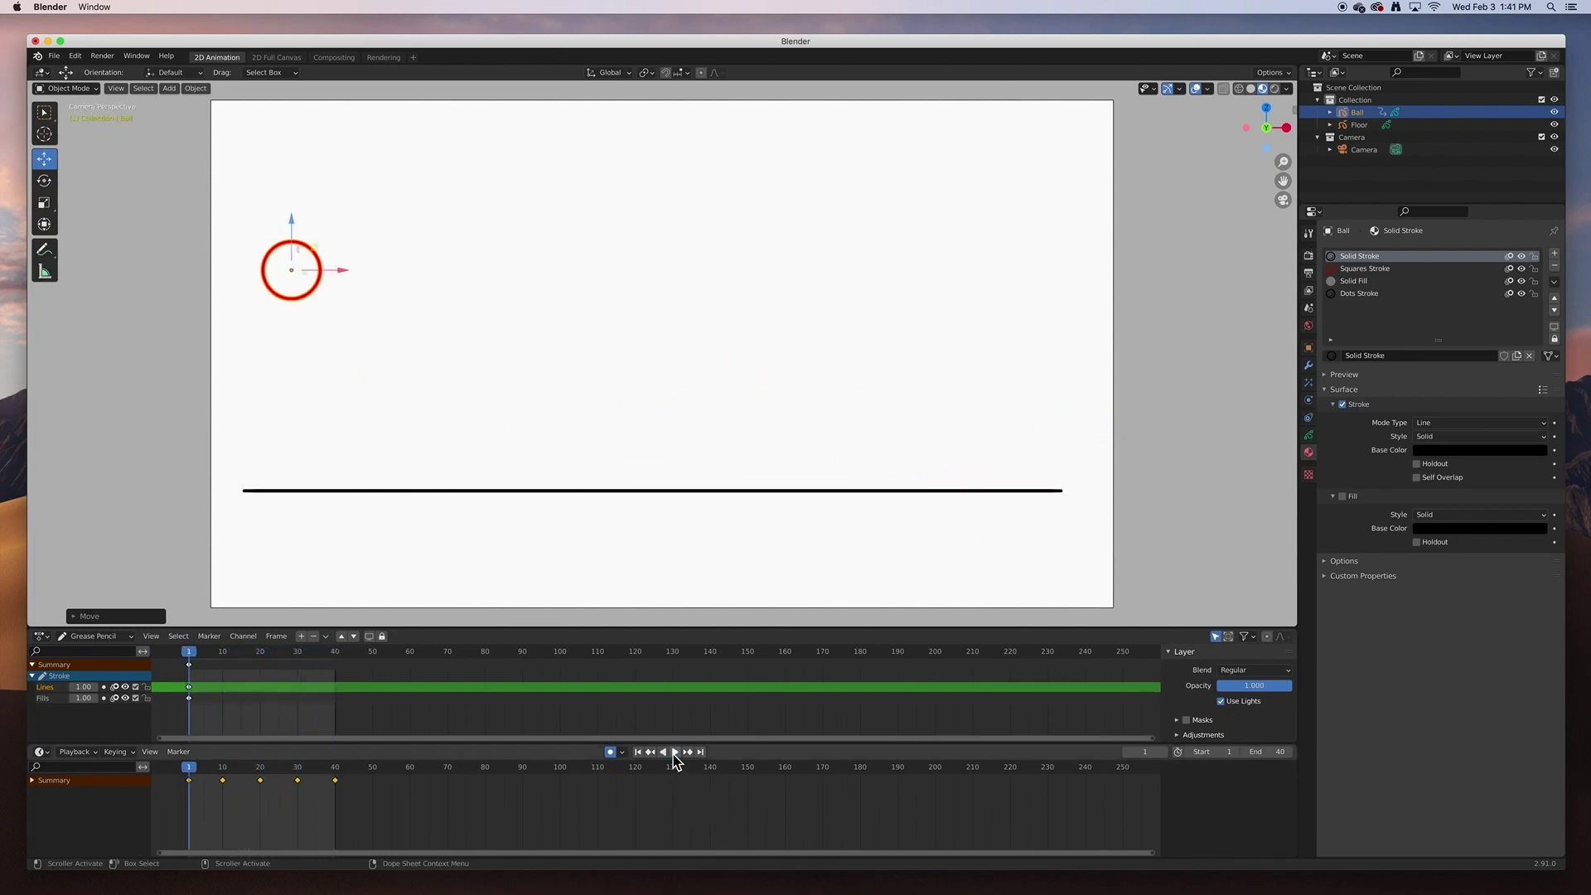
click(611, 753)
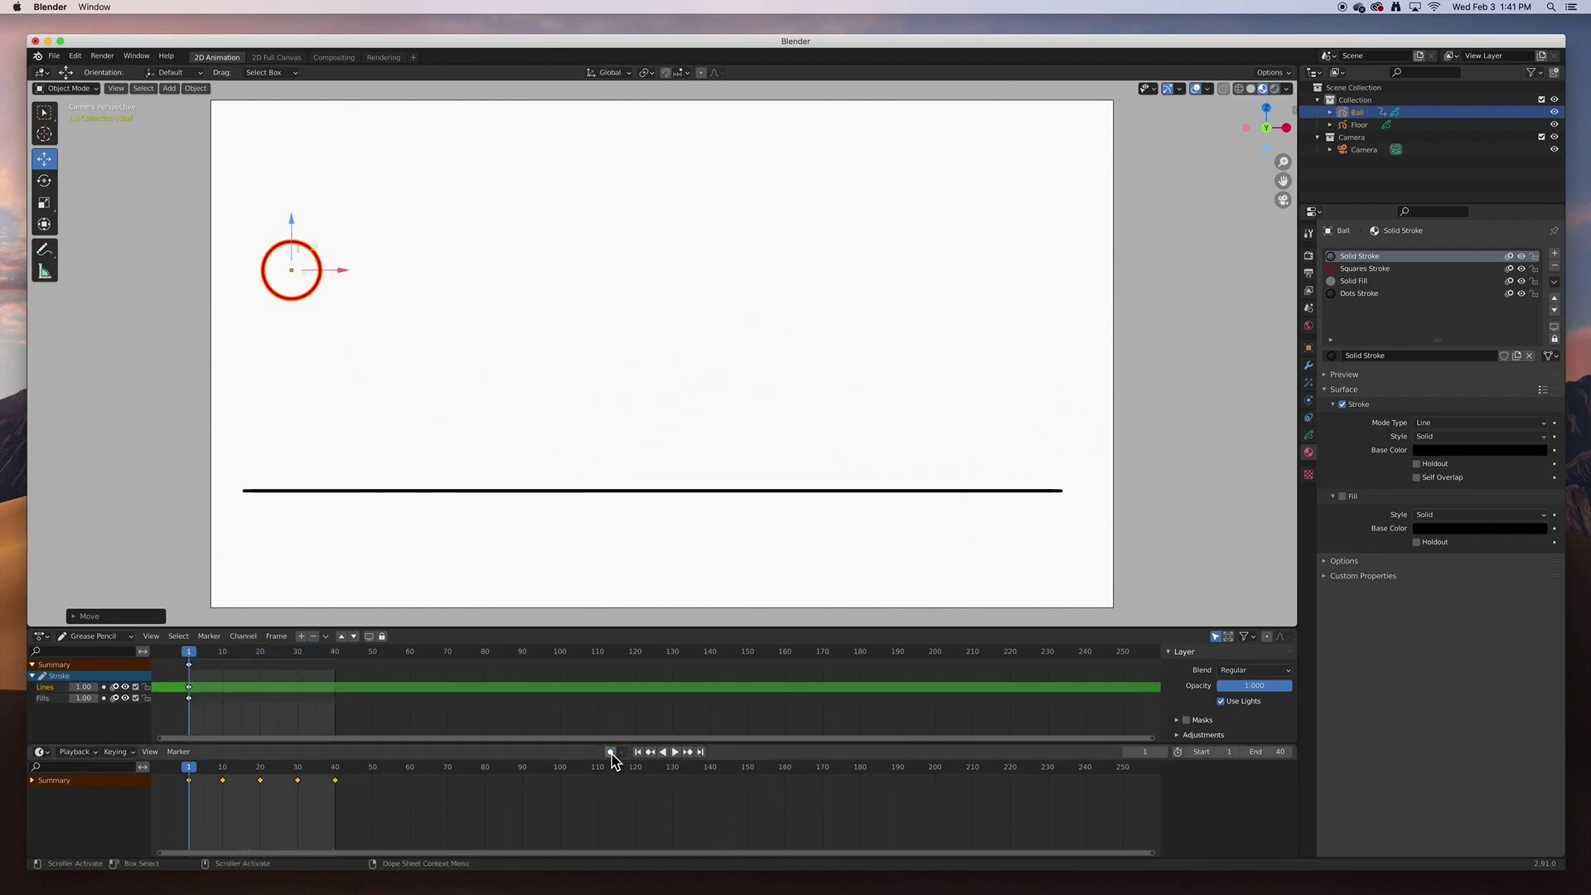
Step: Select the camera, enlarge the 3D viewport and split it into two stacked views
click(586, 611)
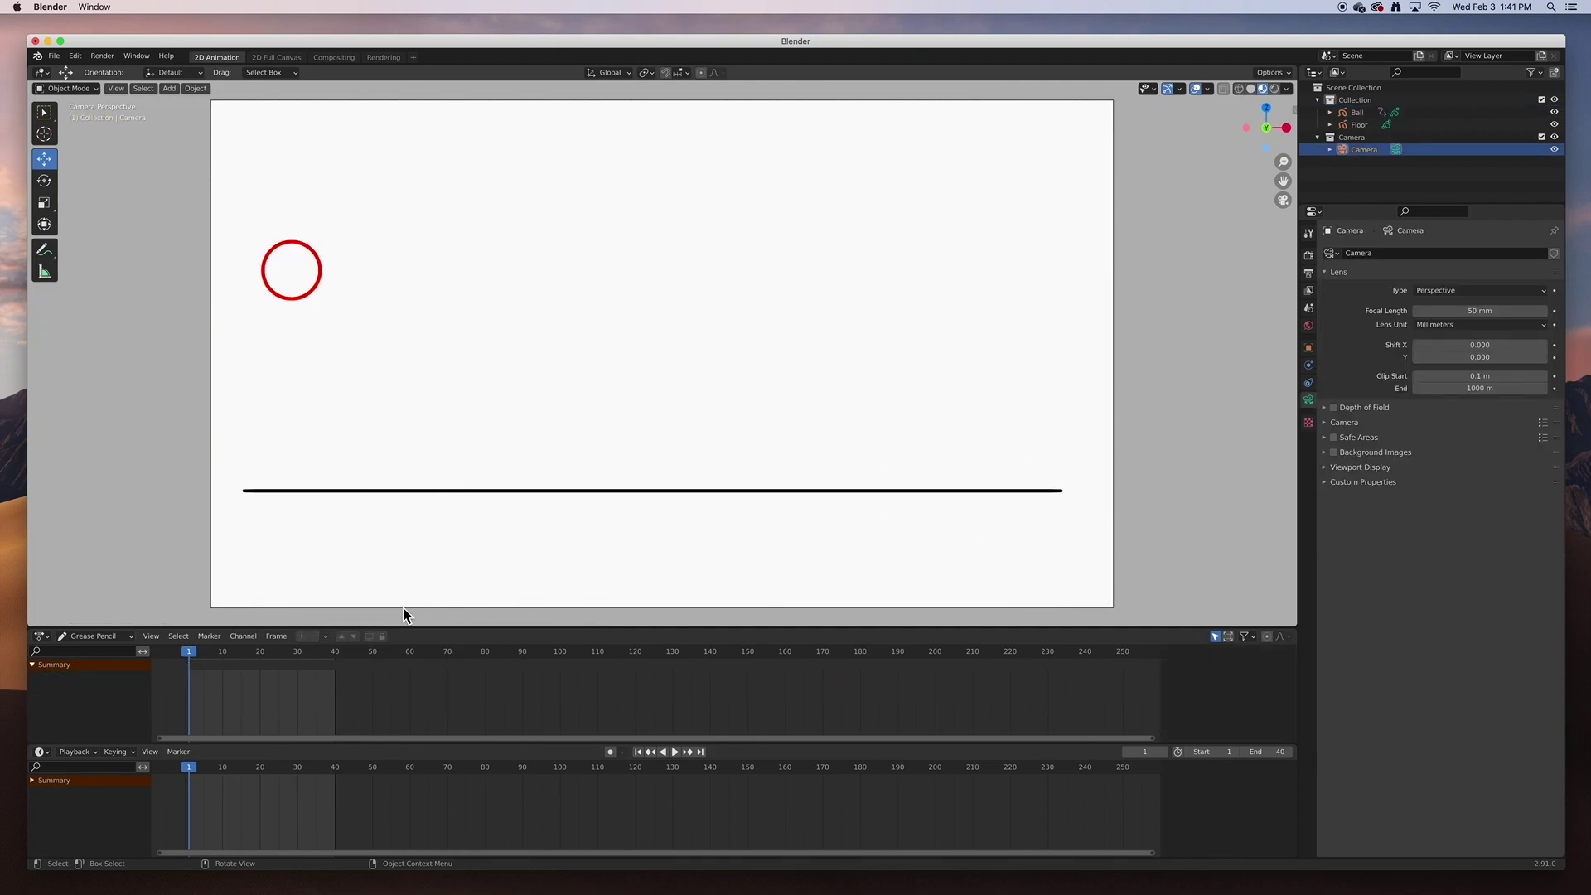
drag(208, 628, 205, 682)
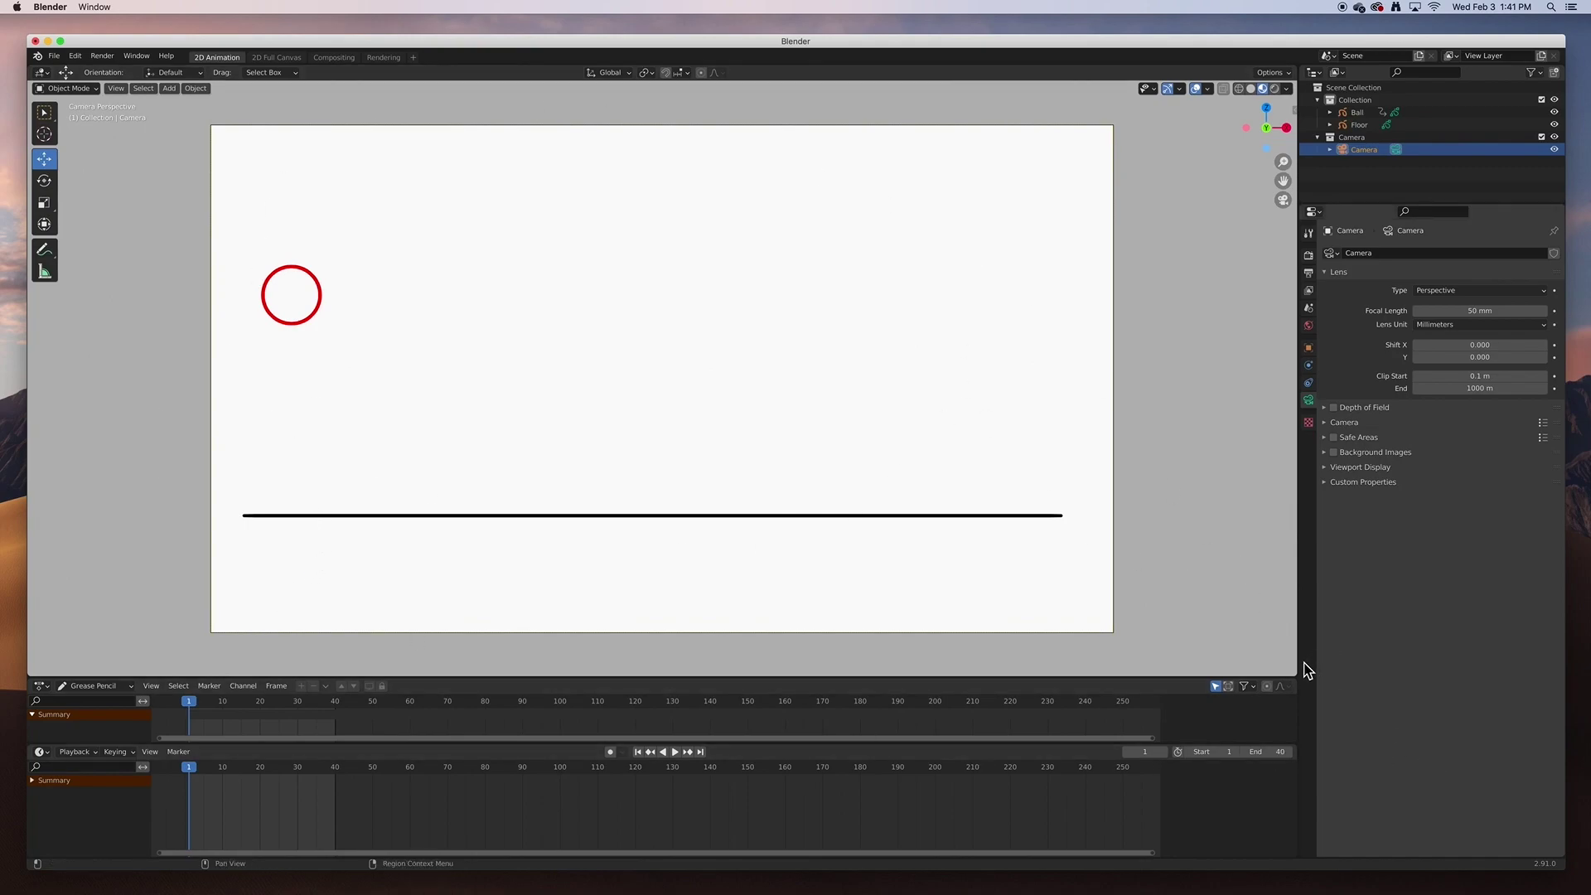
drag(1295, 673, 1262, 421)
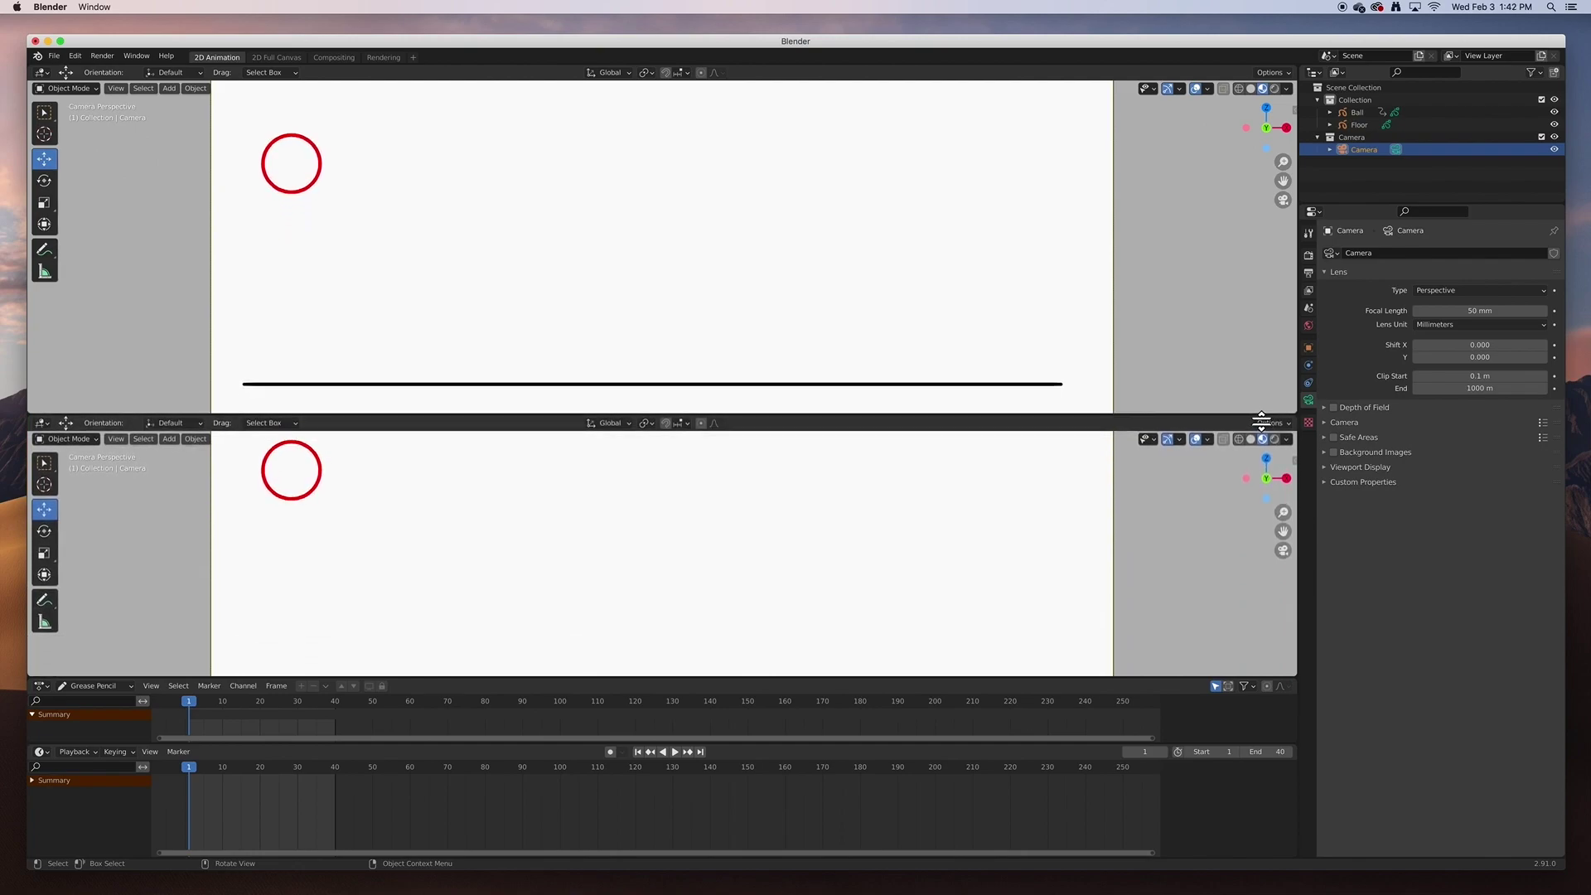
Step: Change the lower area to the Graph Editor with Select Box active
scroll(509, 201, down, 2)
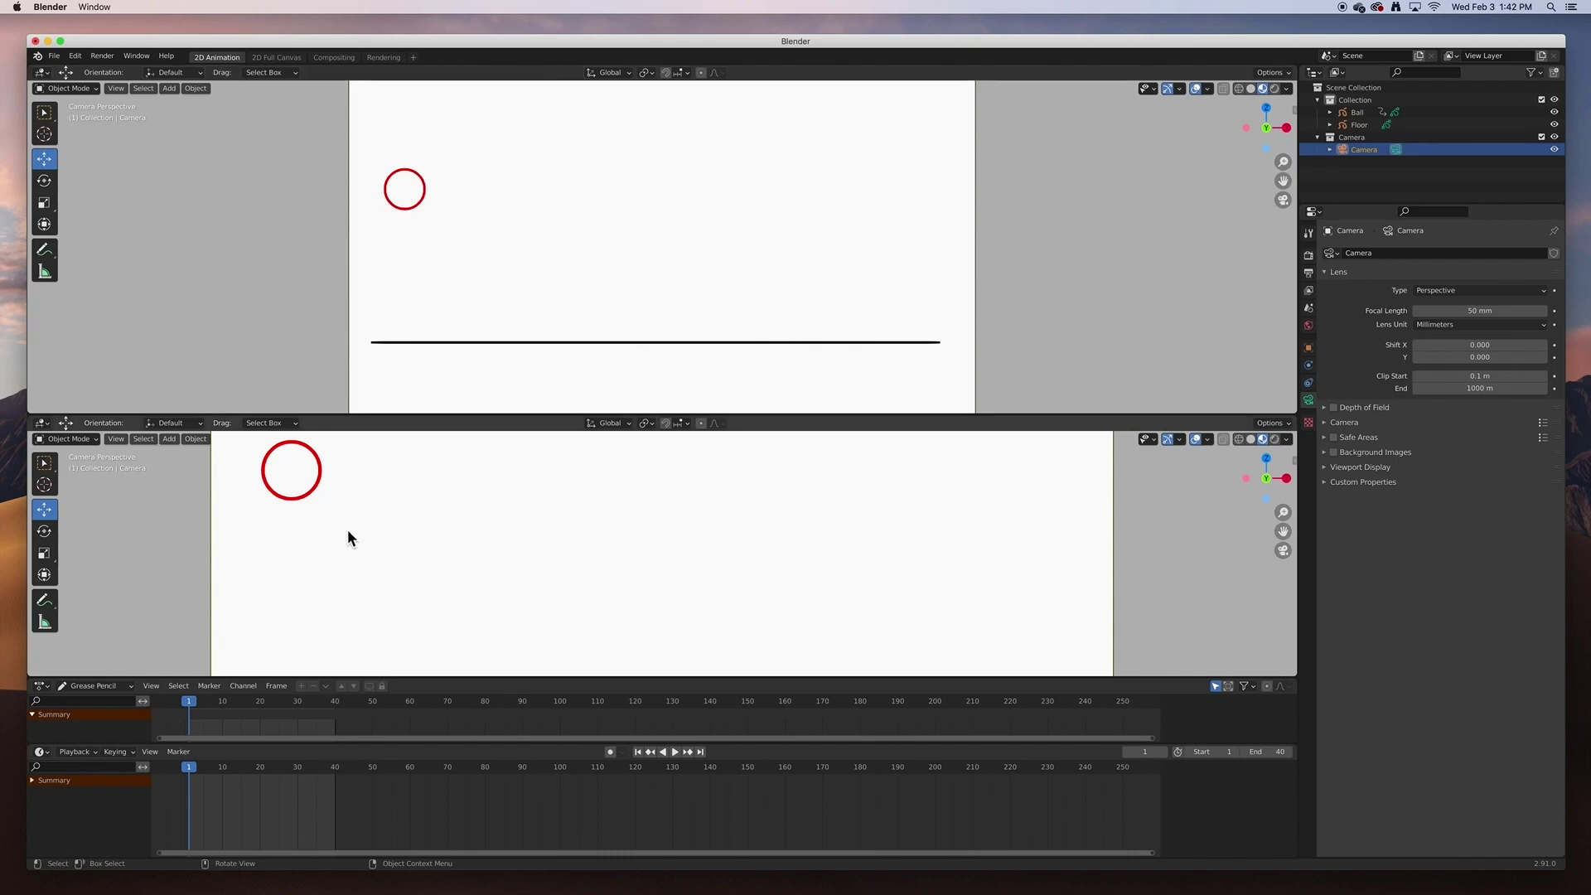
click(46, 424)
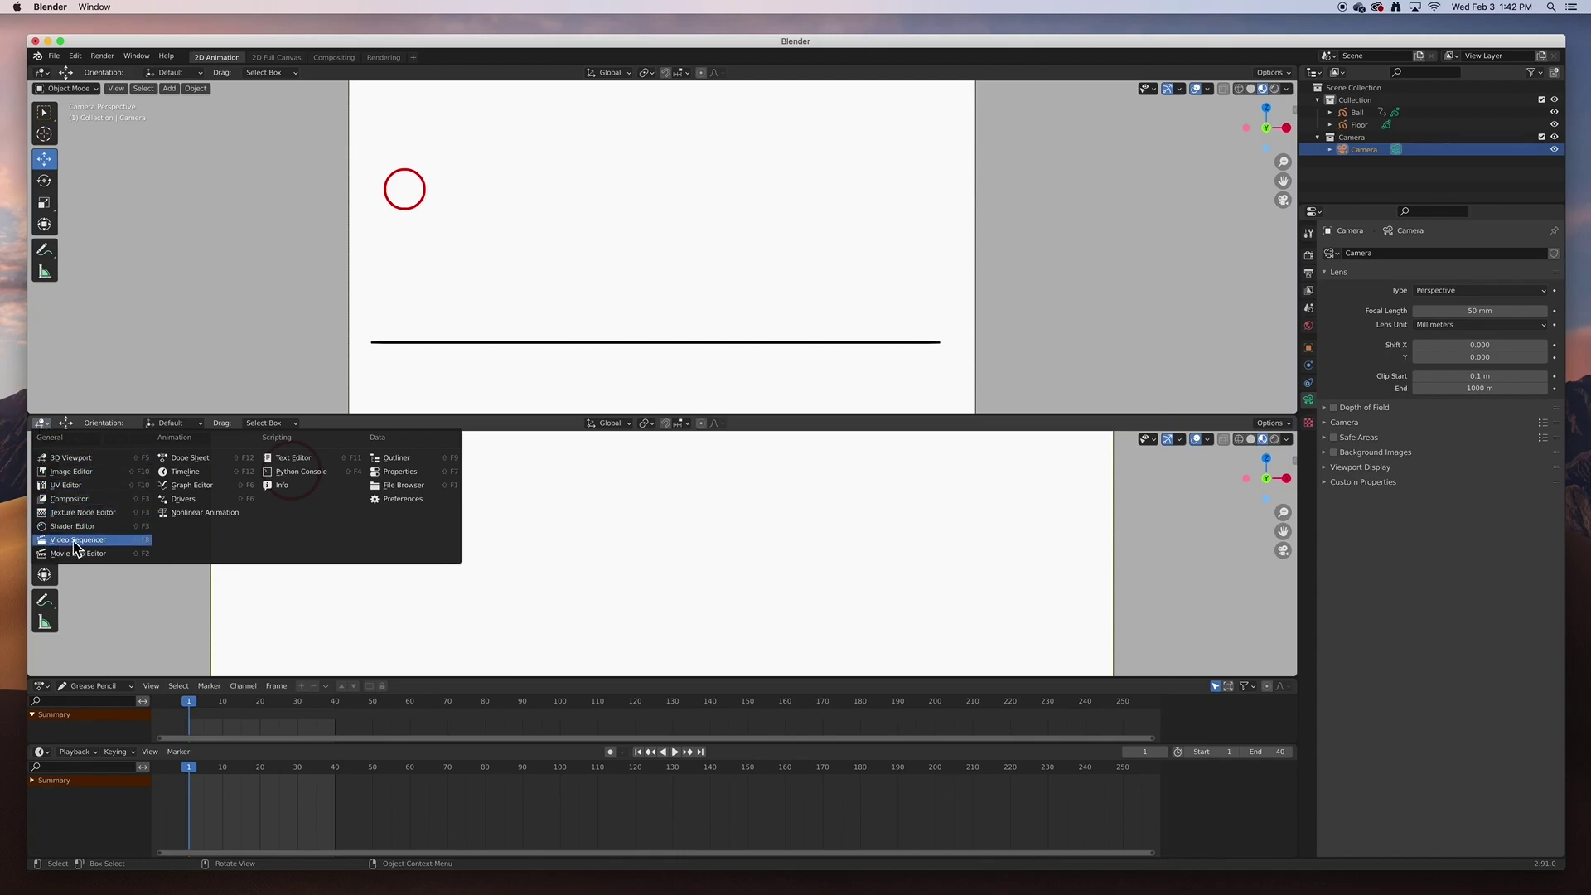
click(182, 489)
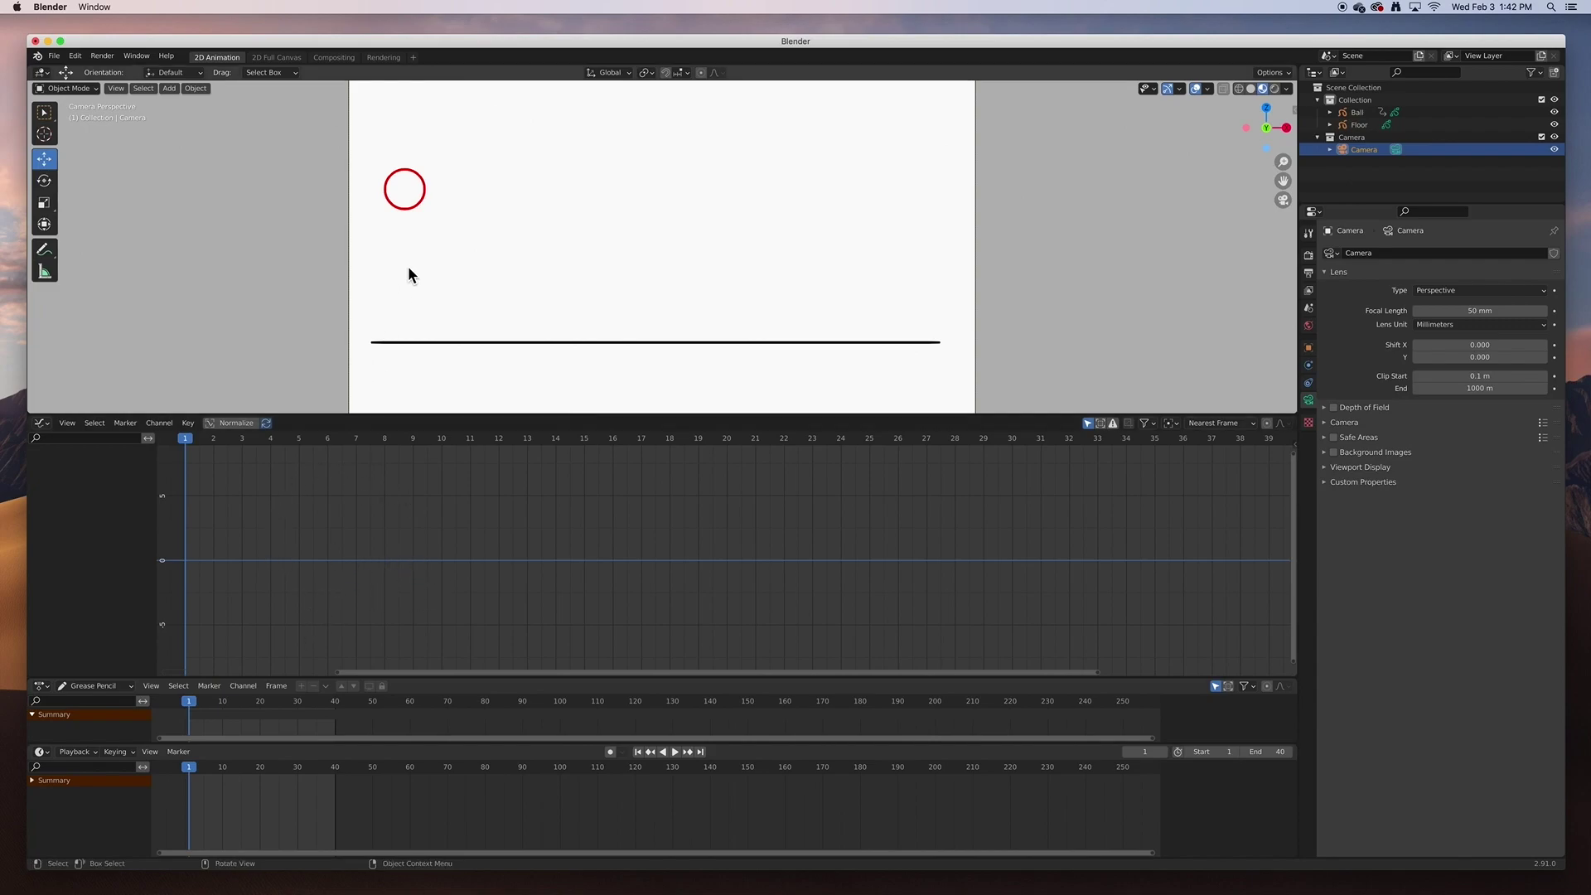
click(44, 116)
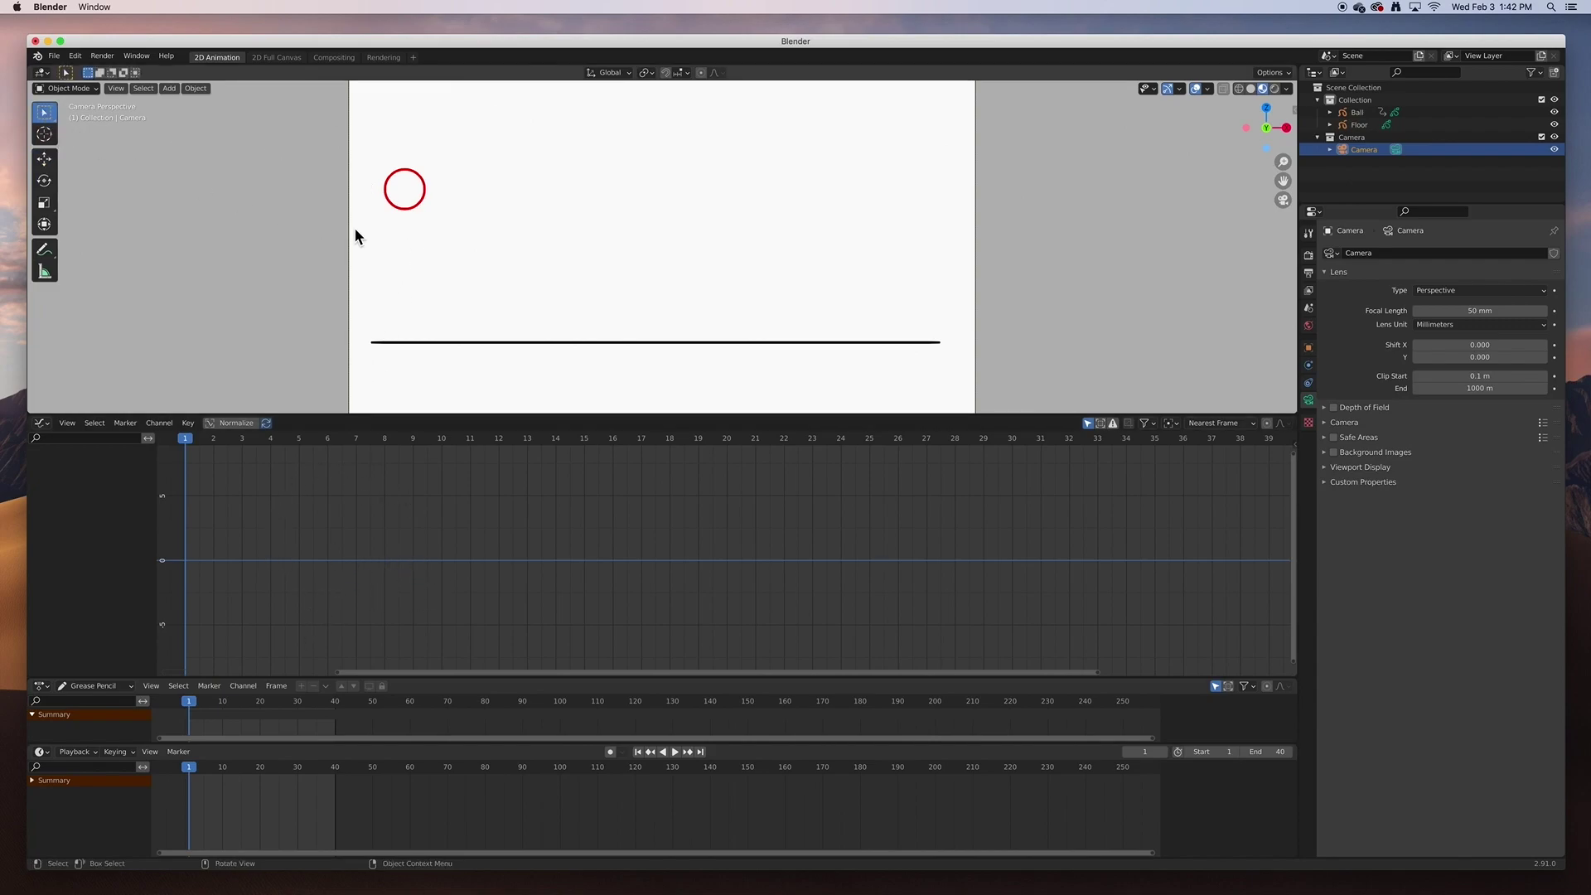
Step: Select the ball, expand Object Transforms, frame all keys, then select only the Z Location channel
click(415, 208)
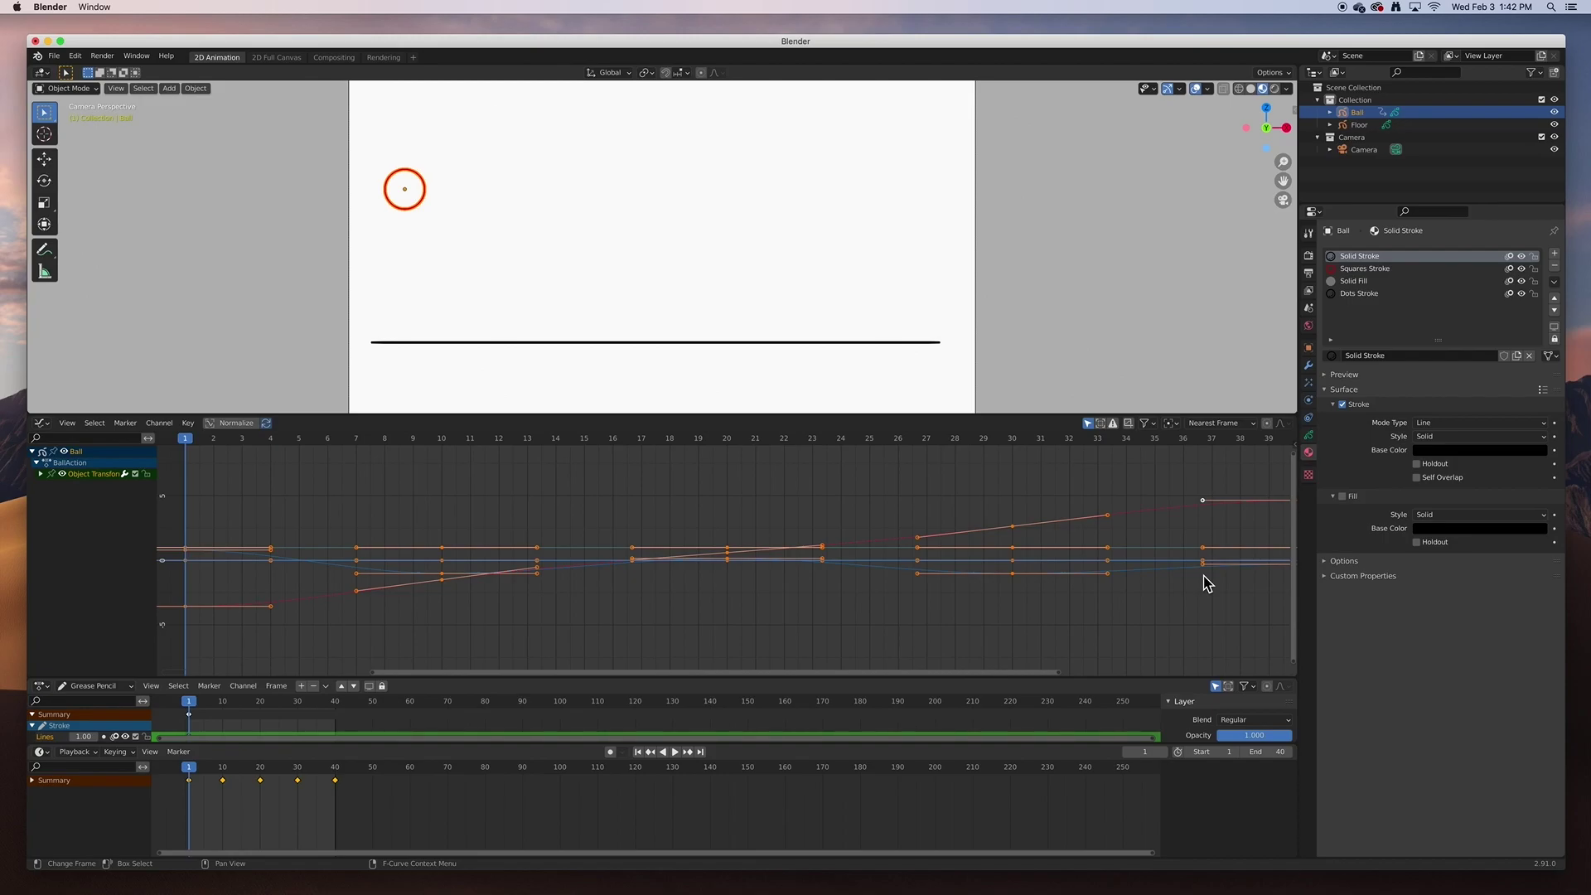
click(40, 475)
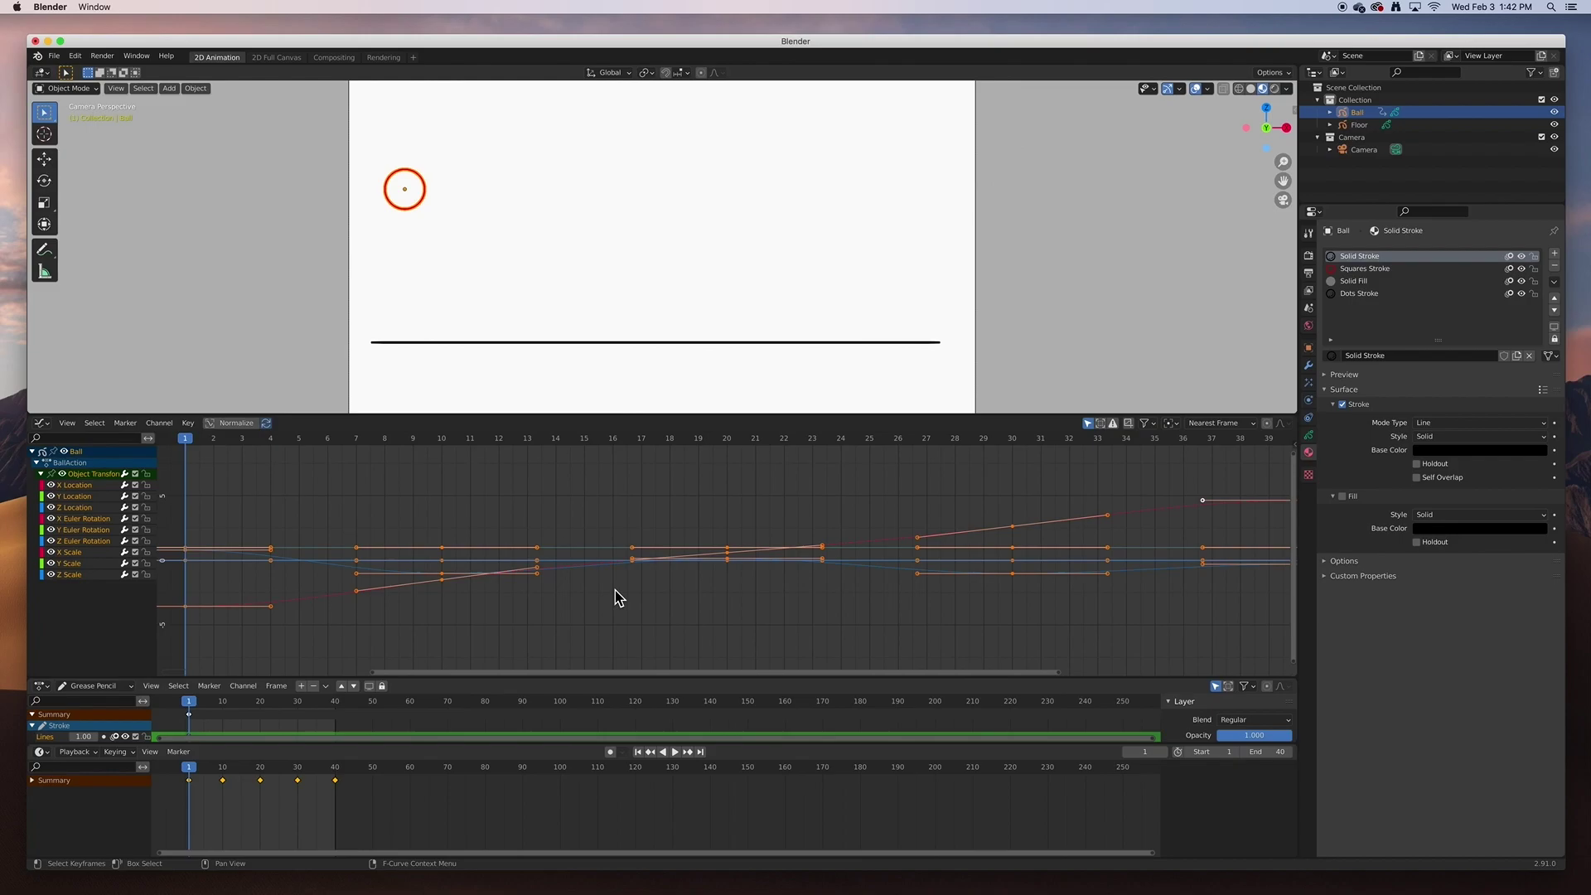
key(Home)
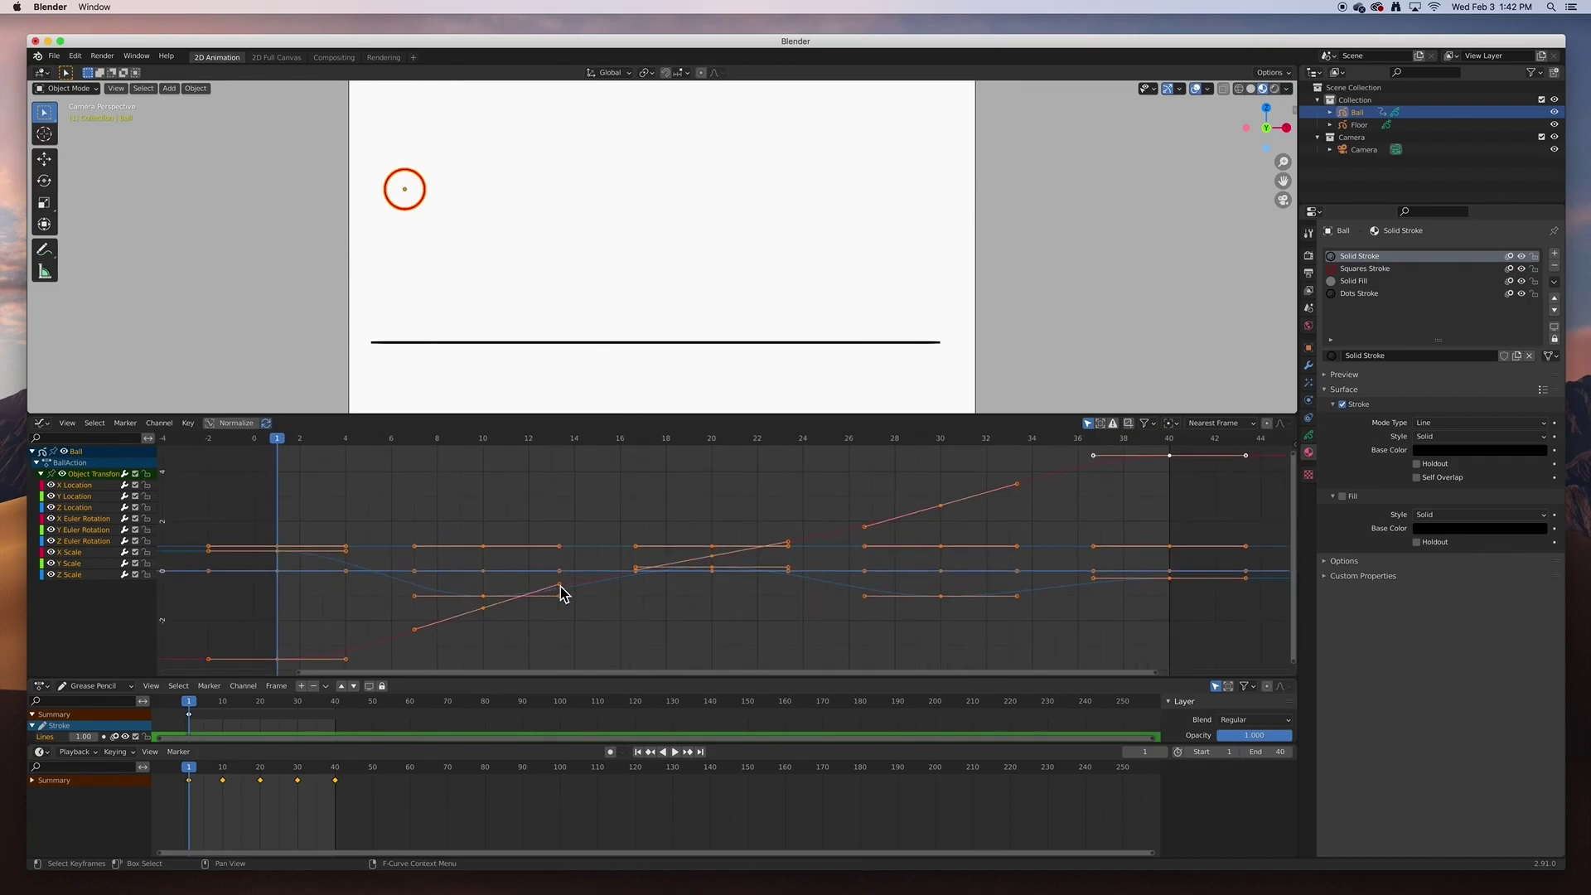
click(253, 498)
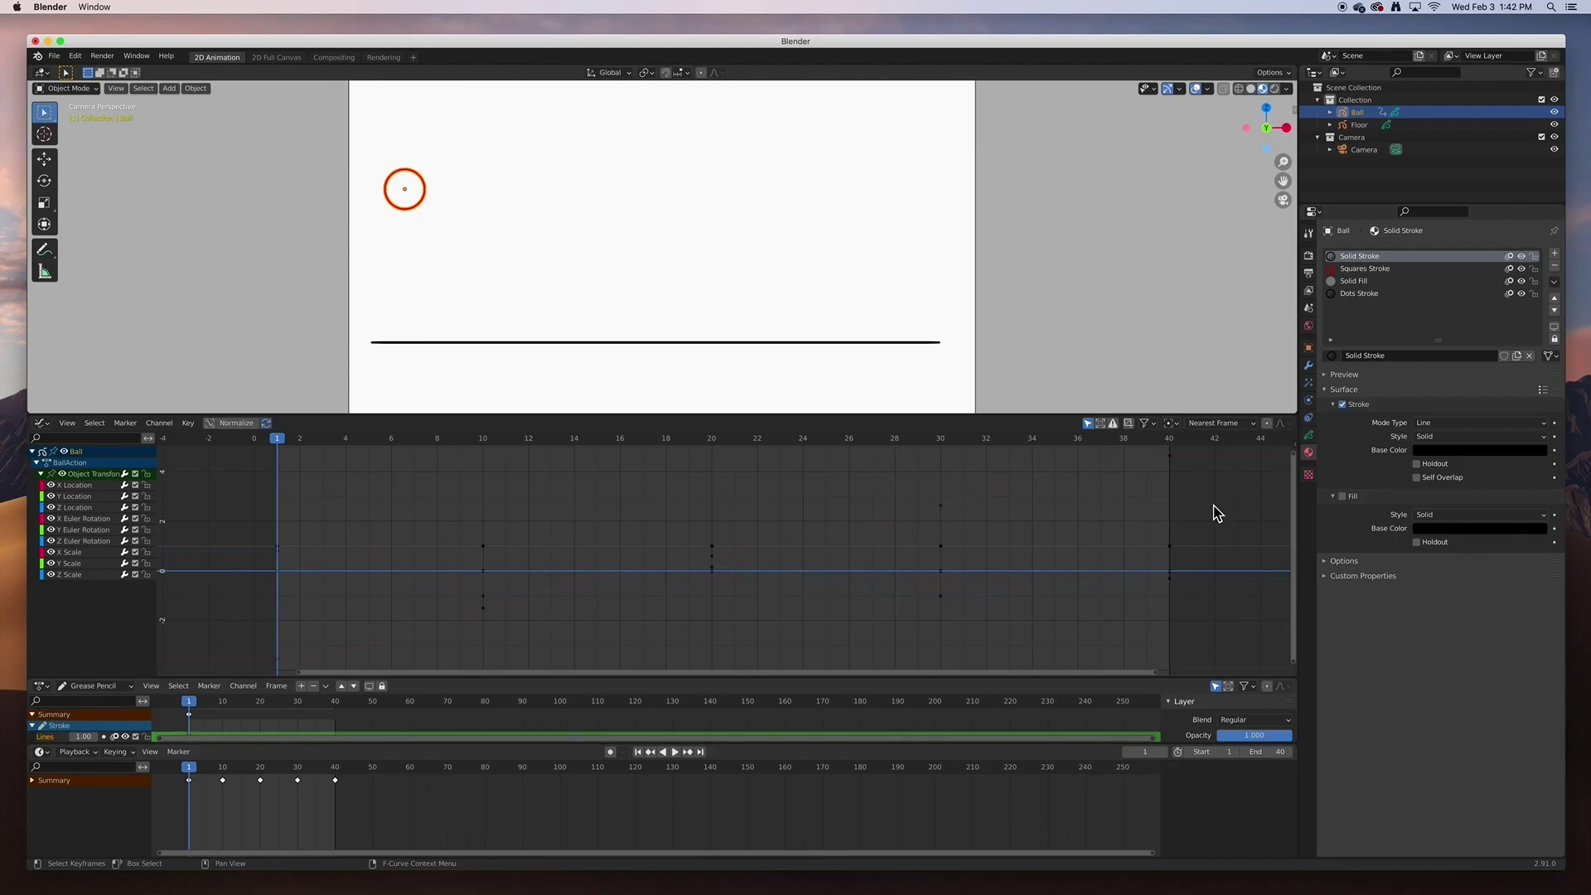
click(81, 508)
Step: Hide every channel except Z Location and frame its keys at 10, 20, 30, 40
drag(52, 496, 60, 592)
key(Home)
scroll(568, 558, up, 2)
mouse_move(592, 558)
middle_down()
mouse_move(629, 550)
mouse_move(597, 618)
mouse_move(565, 539)
mouse_move(687, 513)
mouse_move(740, 560)
mouse_move(636, 578)
mouse_move(607, 559)
middle_up()
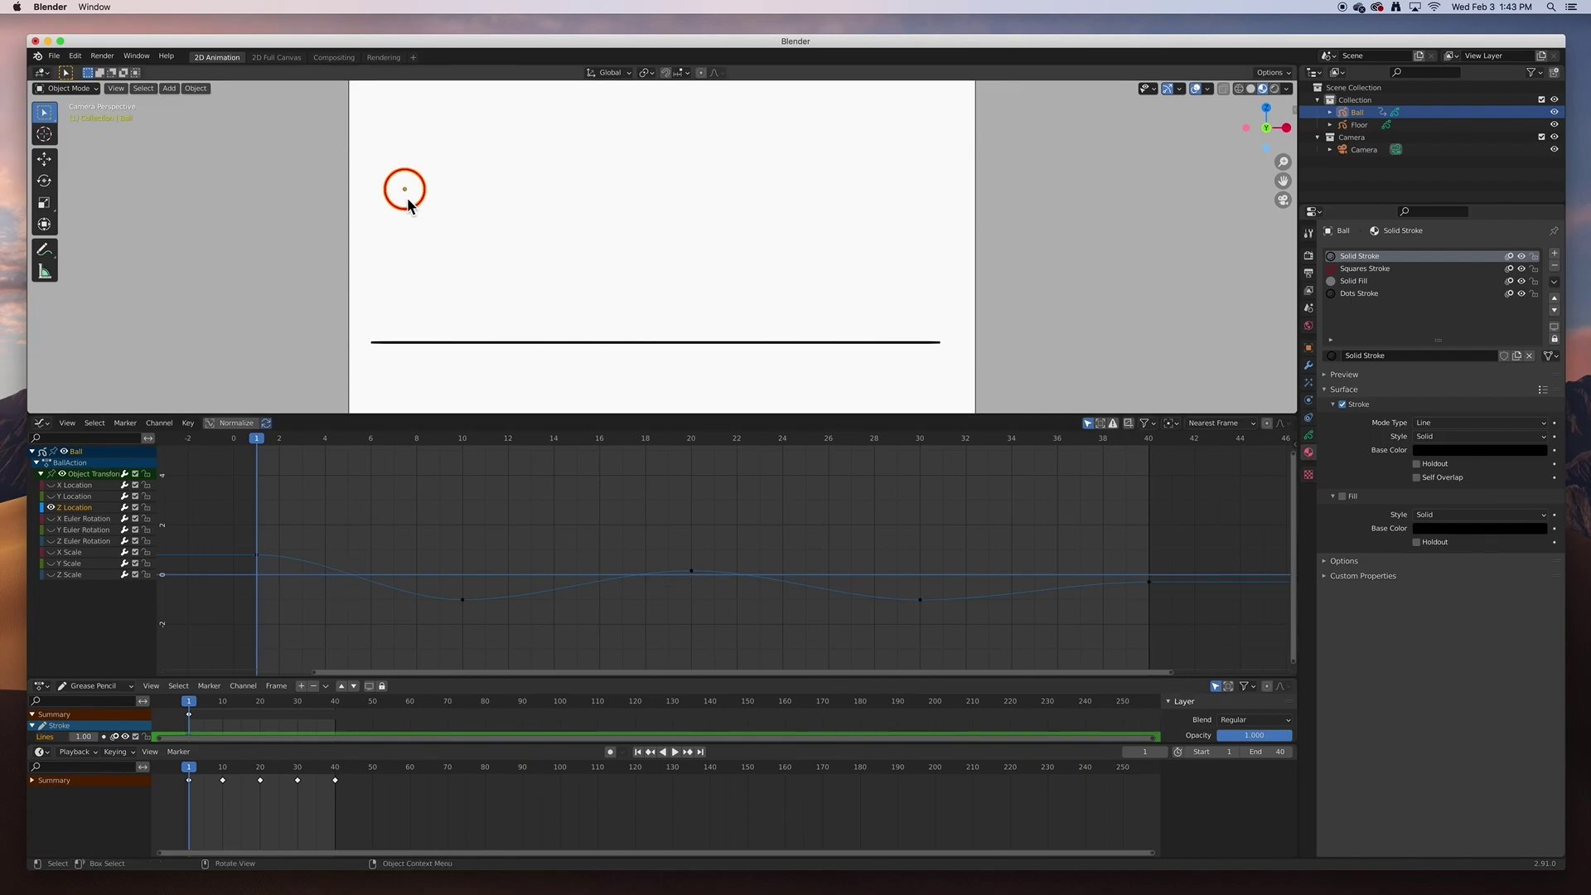
click(686, 751)
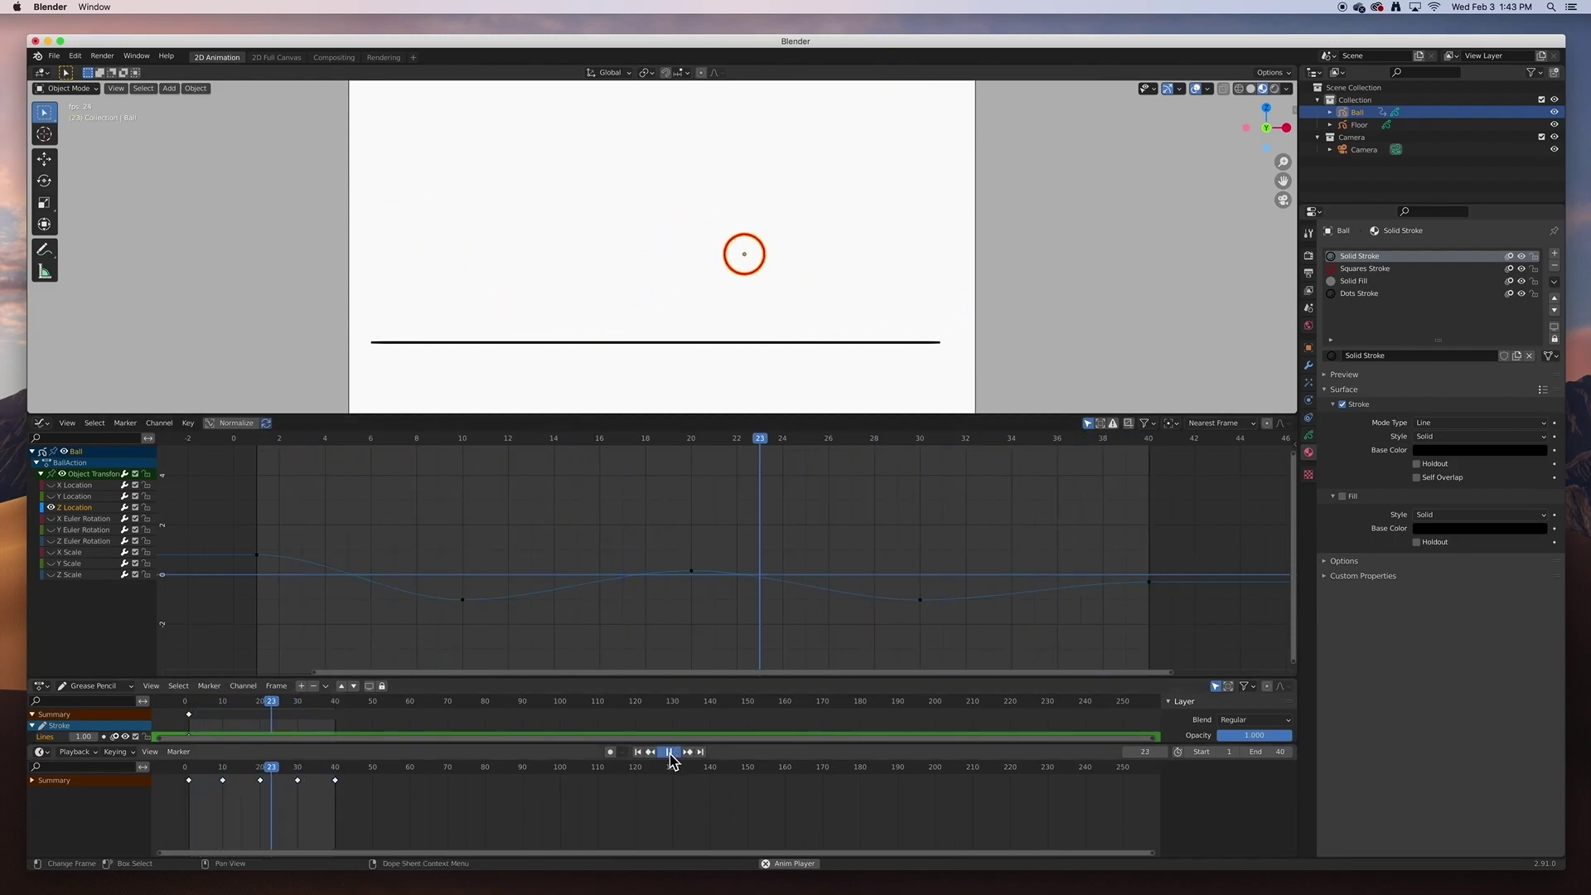
key(space)
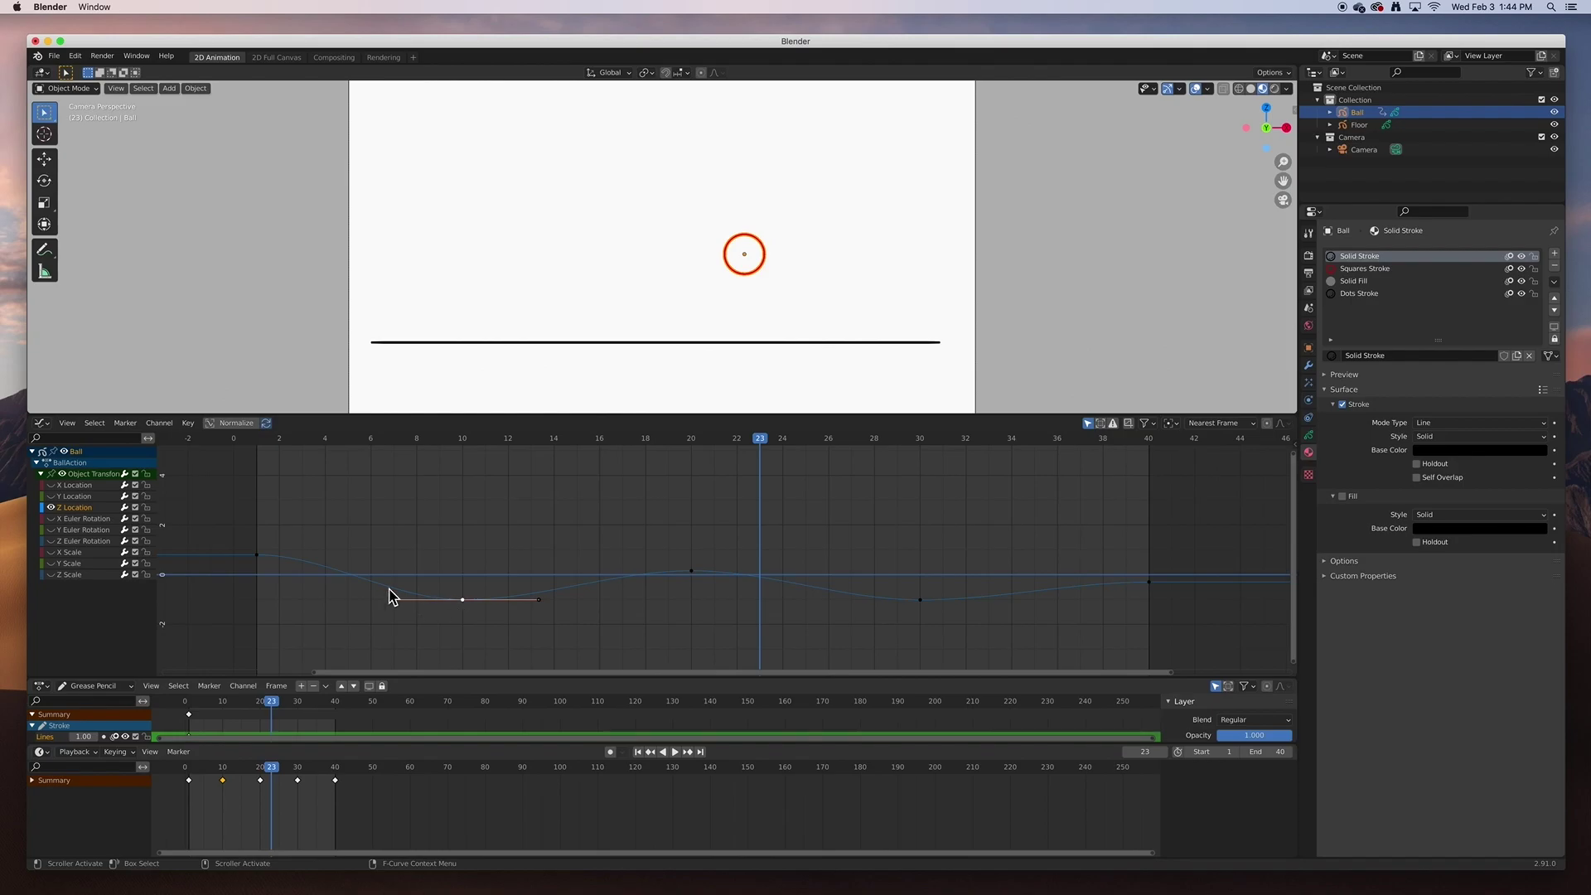
click(257, 556)
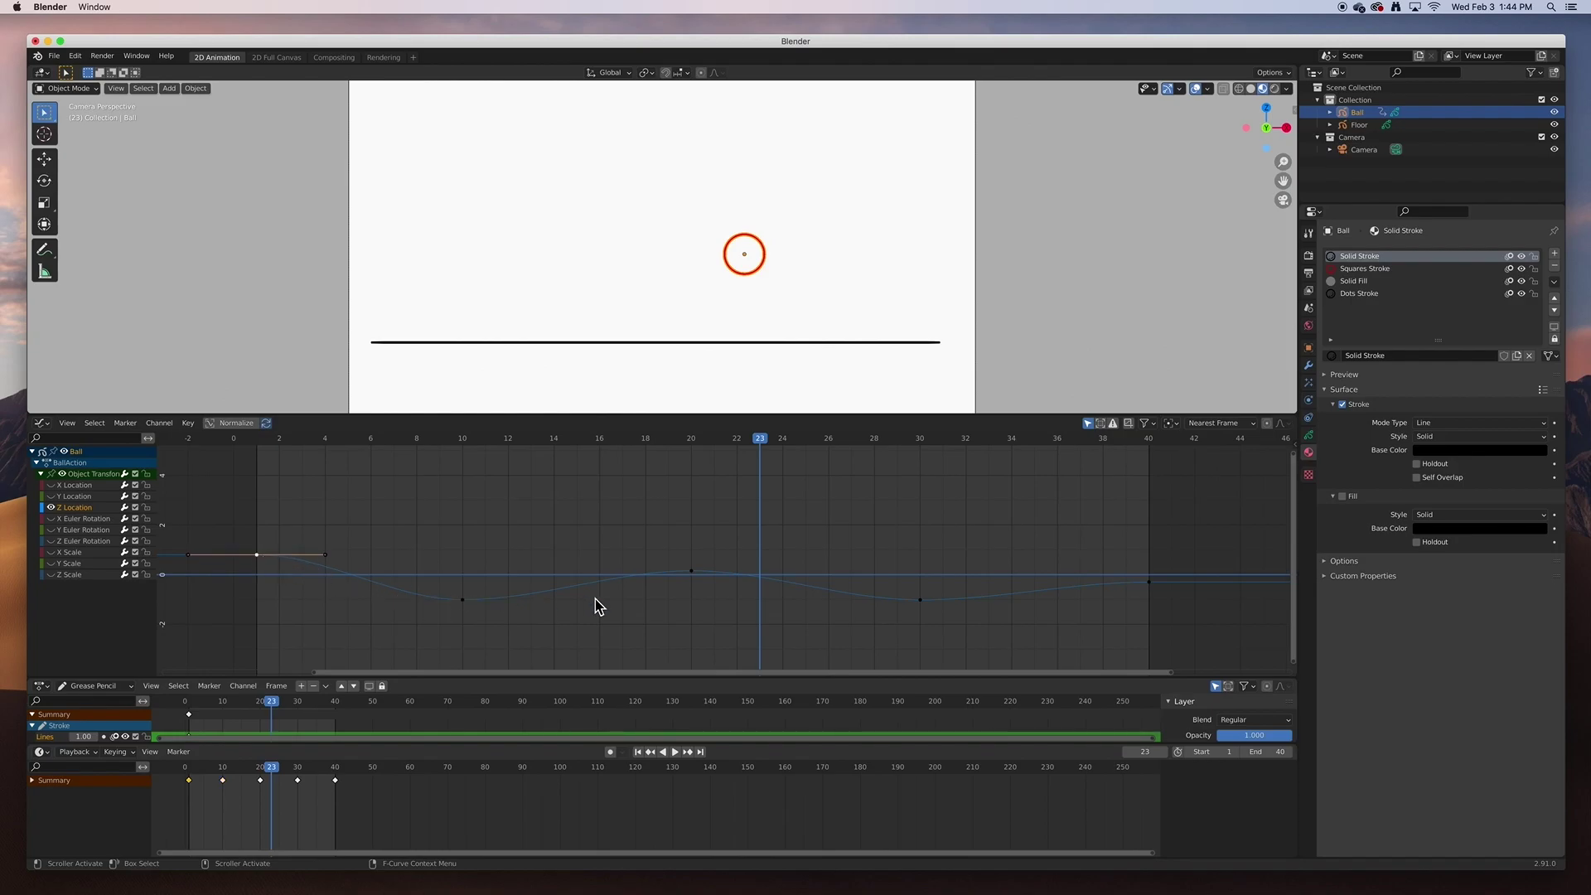
click(692, 572)
click(921, 601)
key(g)
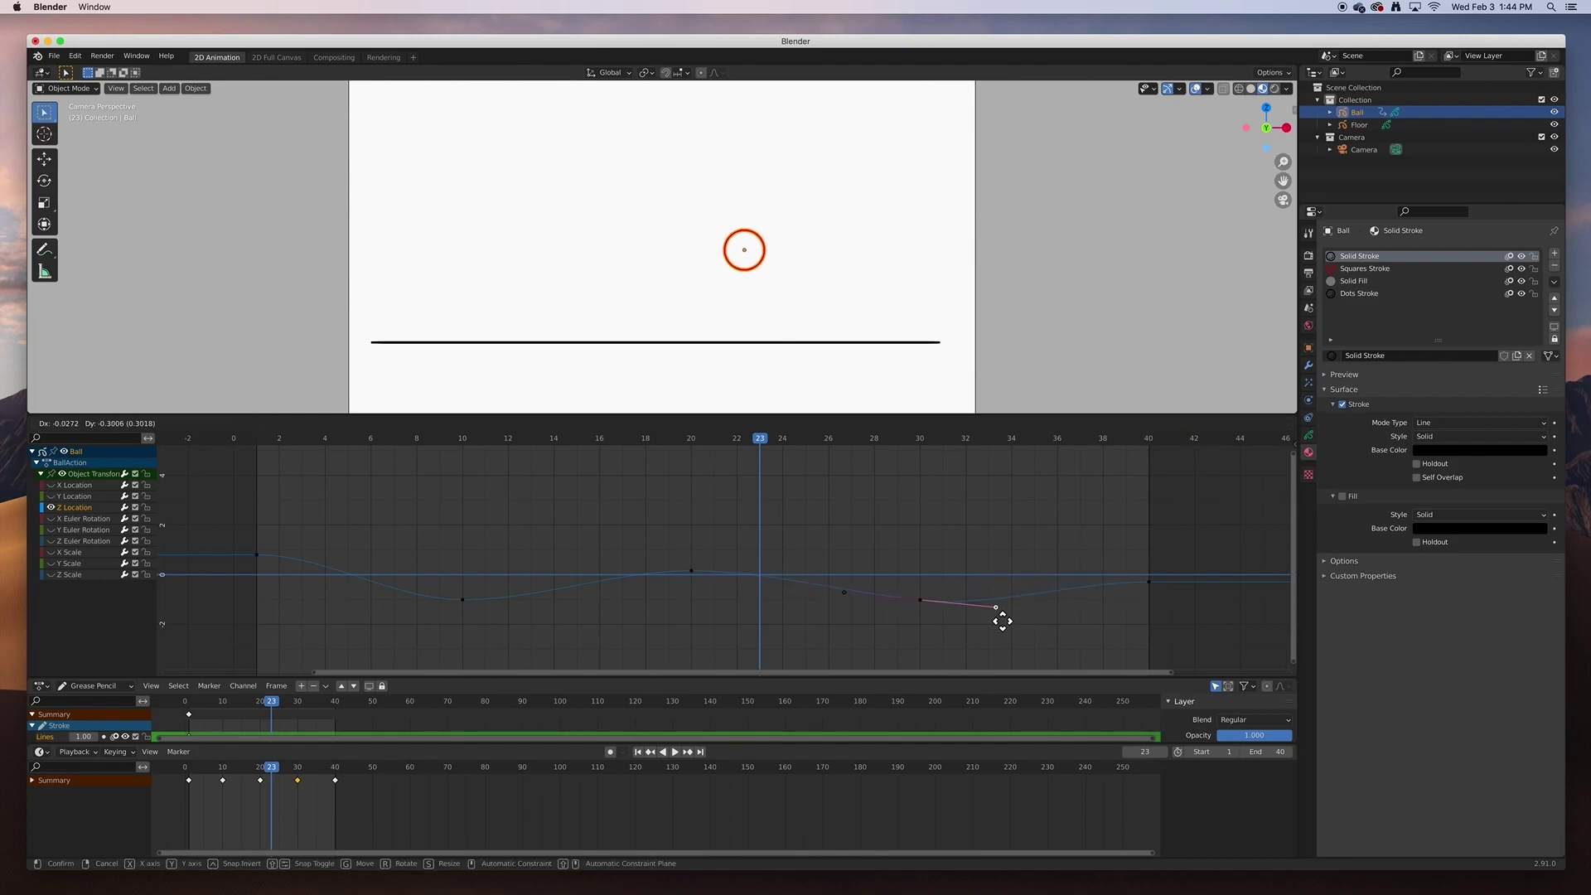
click(996, 611)
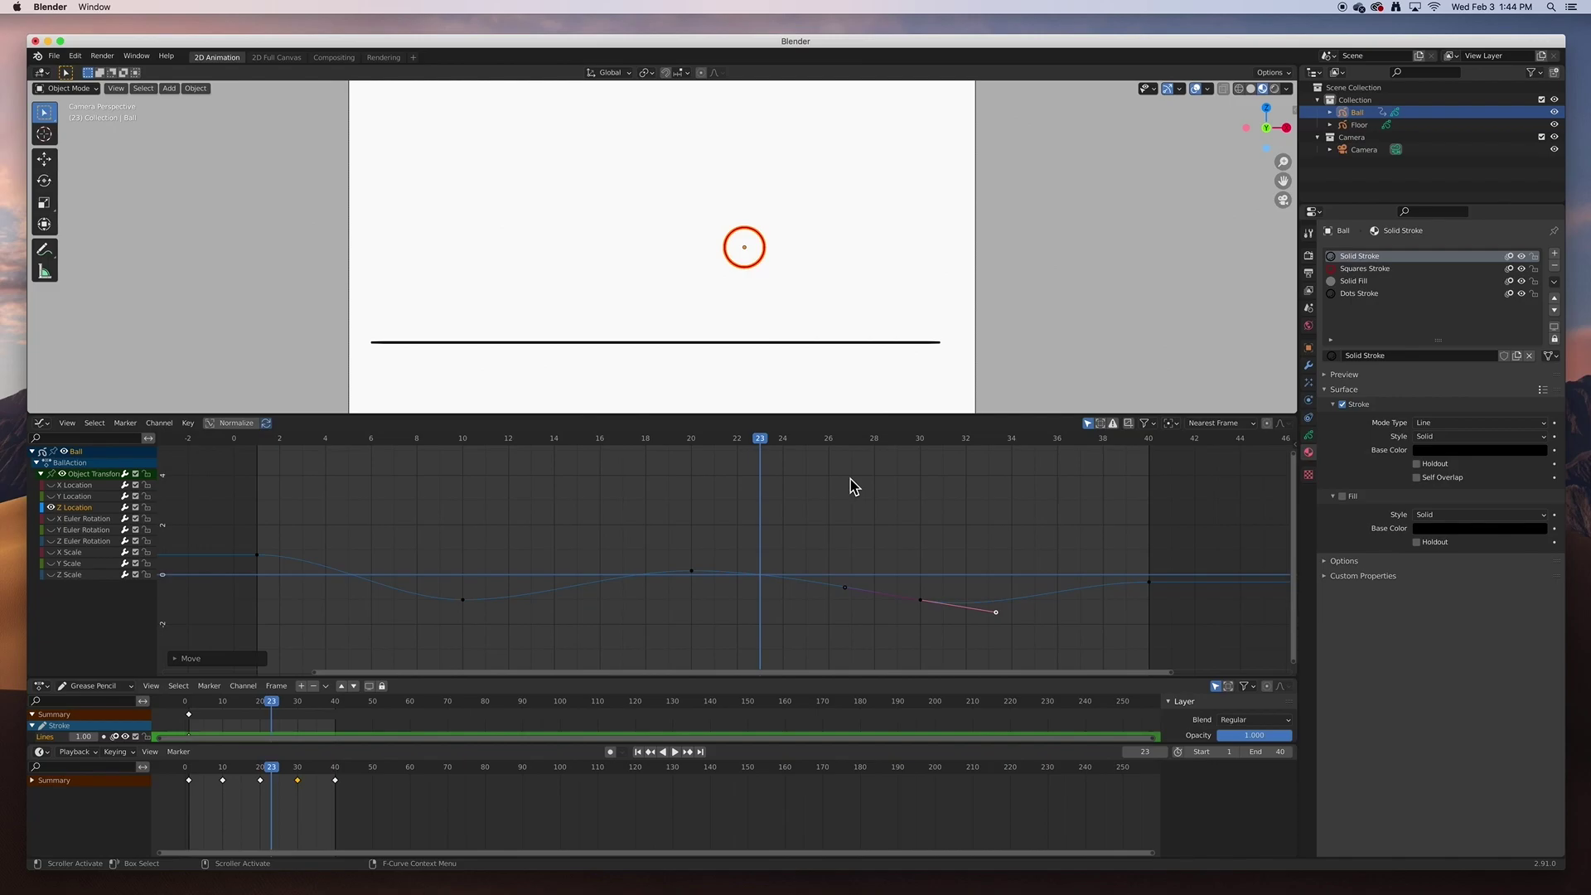
key(ctrl+z)
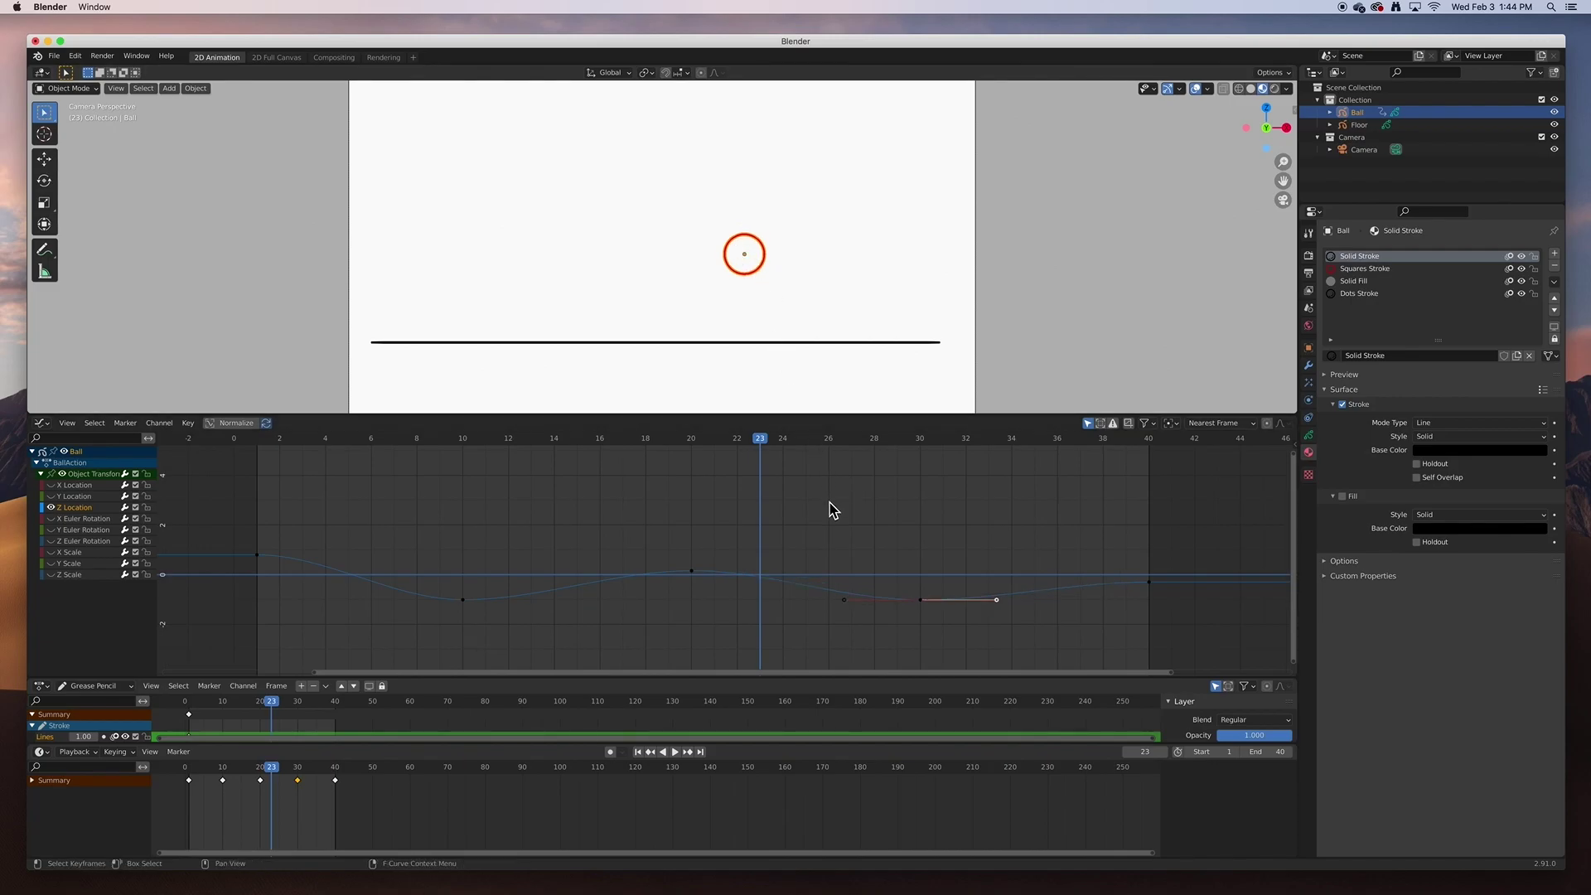
click(463, 600)
mouse_move(544, 610)
mouse_down()
mouse_move(540, 636)
mouse_move(544, 608)
mouse_move(543, 620)
mouse_up()
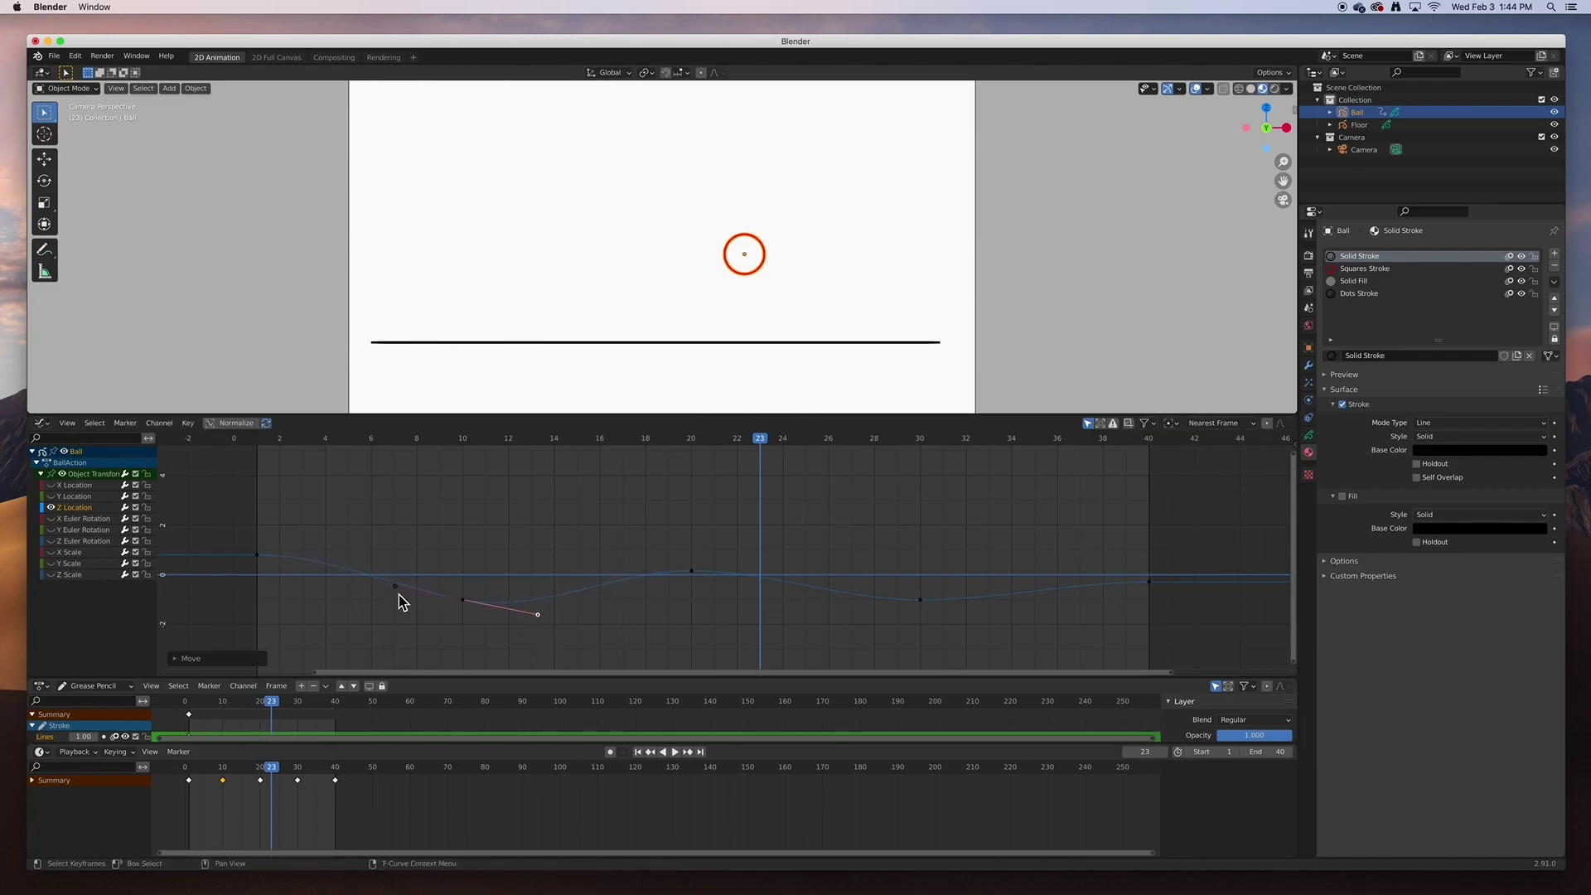
key(ctrl+z)
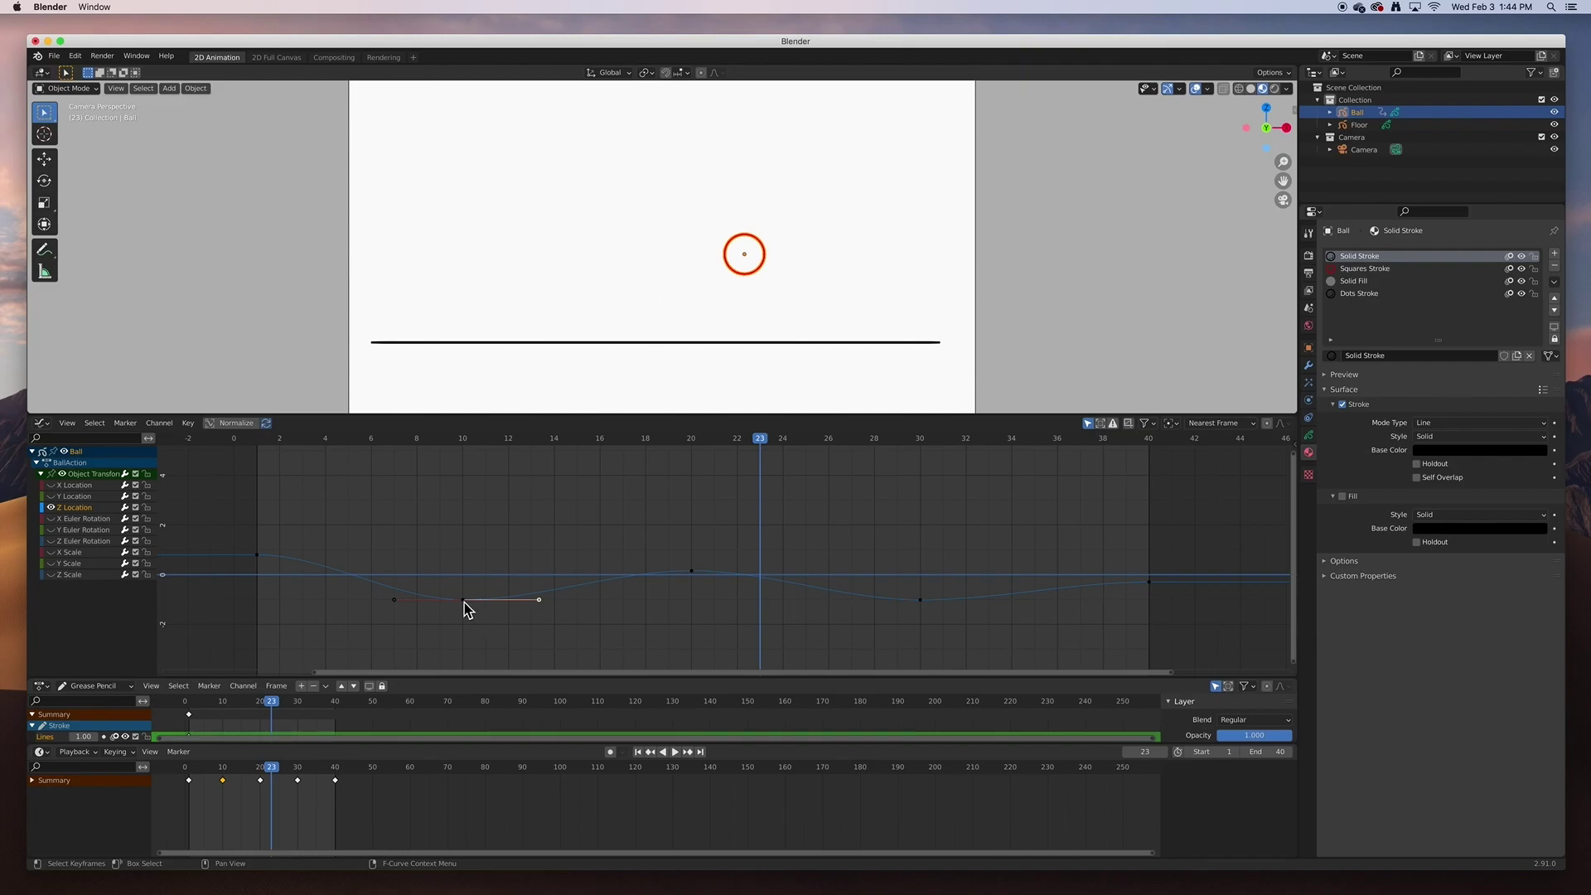
Step: Set the frame-10 key's handle type to Vector
click(188, 423)
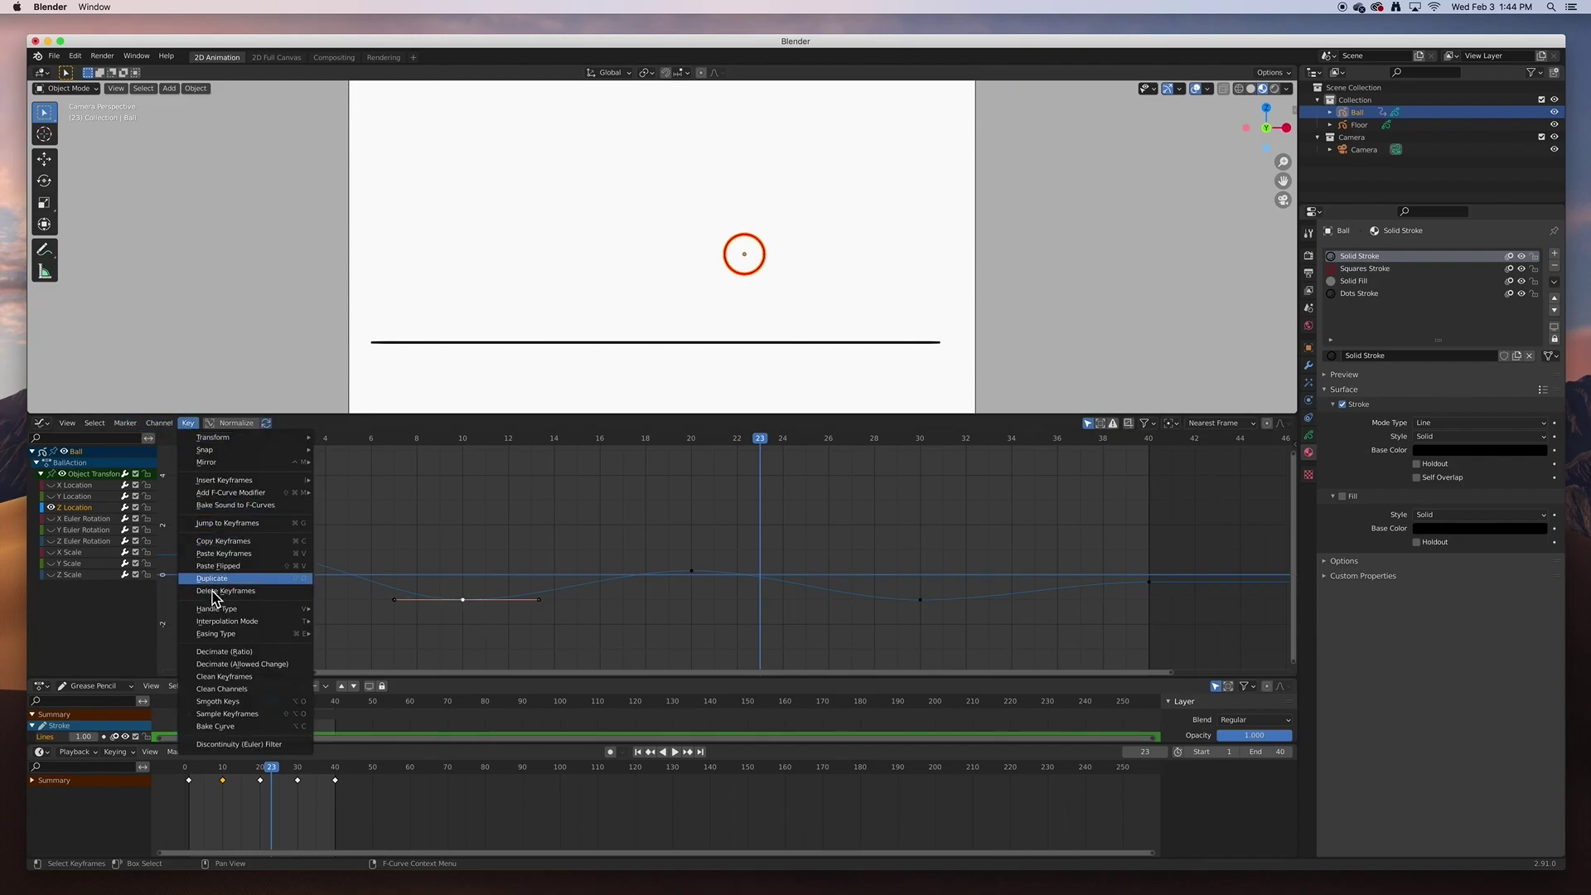
mouse_move(228, 614)
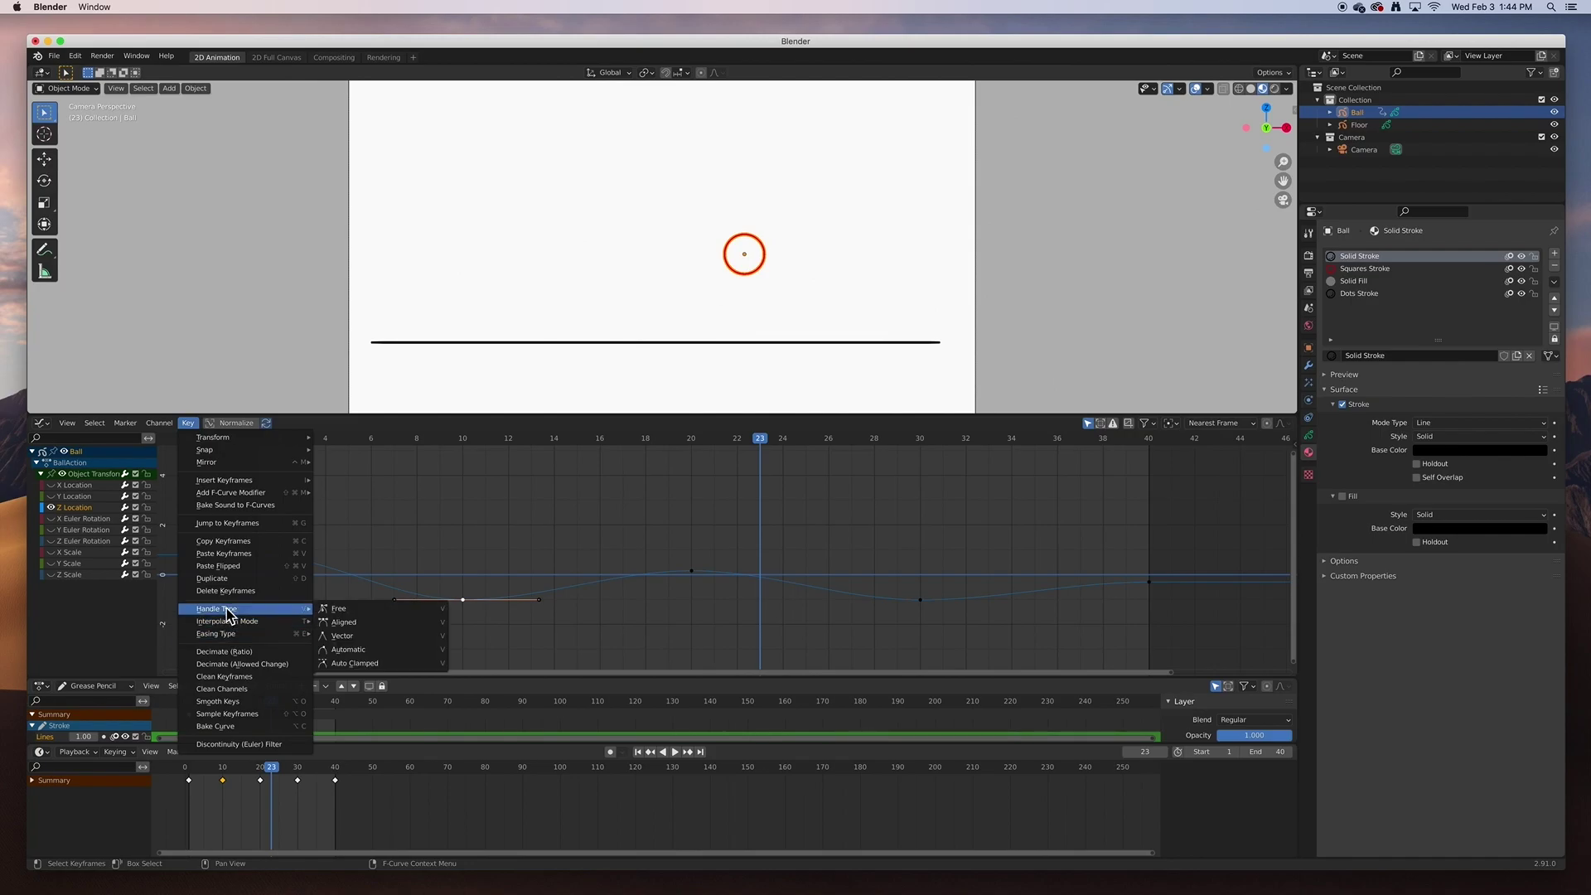
click(343, 638)
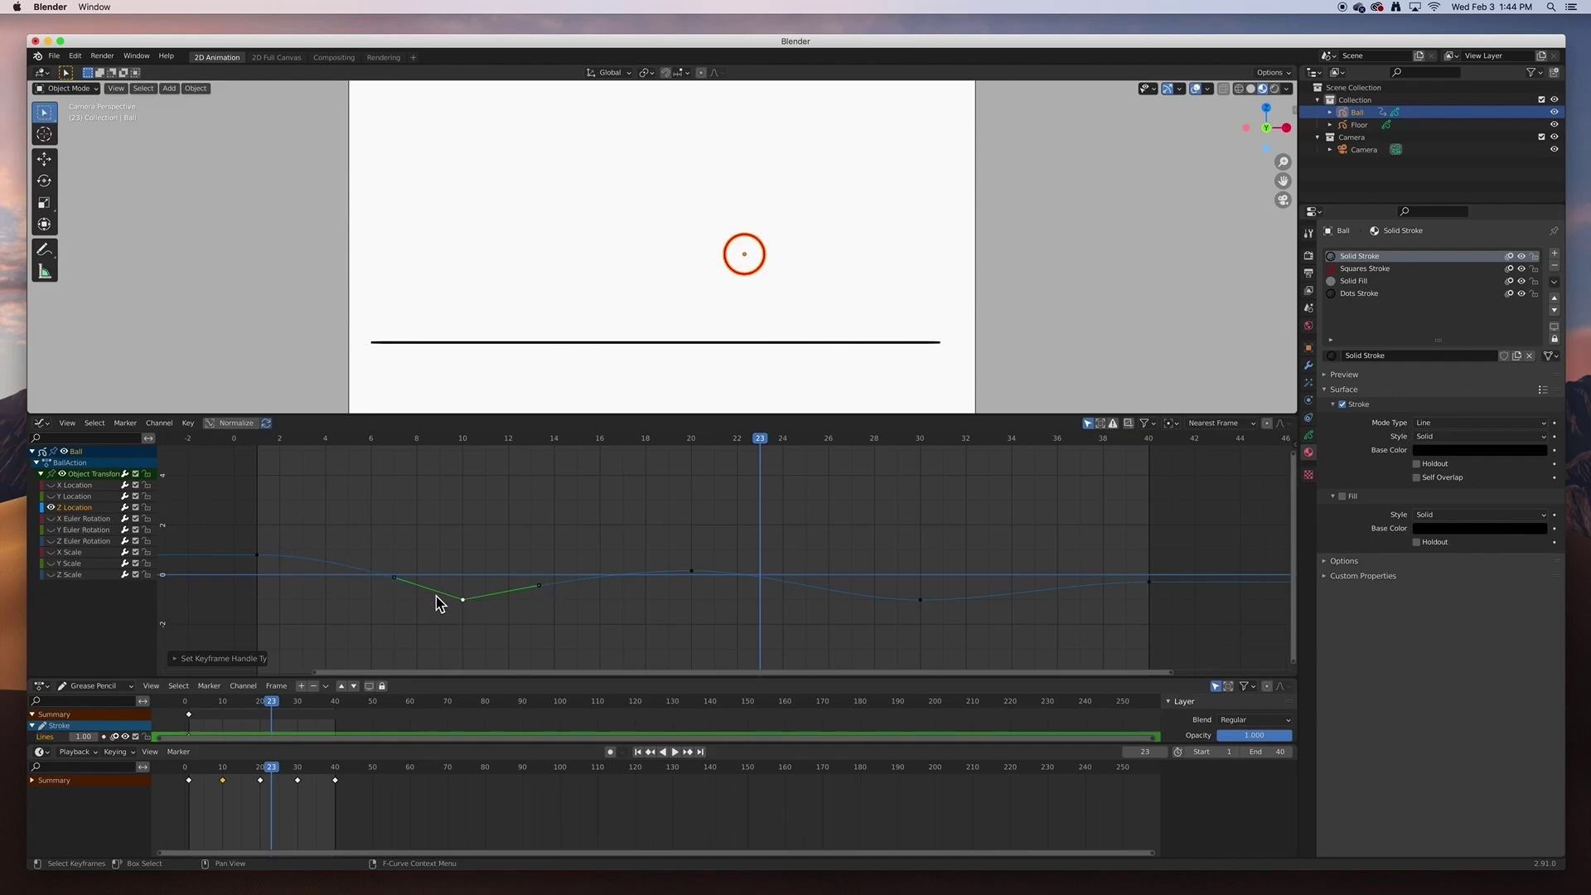
Step: Move both frame-10 handles upward to form a sharp V contact
key(g)
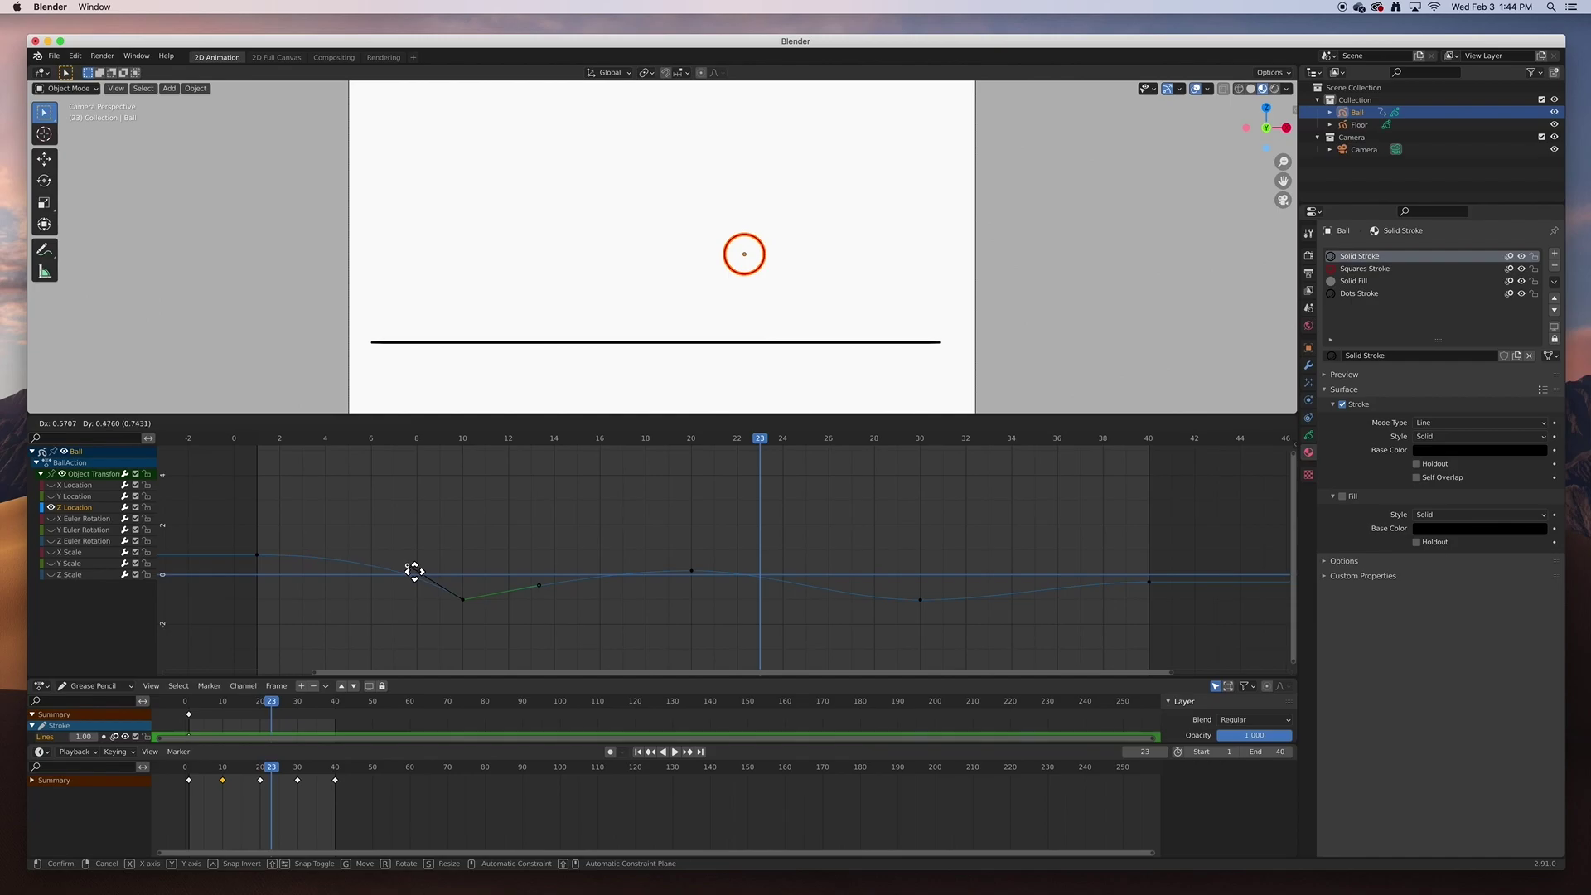
click(415, 571)
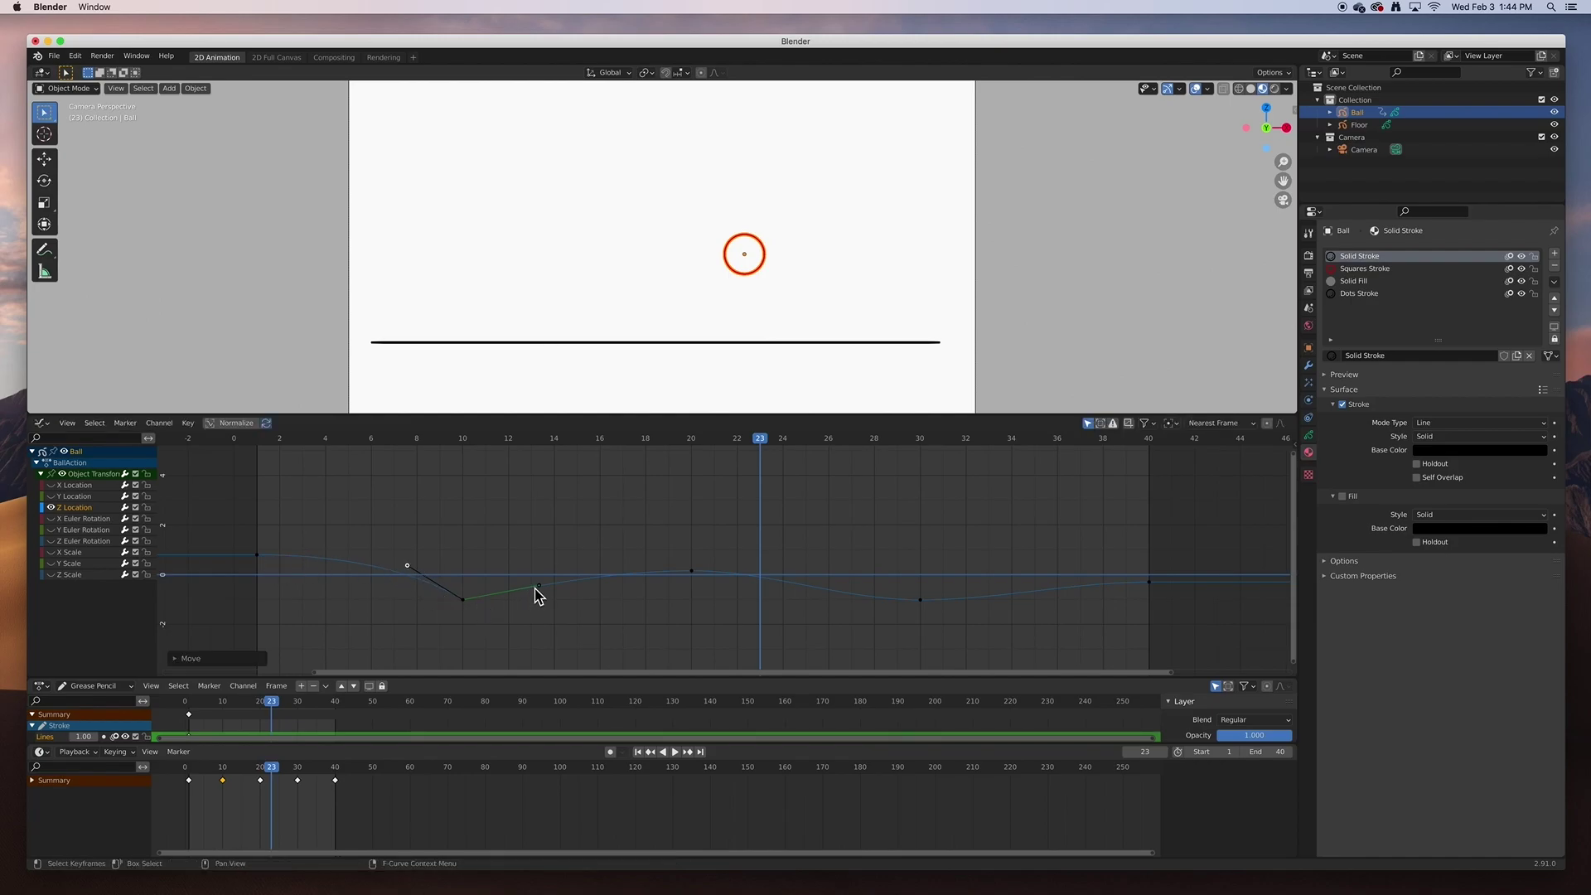
key(g)
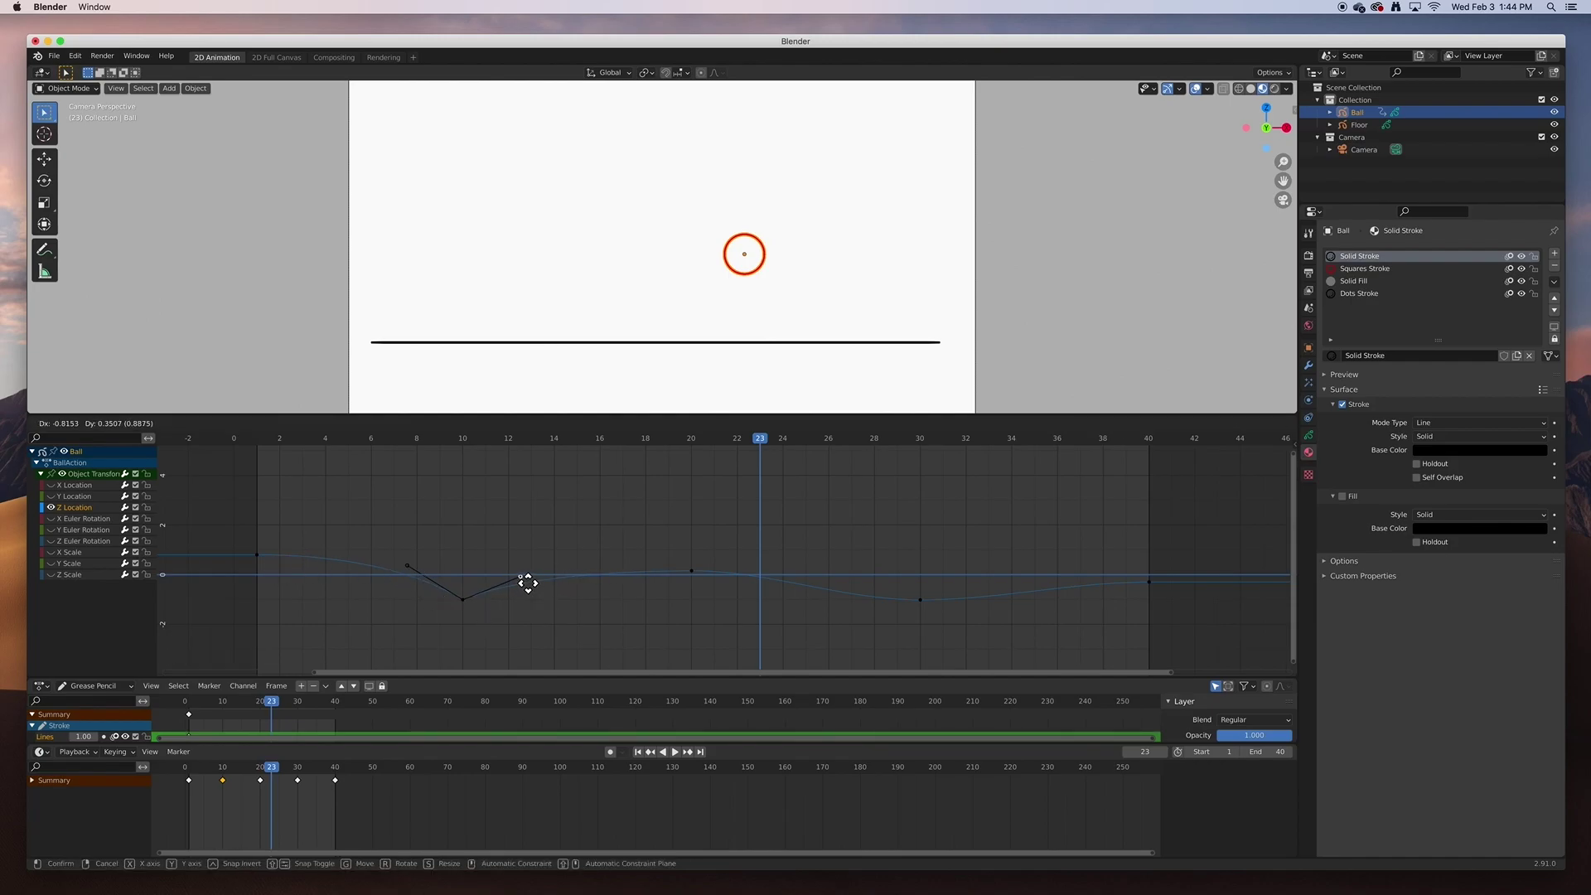
click(528, 583)
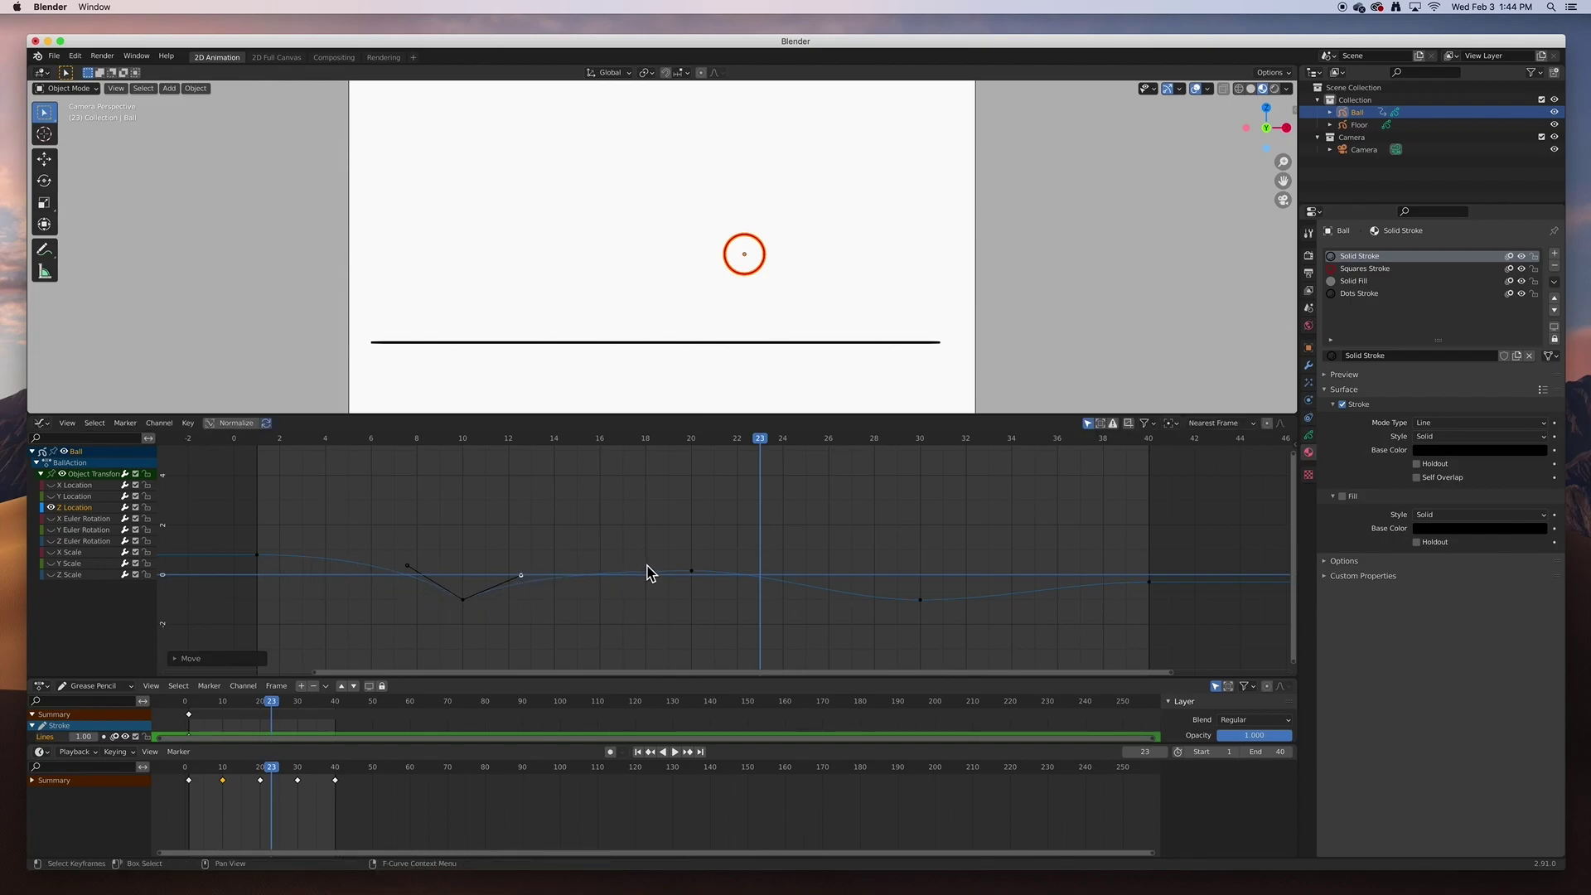
Step: Set the frame-30 bounce key's handle type to Free
click(921, 600)
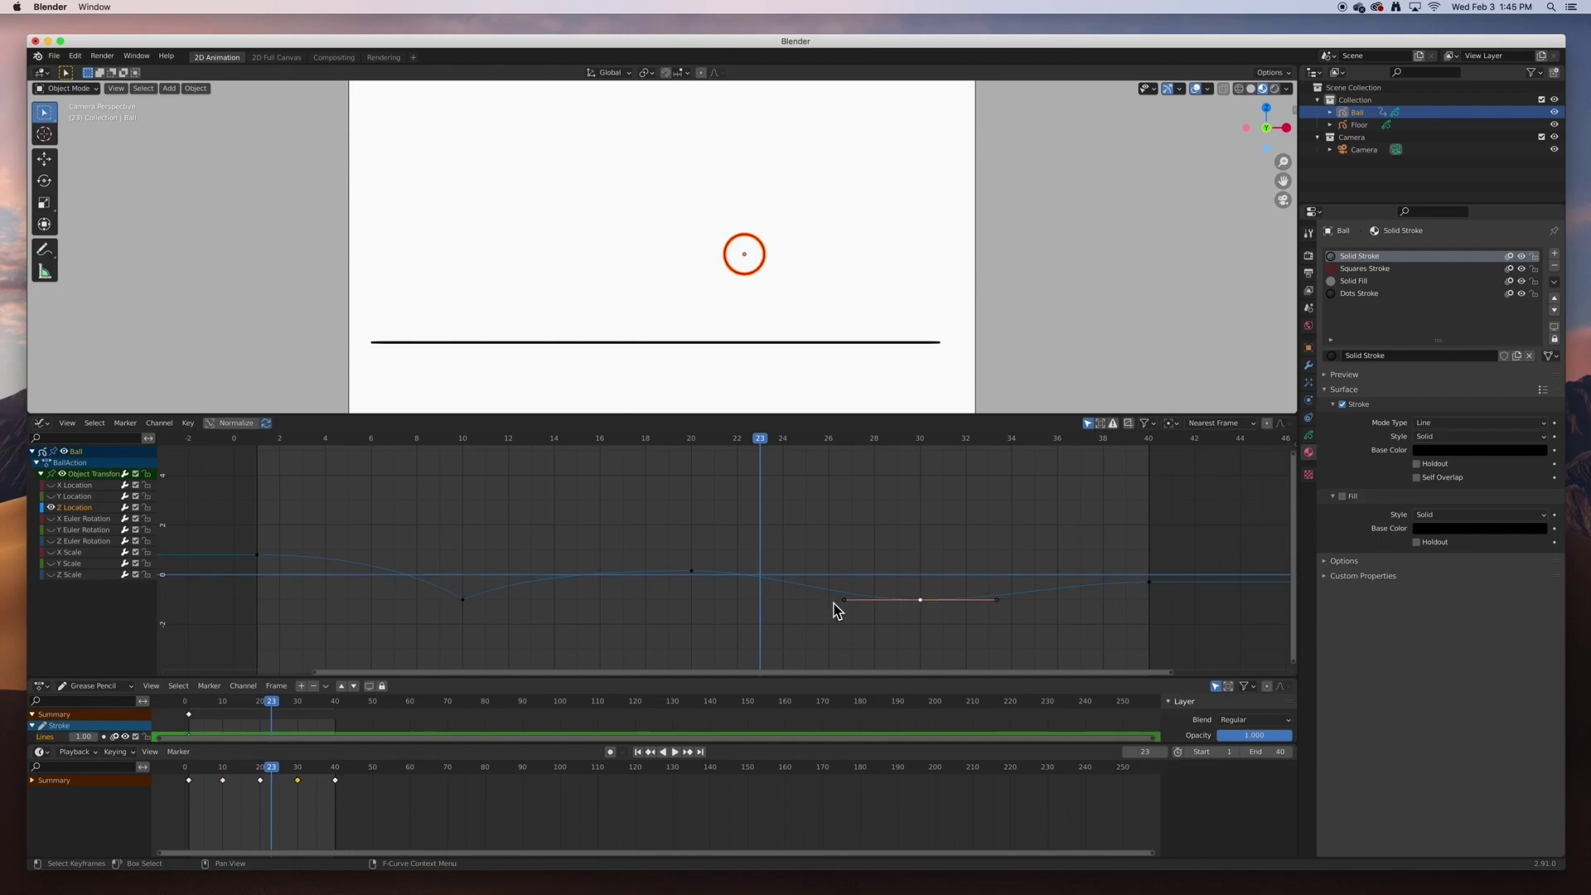
click(188, 423)
mouse_move(198, 485)
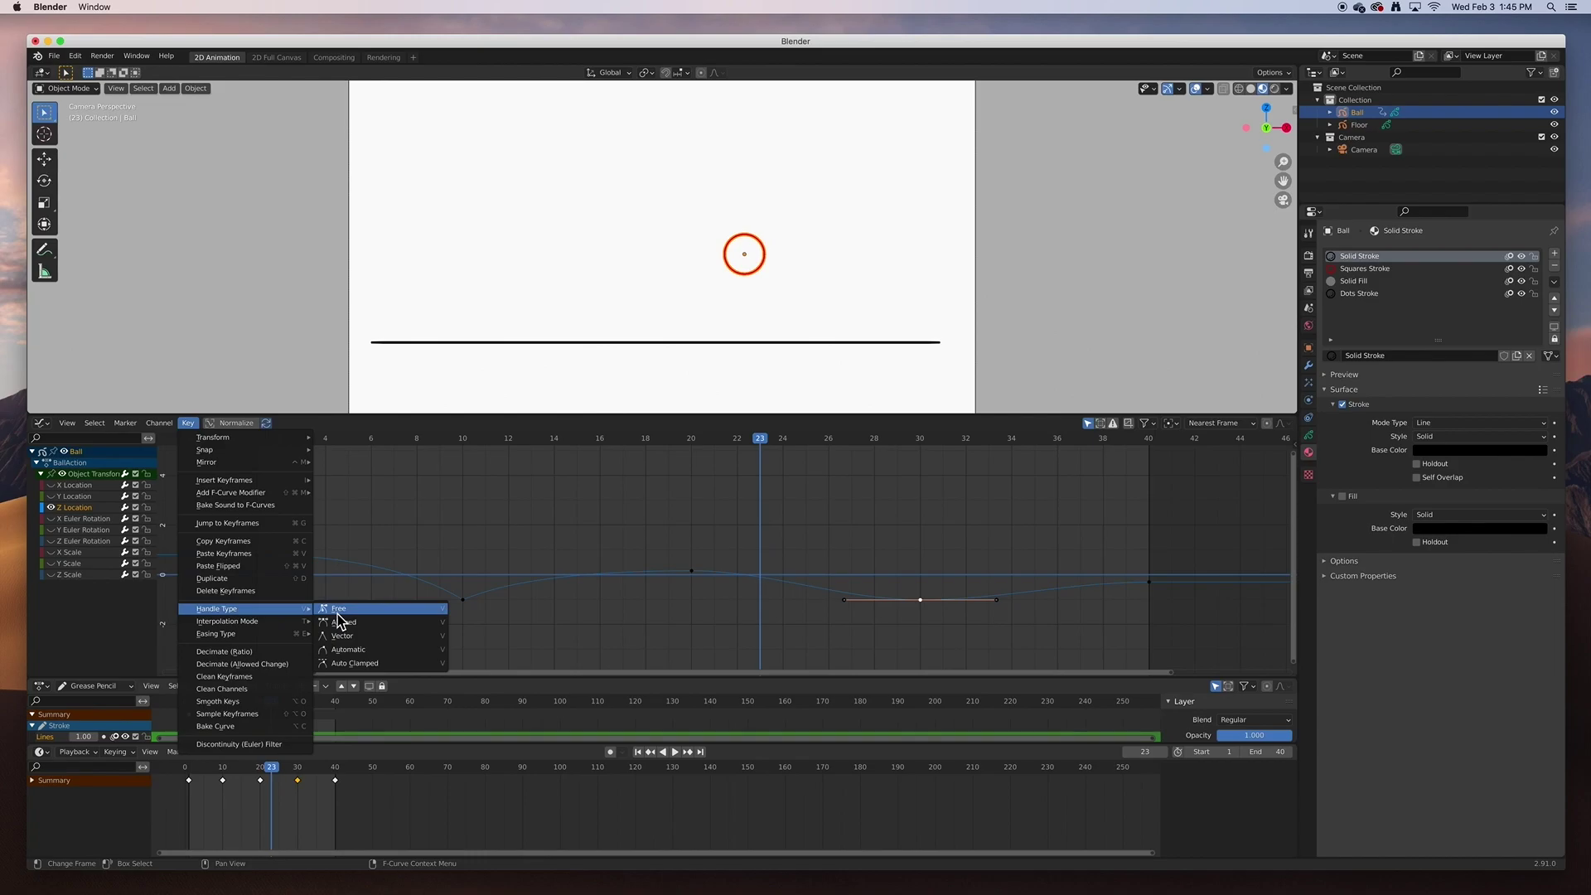
click(340, 610)
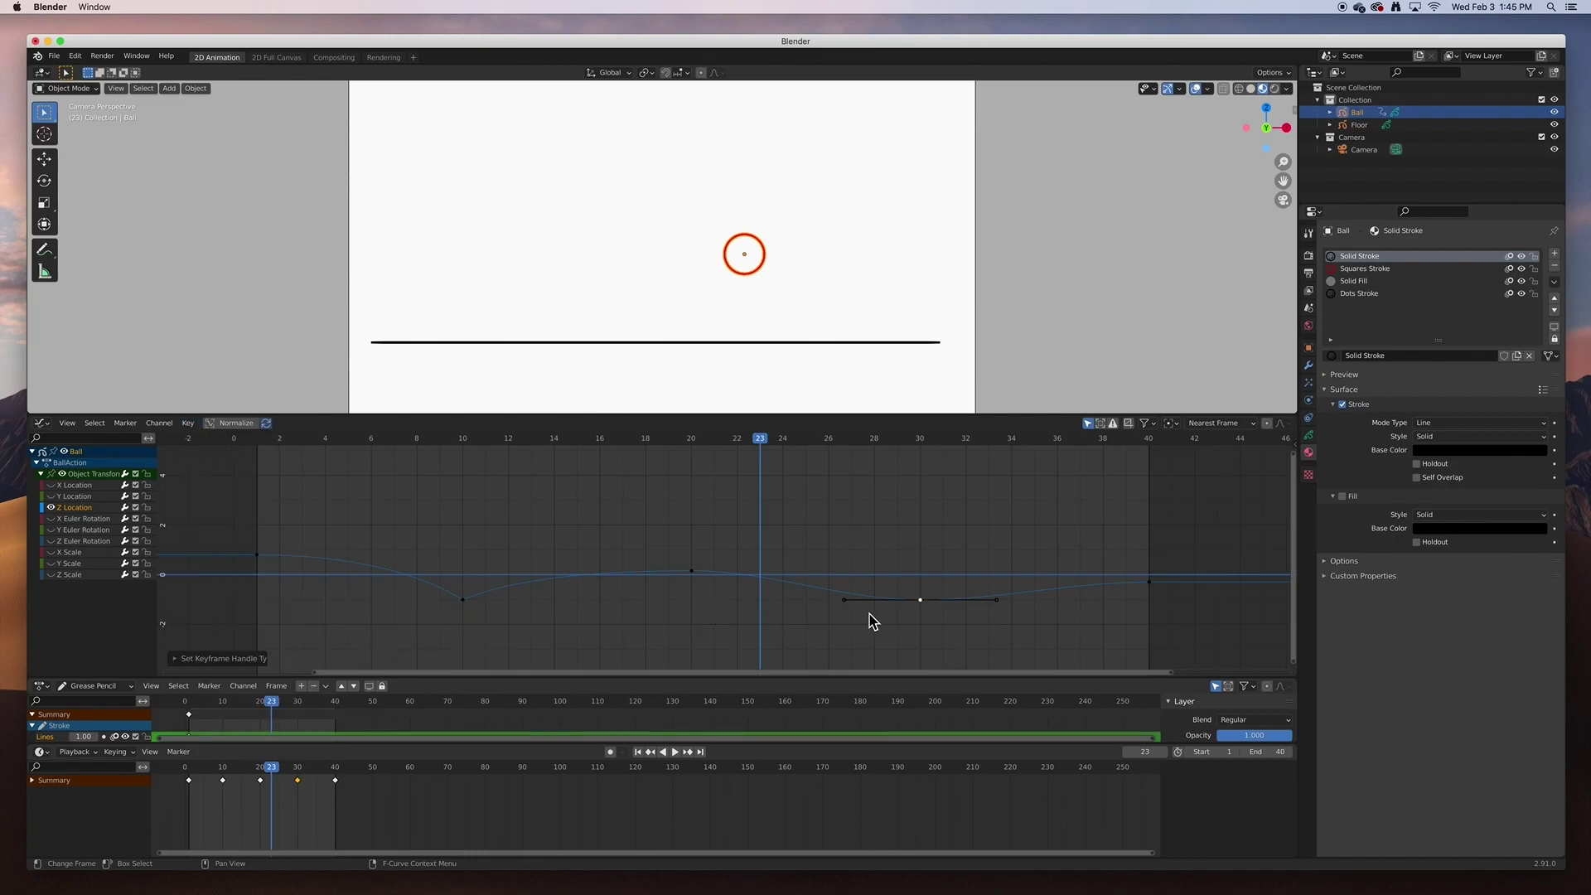
Step: Raise both frame-30 handles into a V and lift the frame-10 right handle
drag(846, 602, 859, 588)
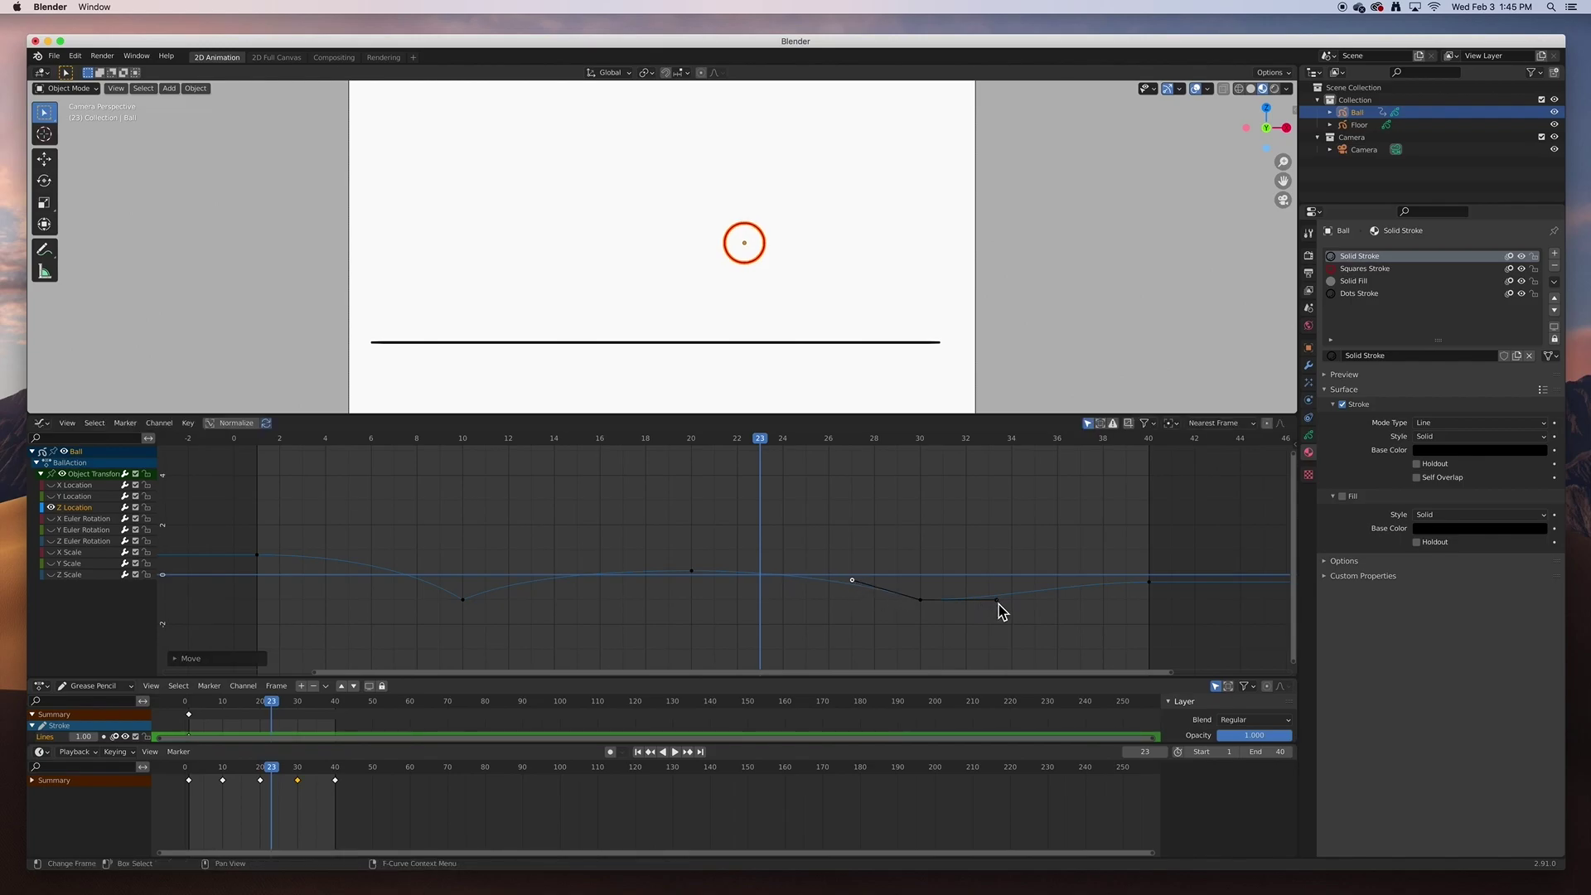
drag(998, 605, 995, 591)
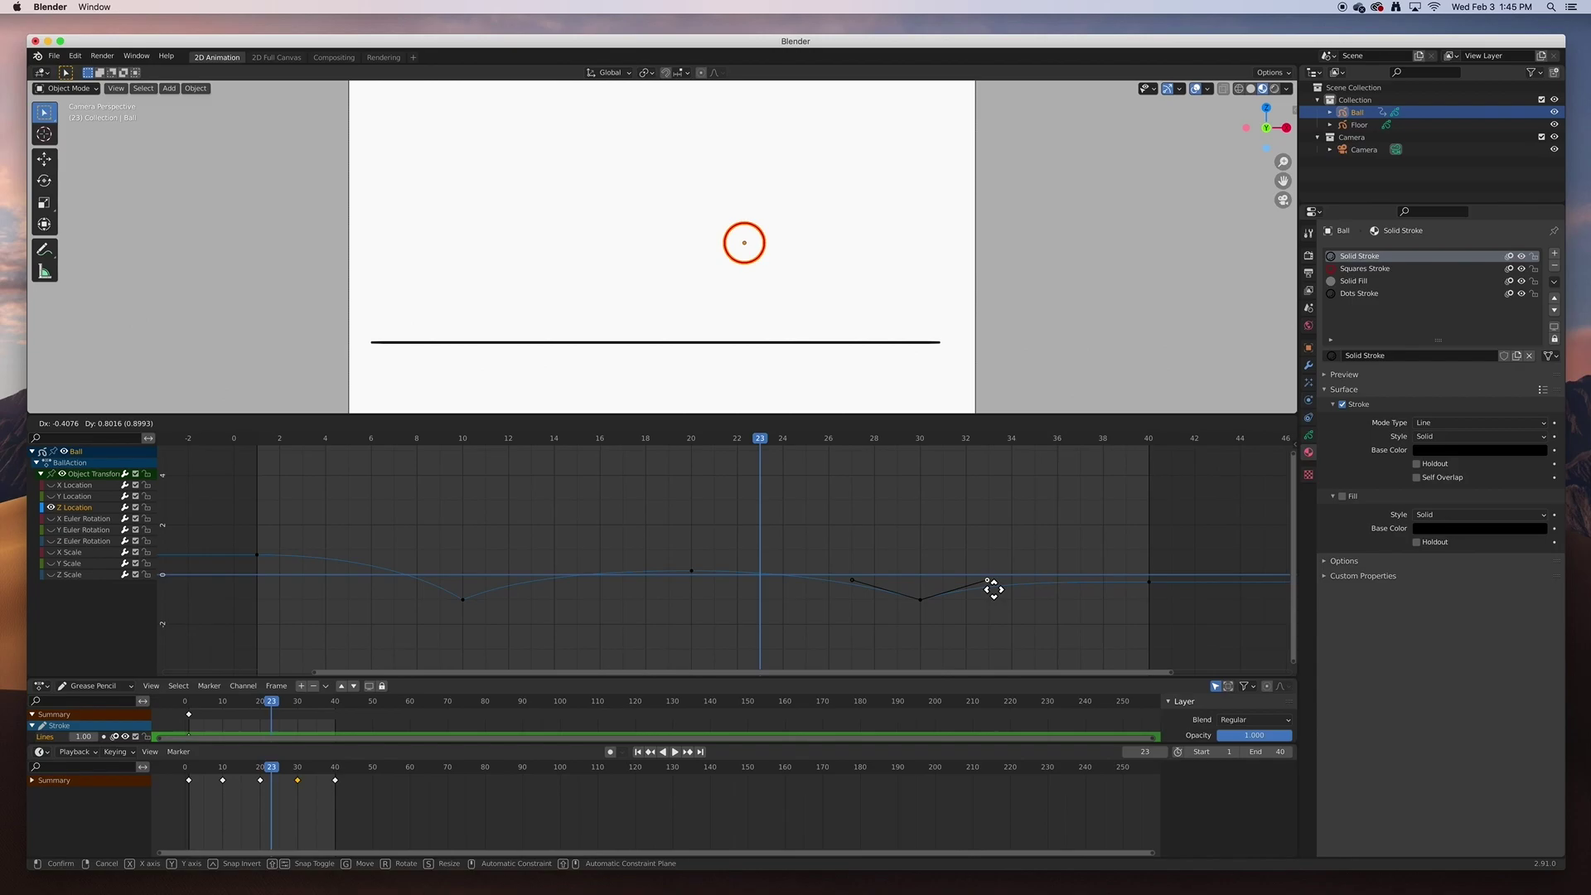
drag(995, 591, 995, 591)
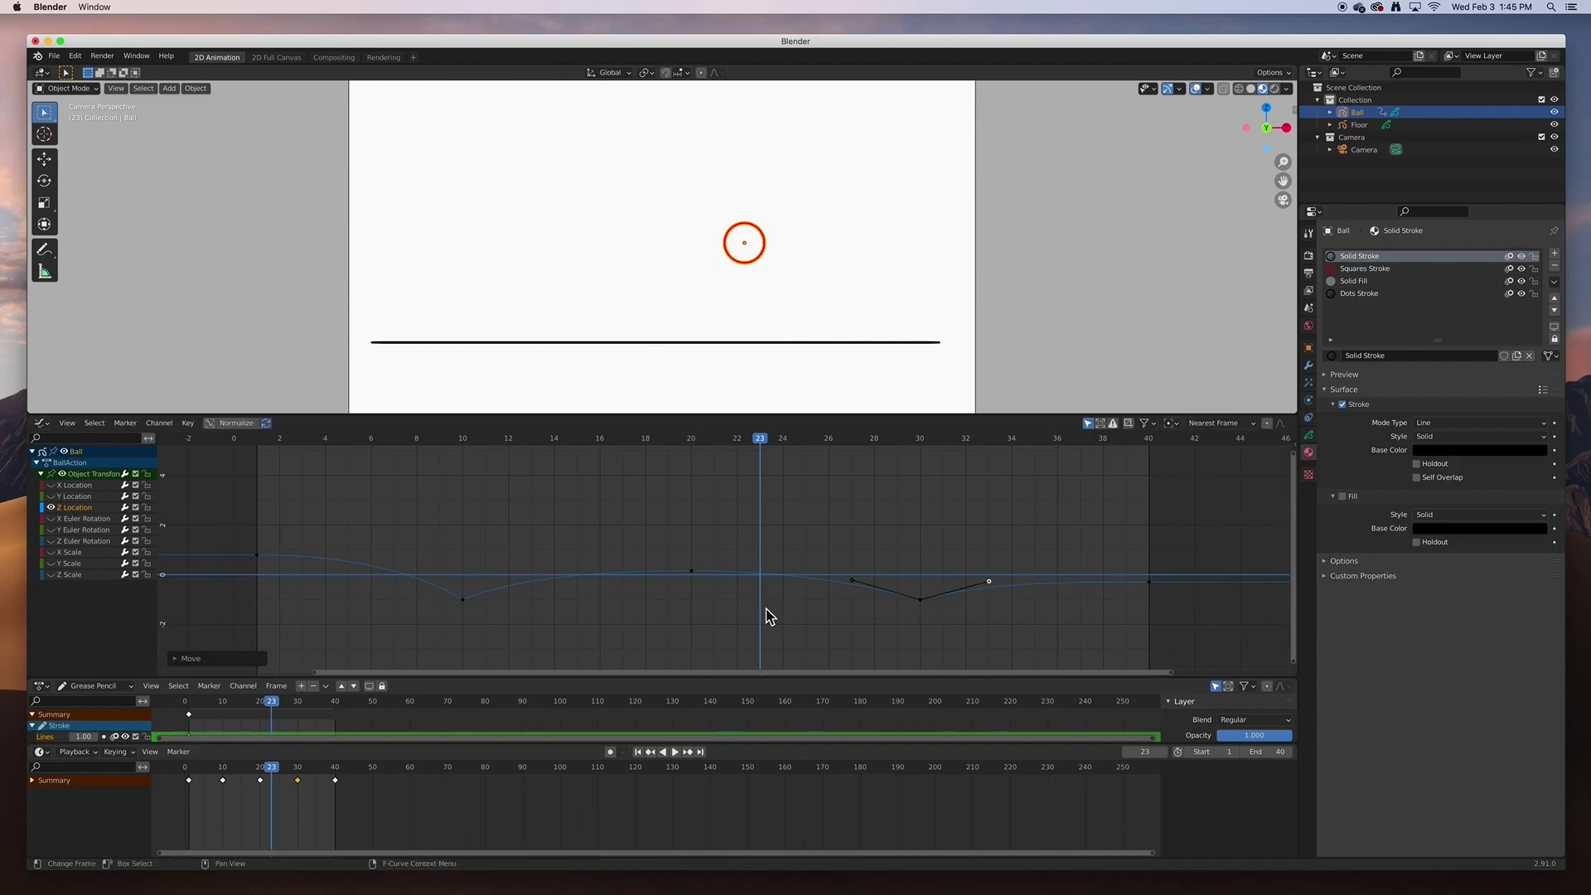
click(463, 600)
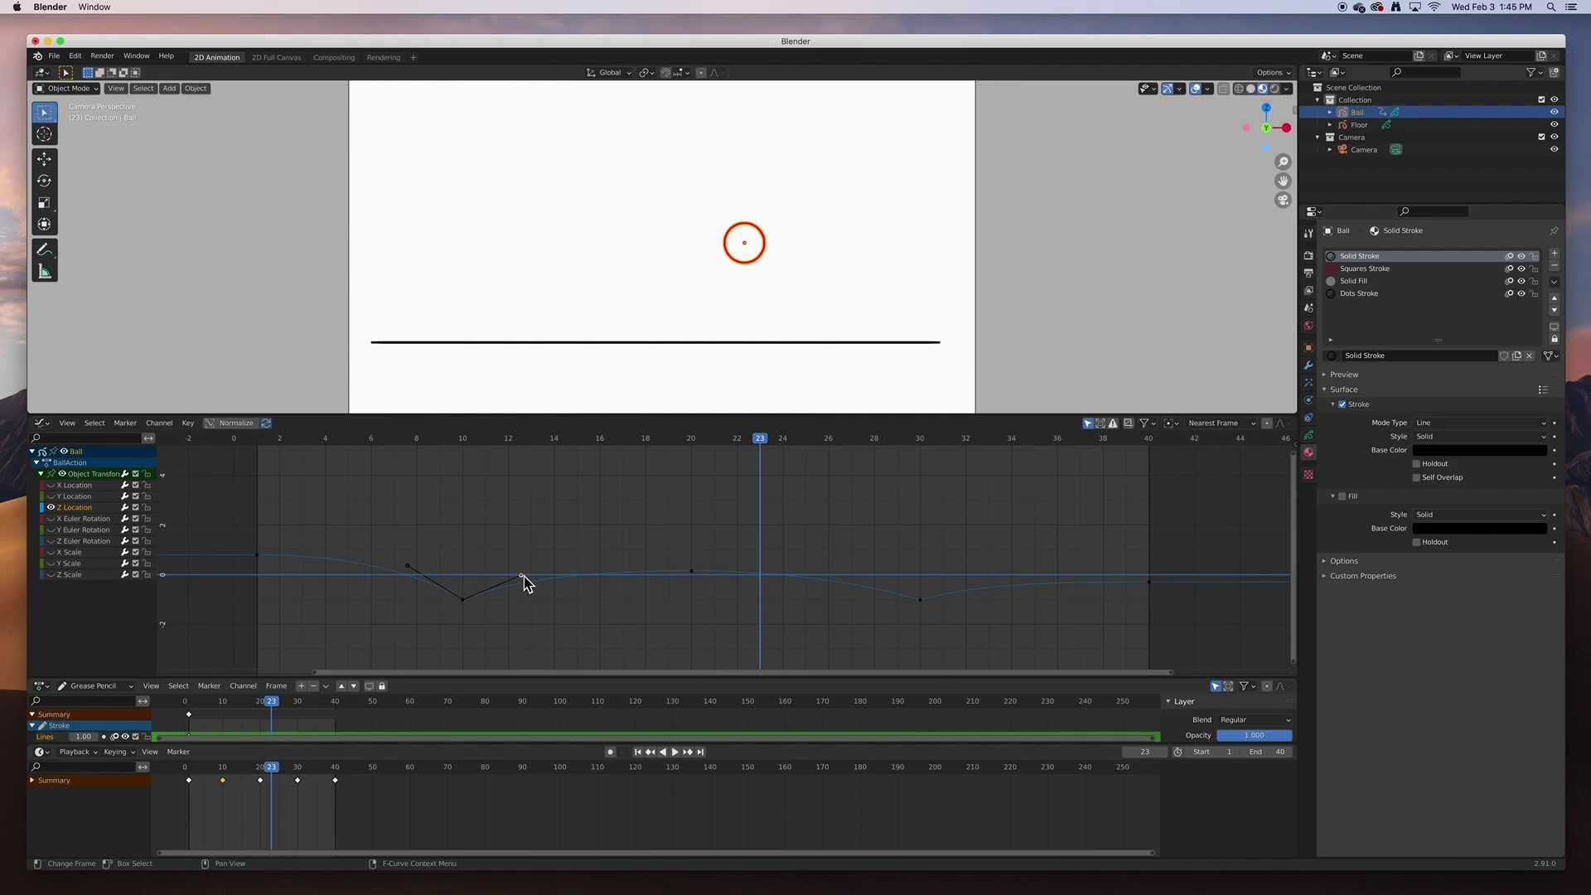
drag(523, 575, 528, 577)
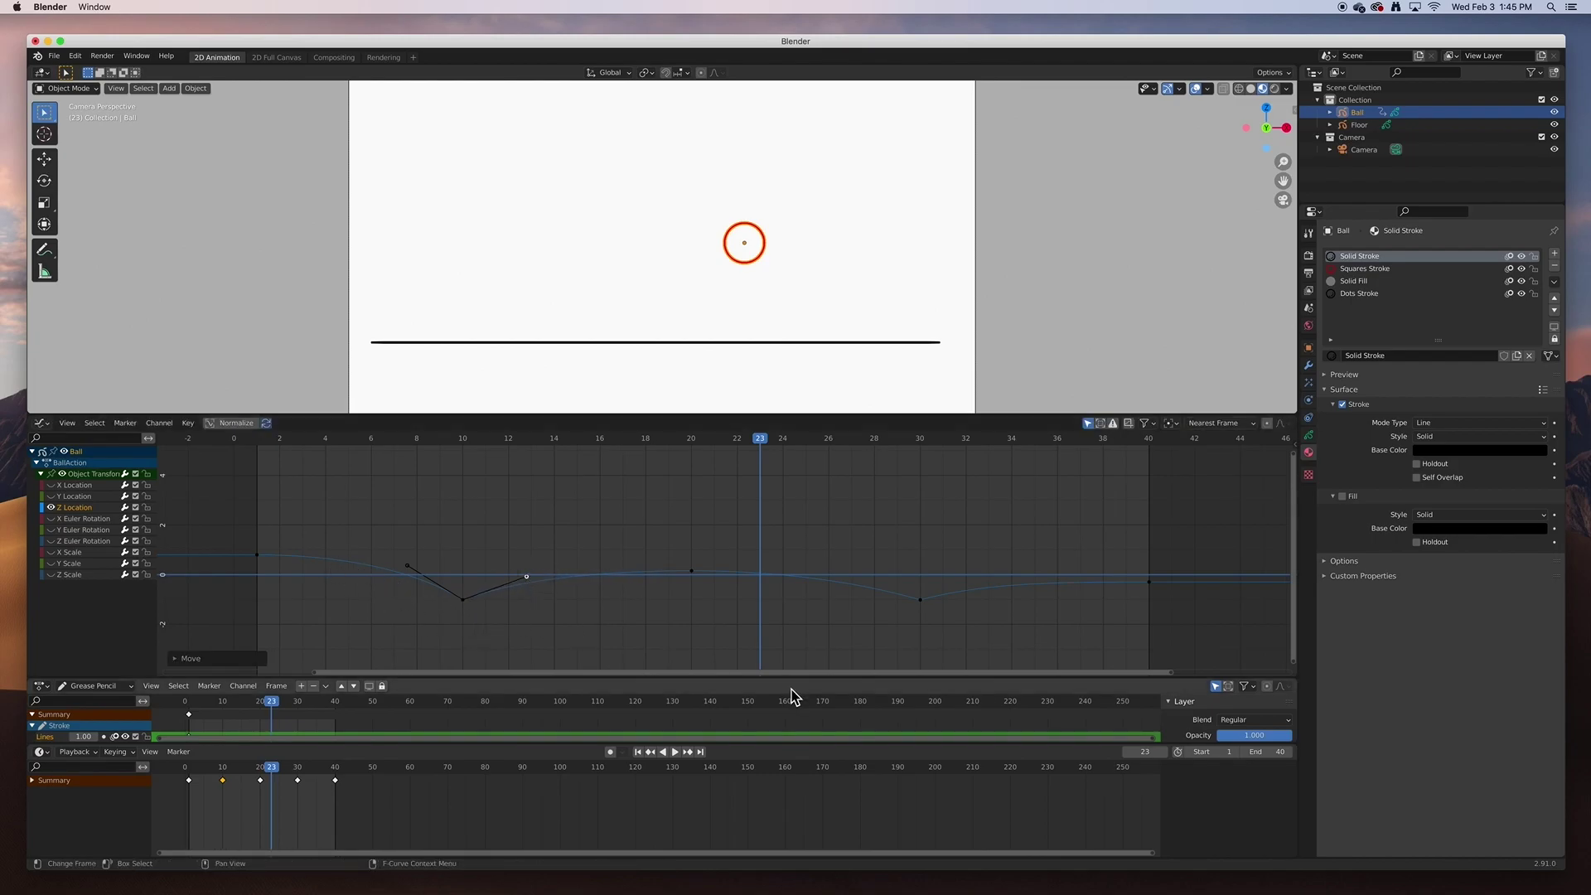
Step: Play the bounce, then raise the ball's frame-0 Z Location key higher
click(675, 751)
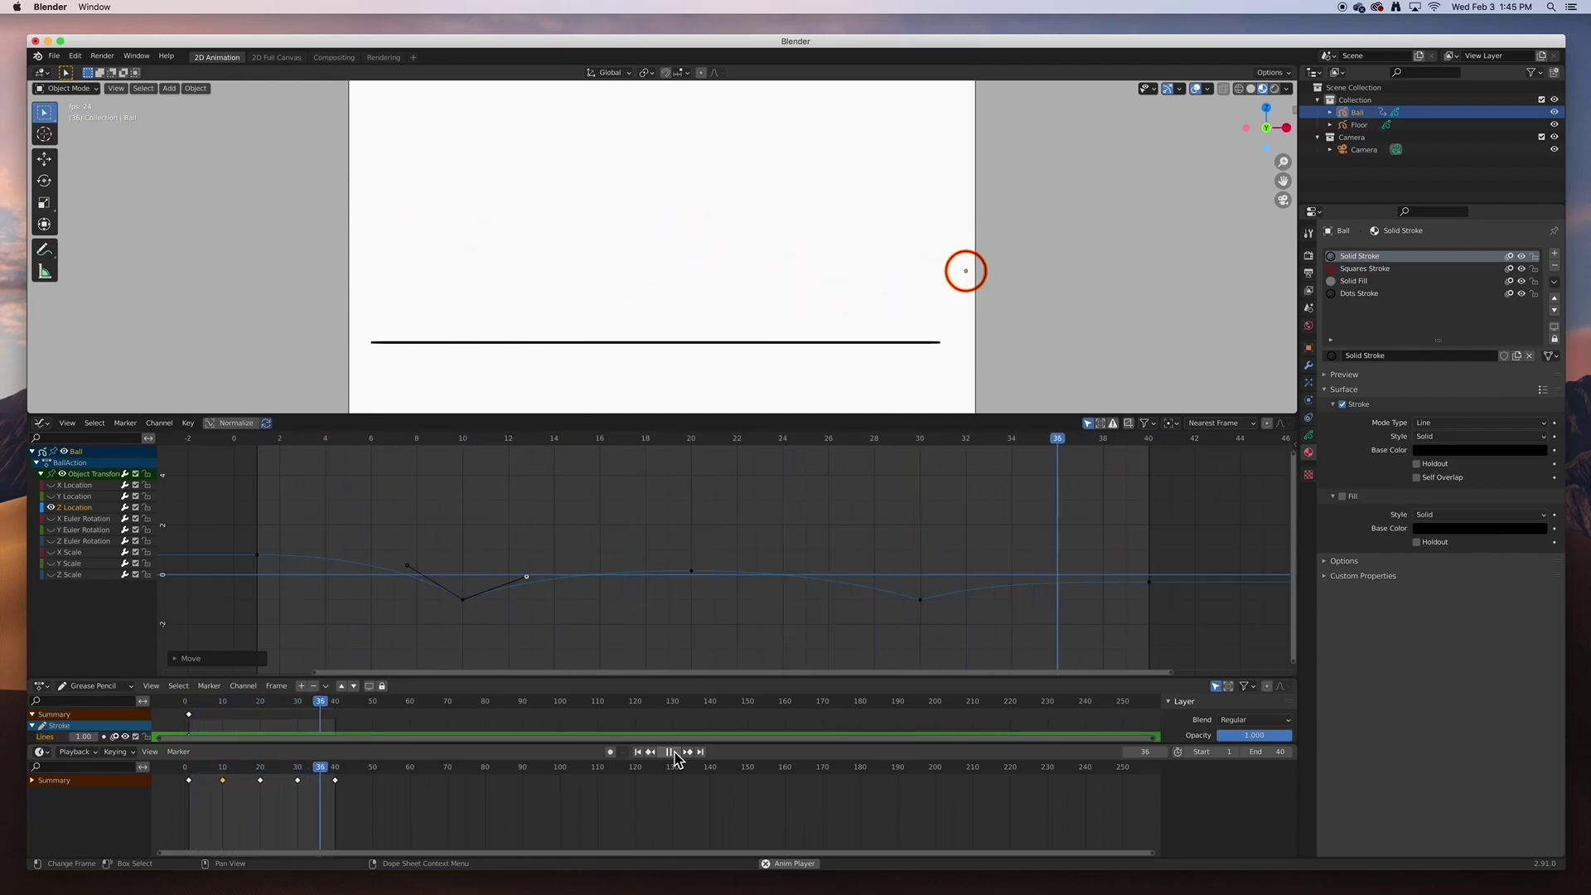
click(257, 554)
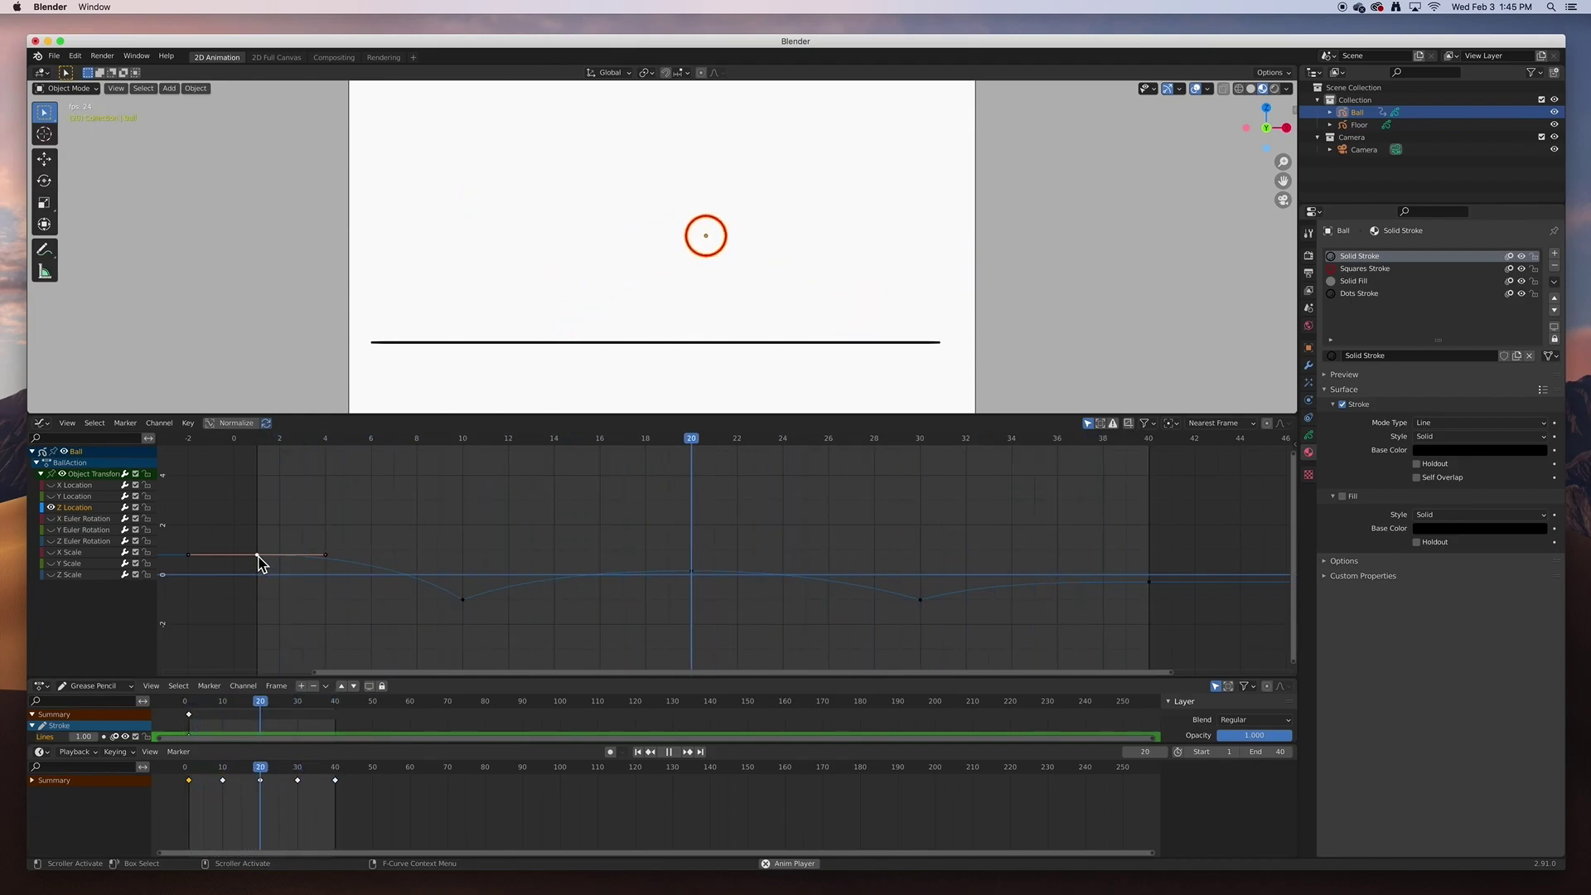
mouse_move(258, 557)
mouse_down()
mouse_move(262, 474)
mouse_move(263, 653)
mouse_move(277, 504)
mouse_move(258, 539)
mouse_up()
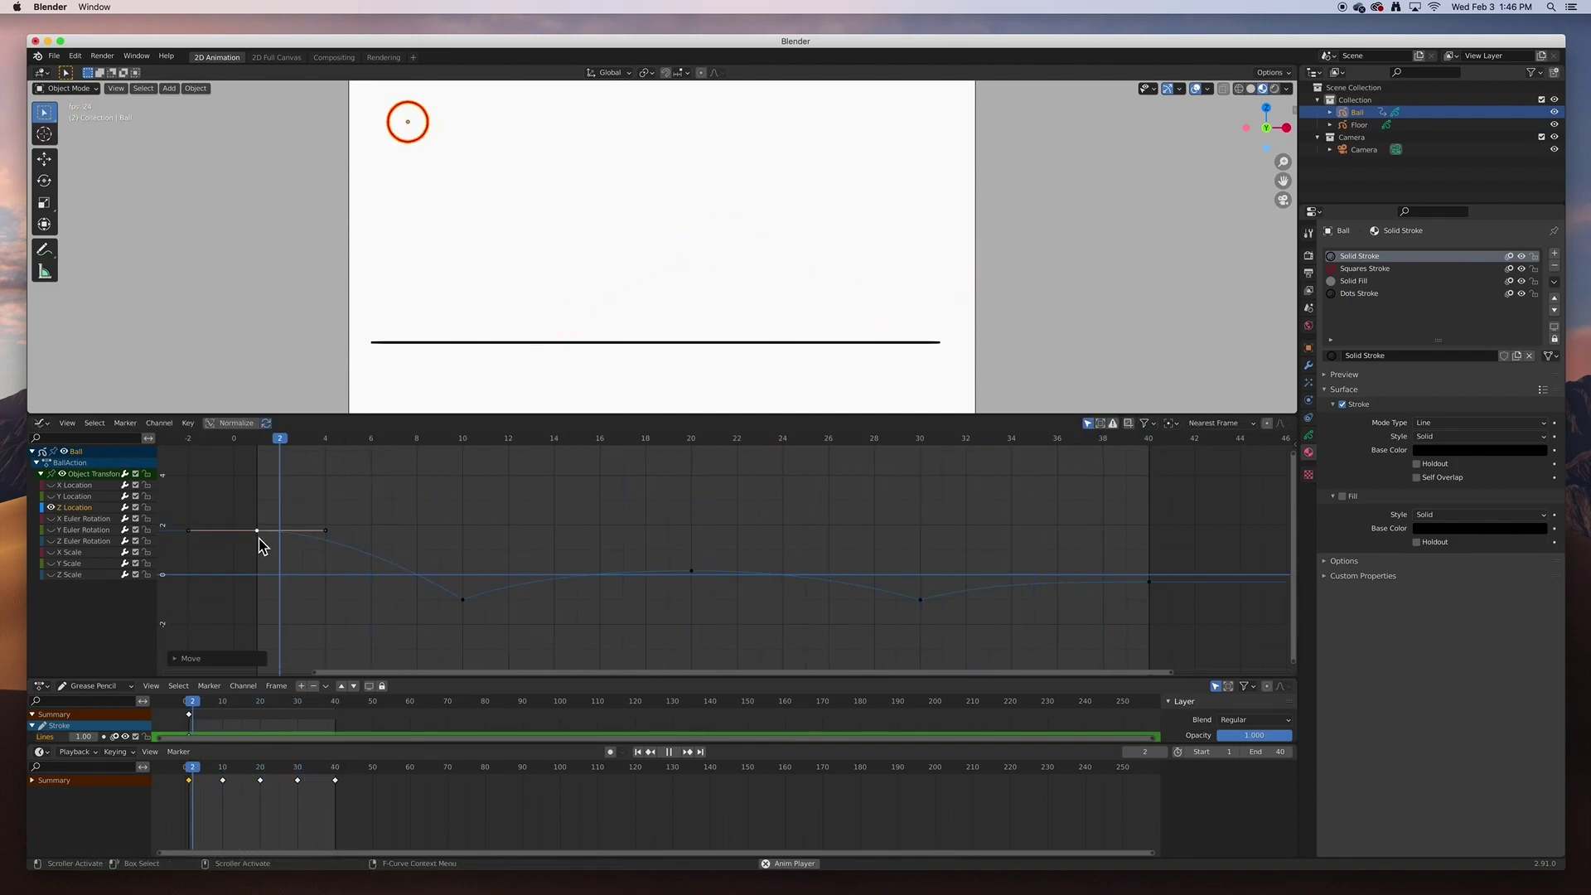
Step: Pull up the left handles of the frame-10 and frame-30 bounce keys
click(462, 598)
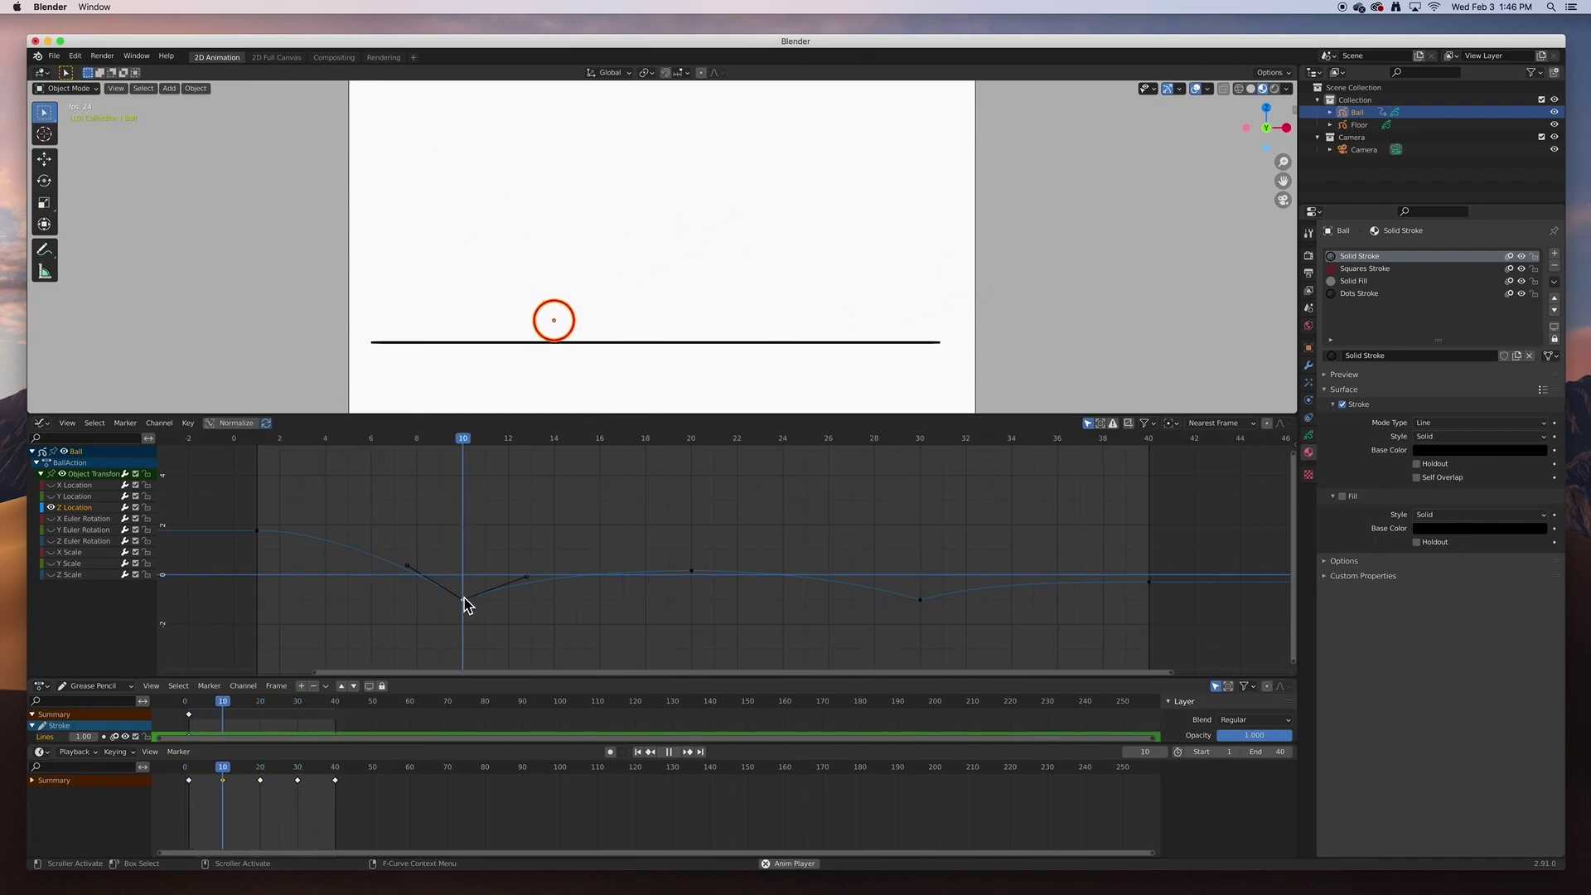
drag(409, 569, 492, 560)
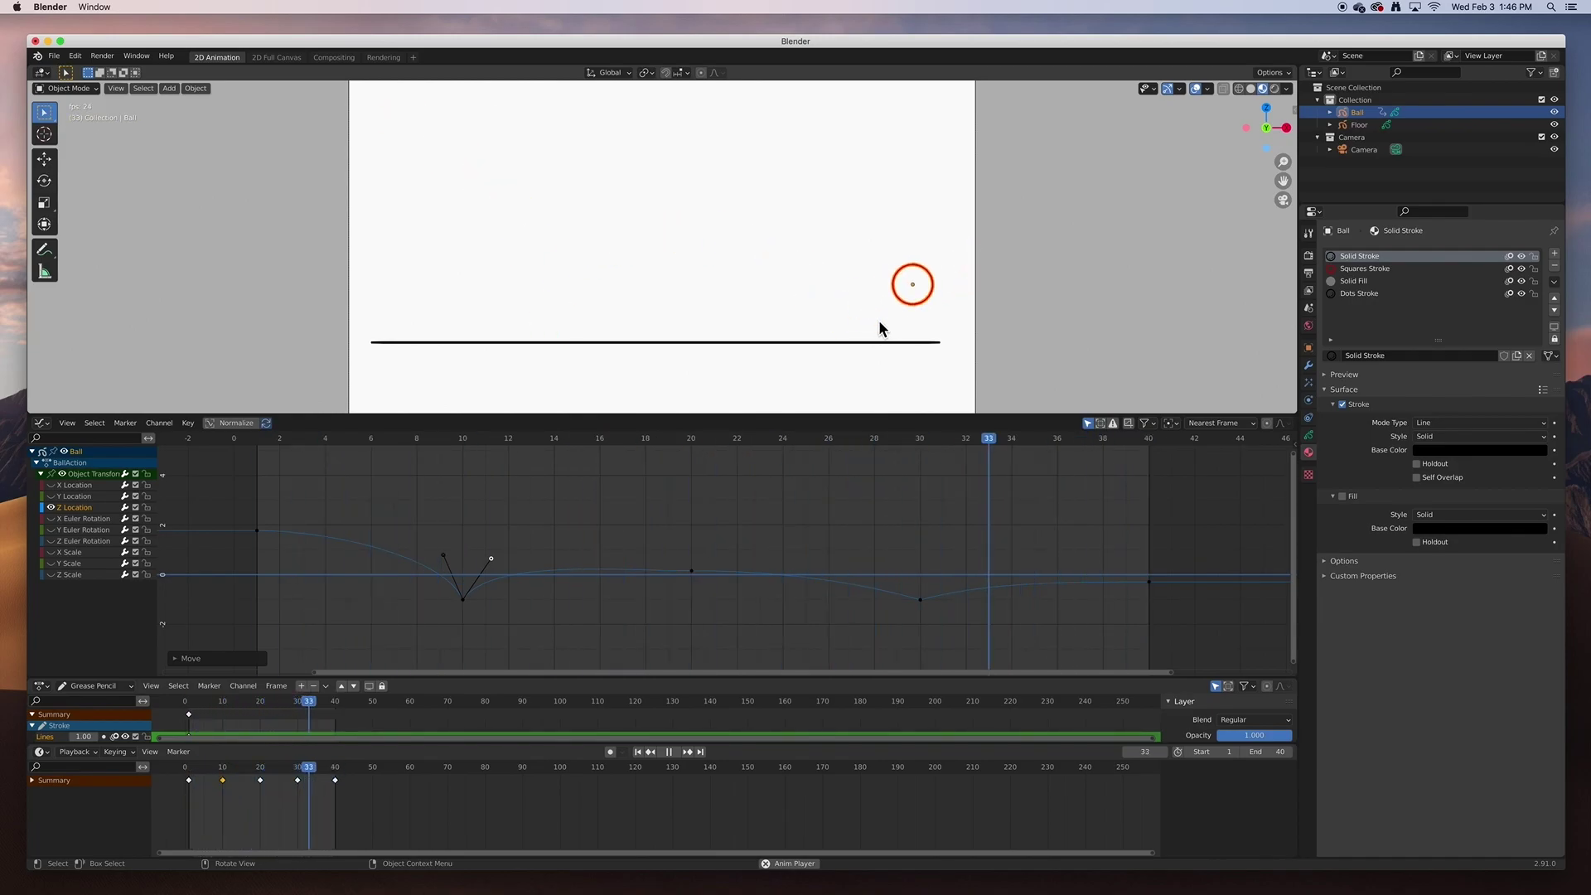
click(921, 601)
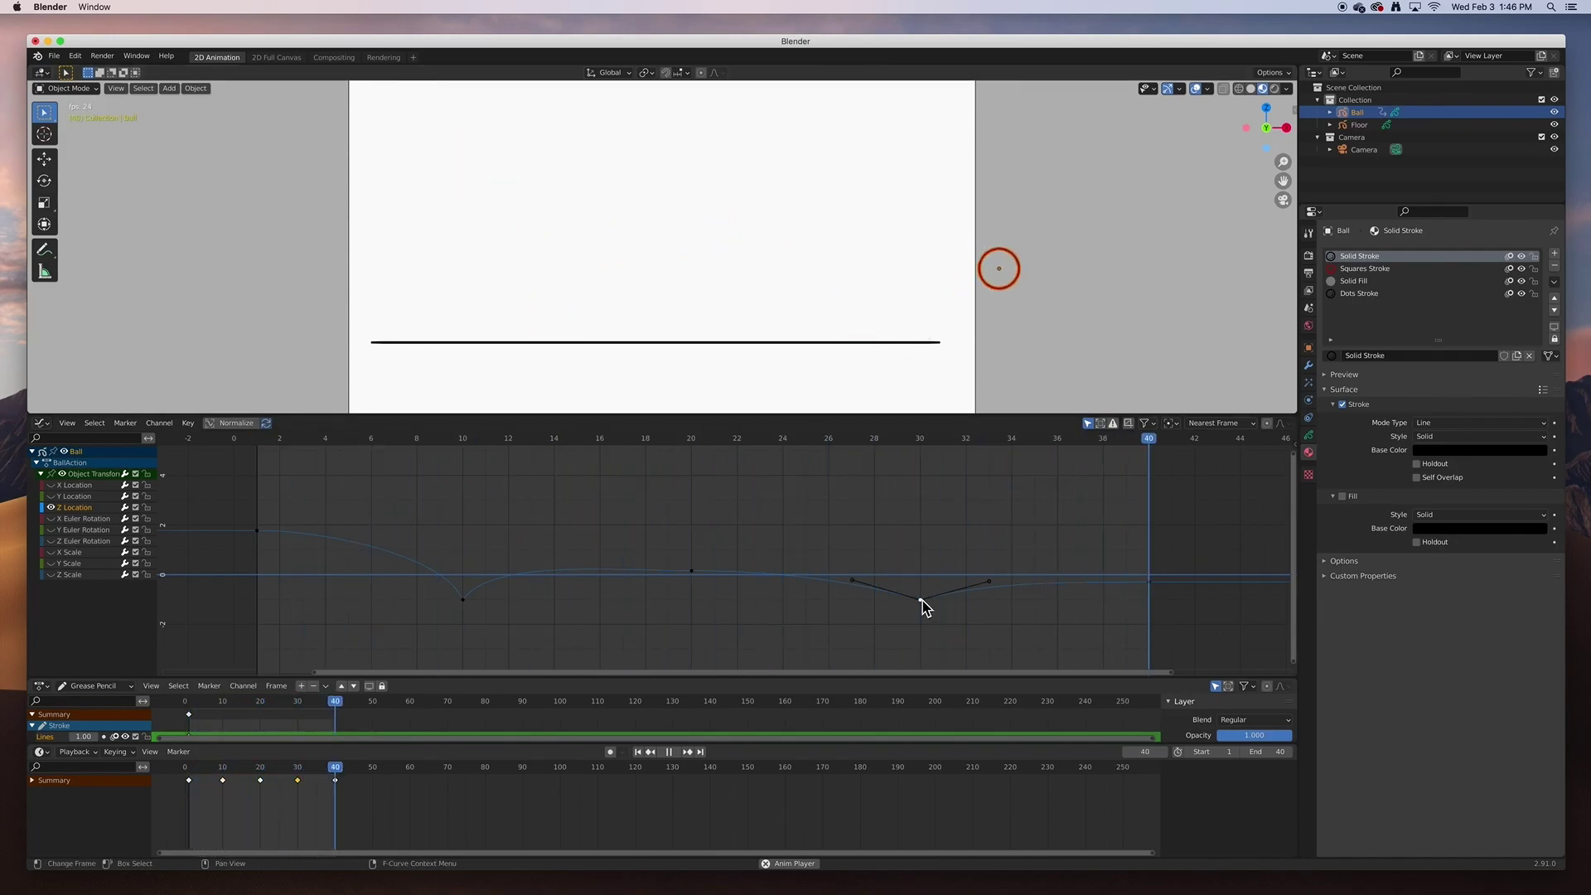
drag(853, 586, 856, 575)
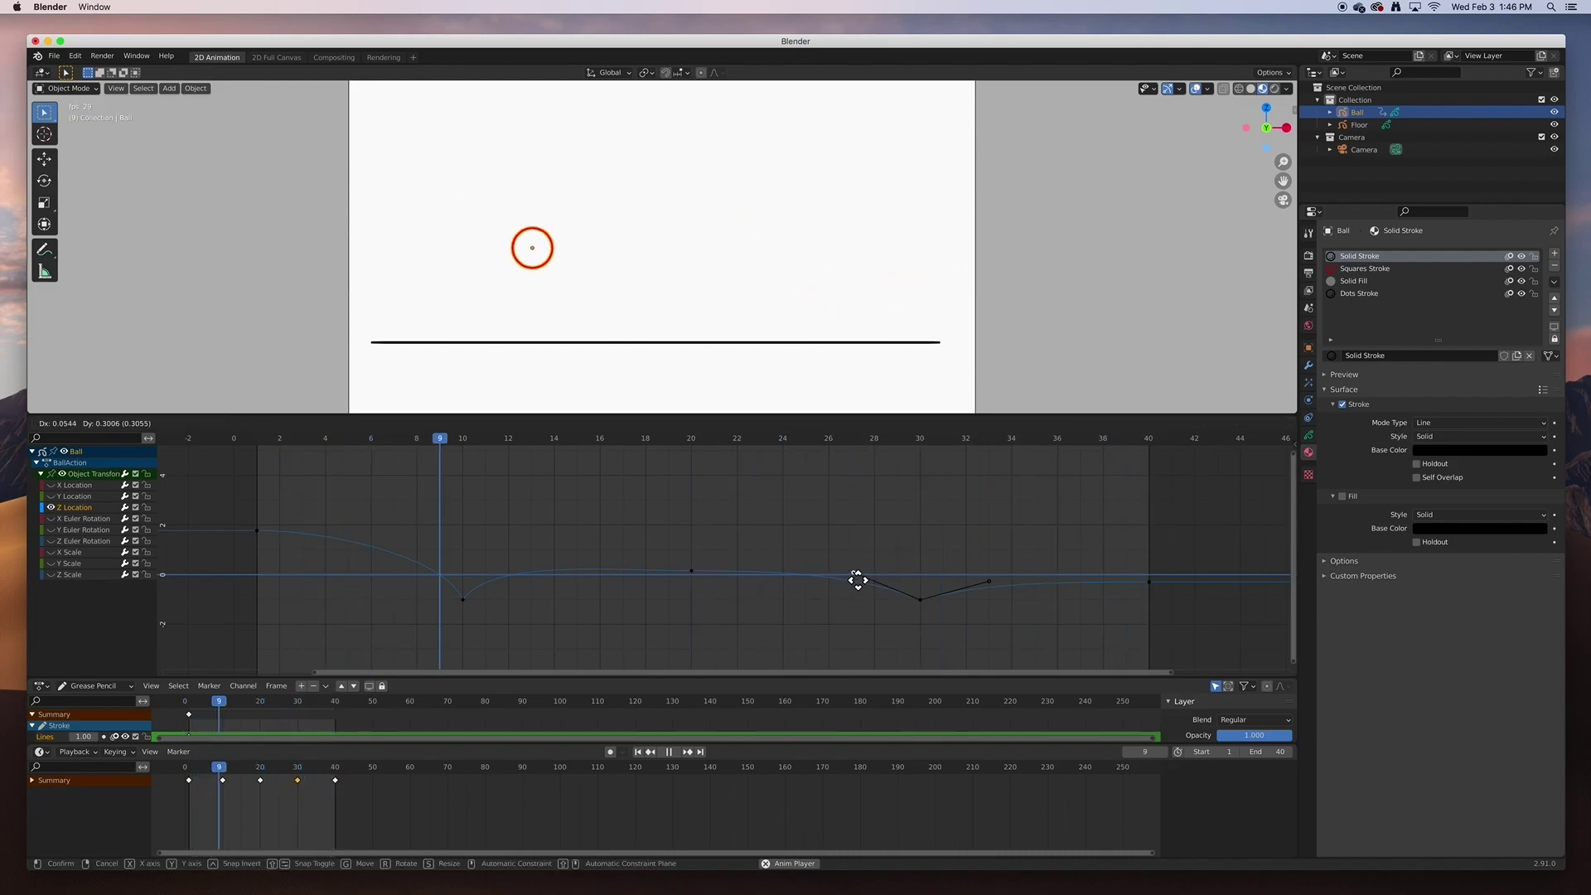
Step: Lift the frame-20 peak and re-angle both frame-30 handles into a sharp V
drag(693, 576, 760, 557)
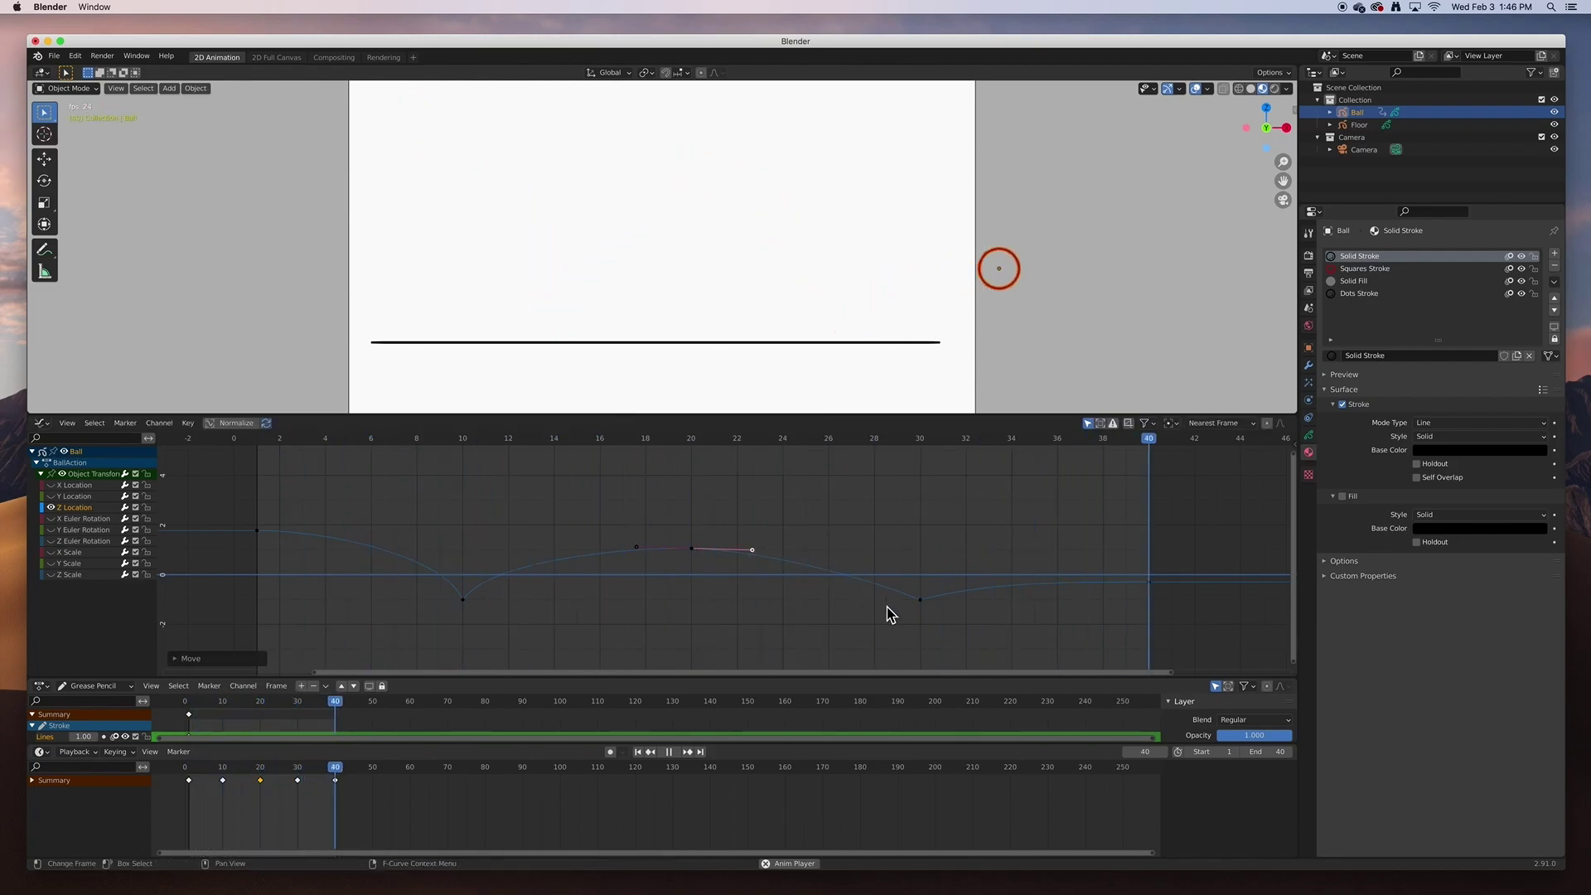
click(921, 600)
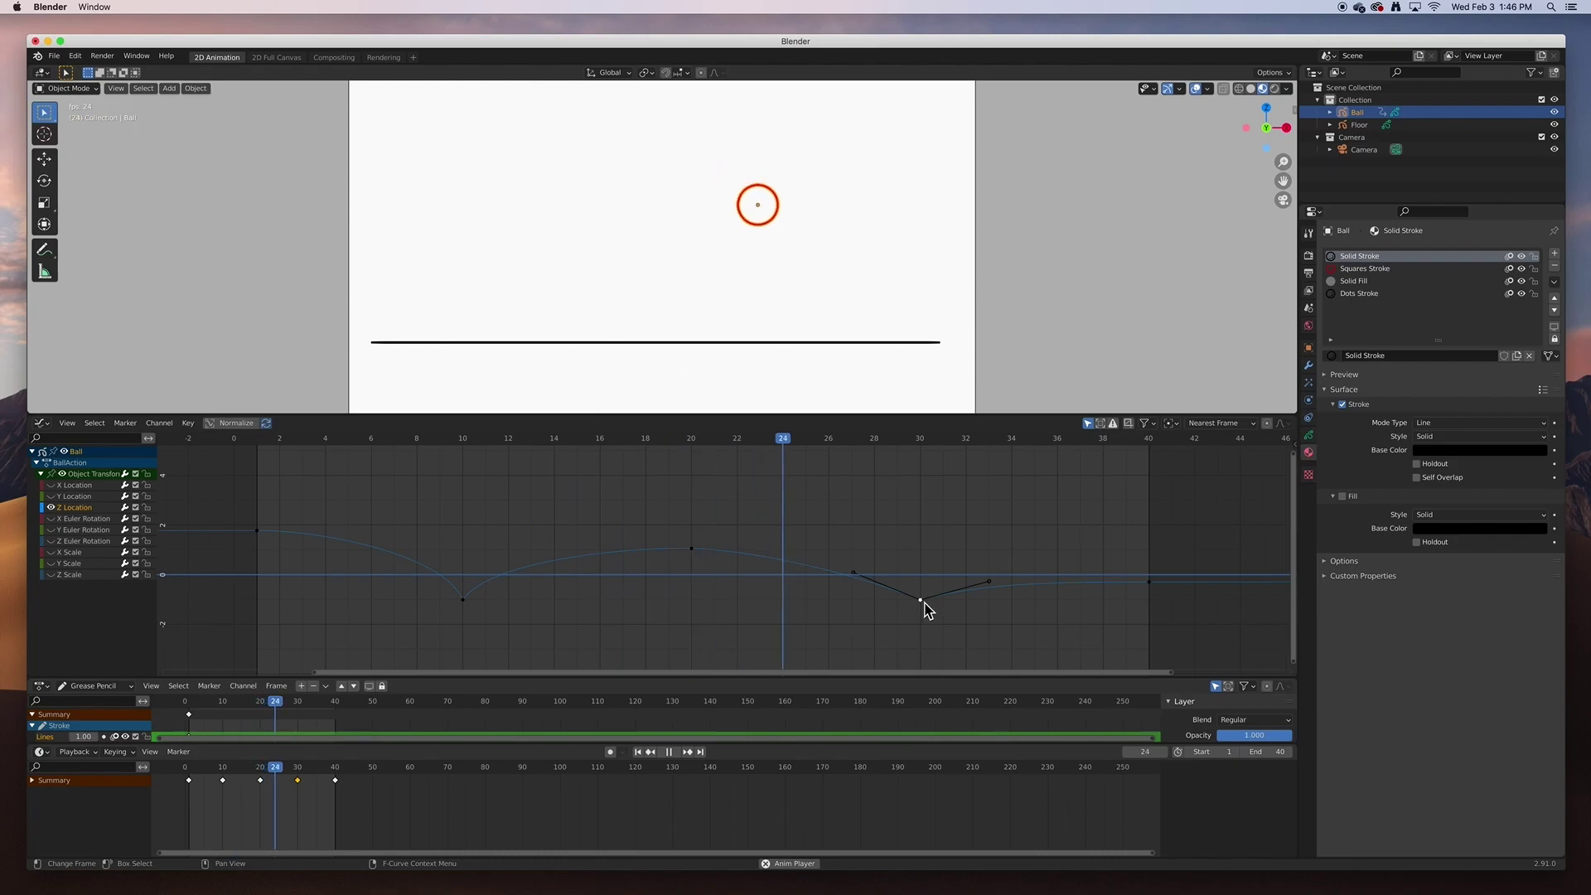
click(855, 574)
click(876, 569)
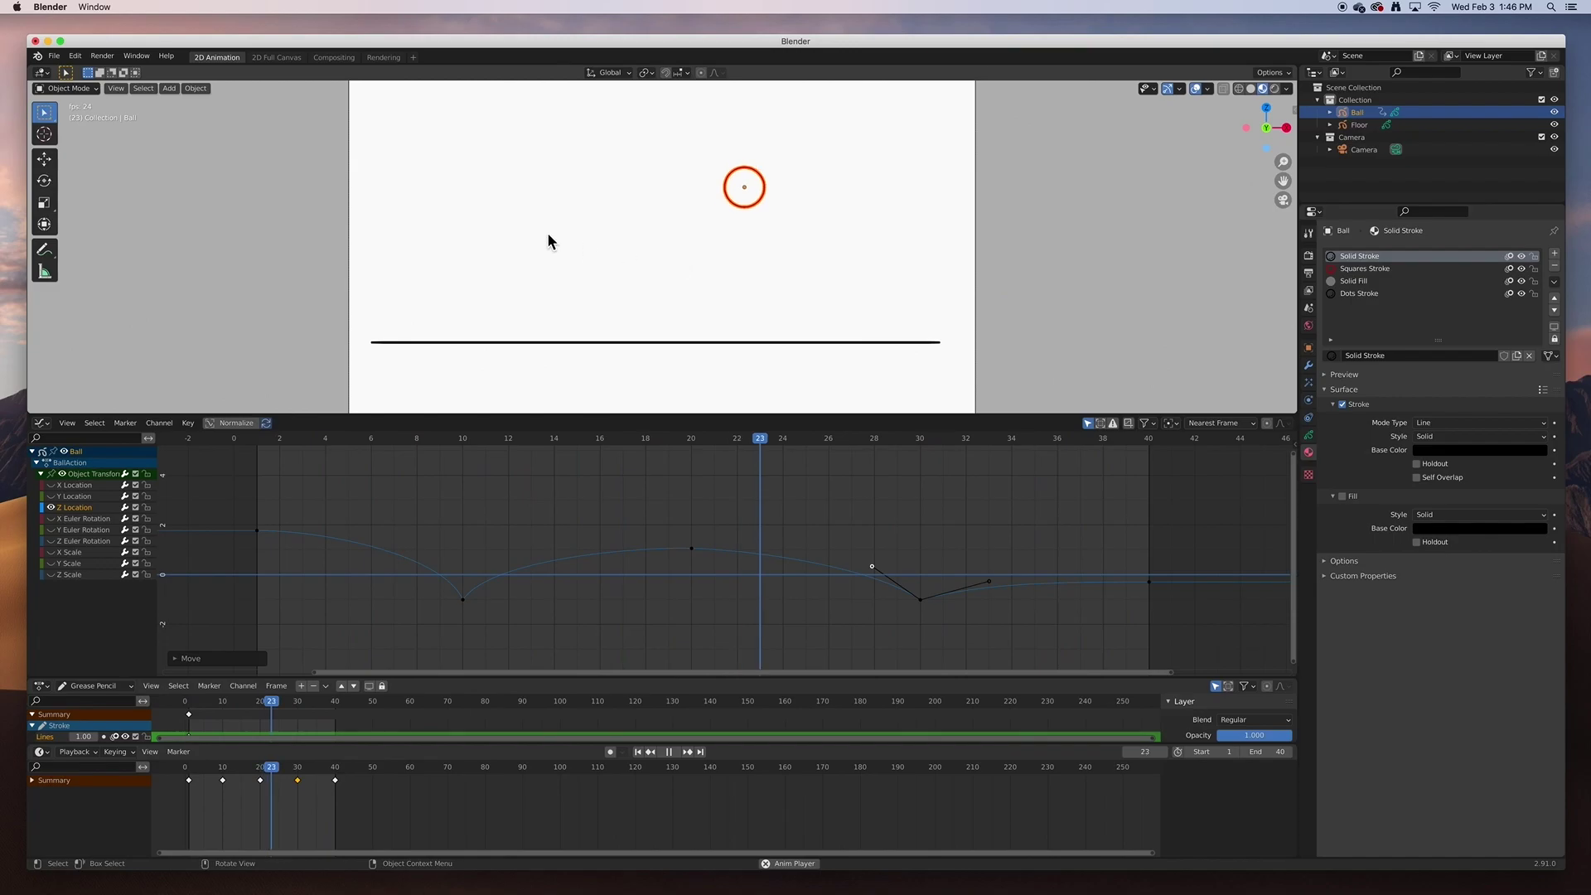
drag(993, 581, 1076, 560)
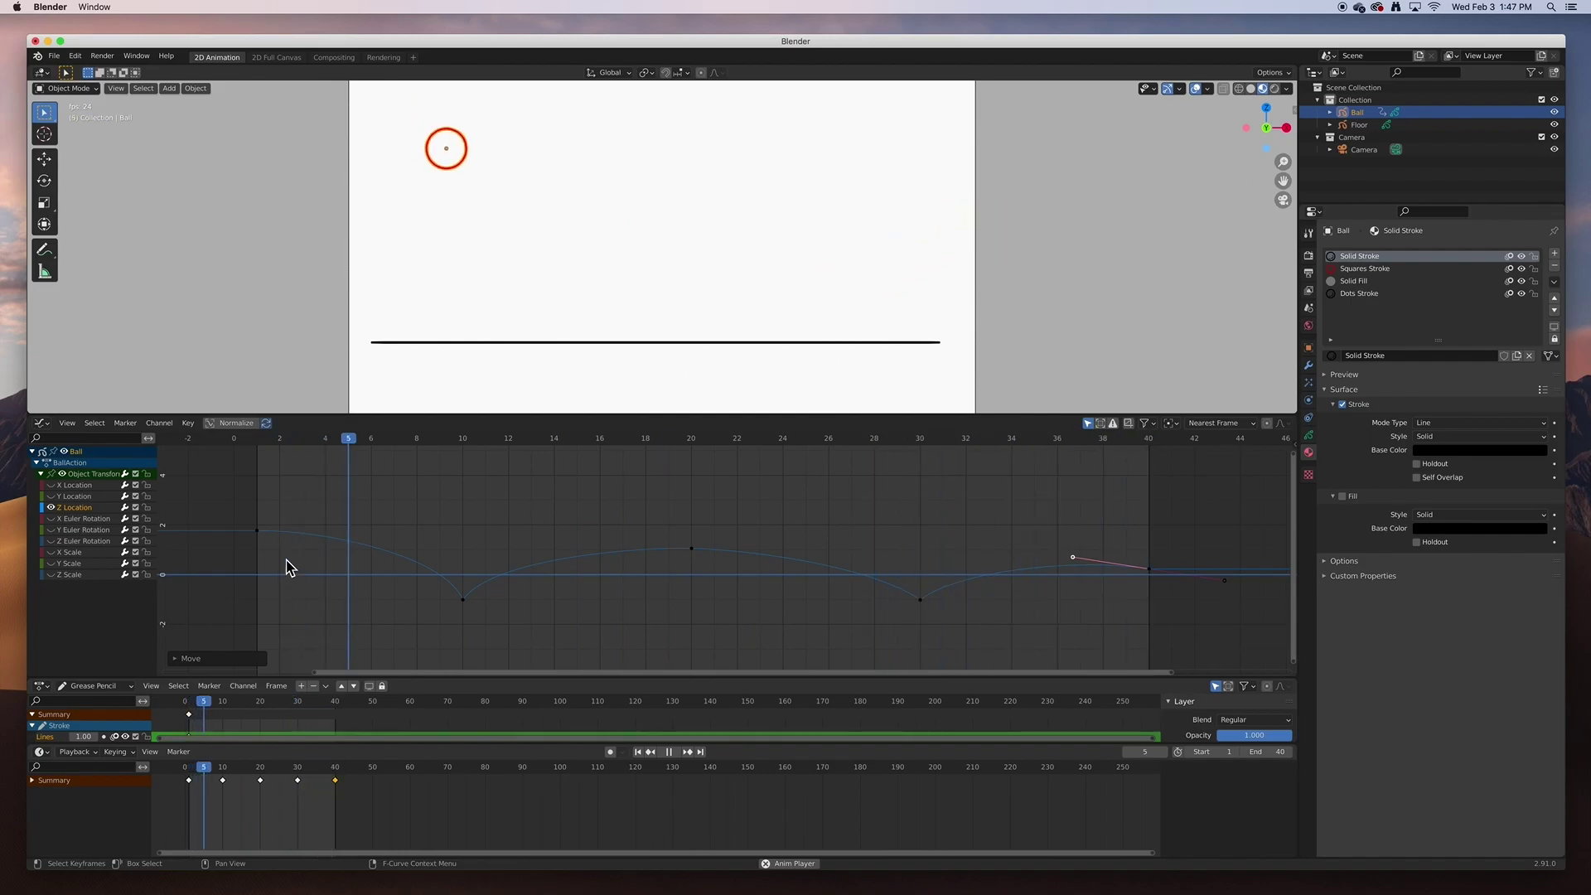
Step: Show the X Location curve and hide Z Location in the Graph Editor
click(72, 487)
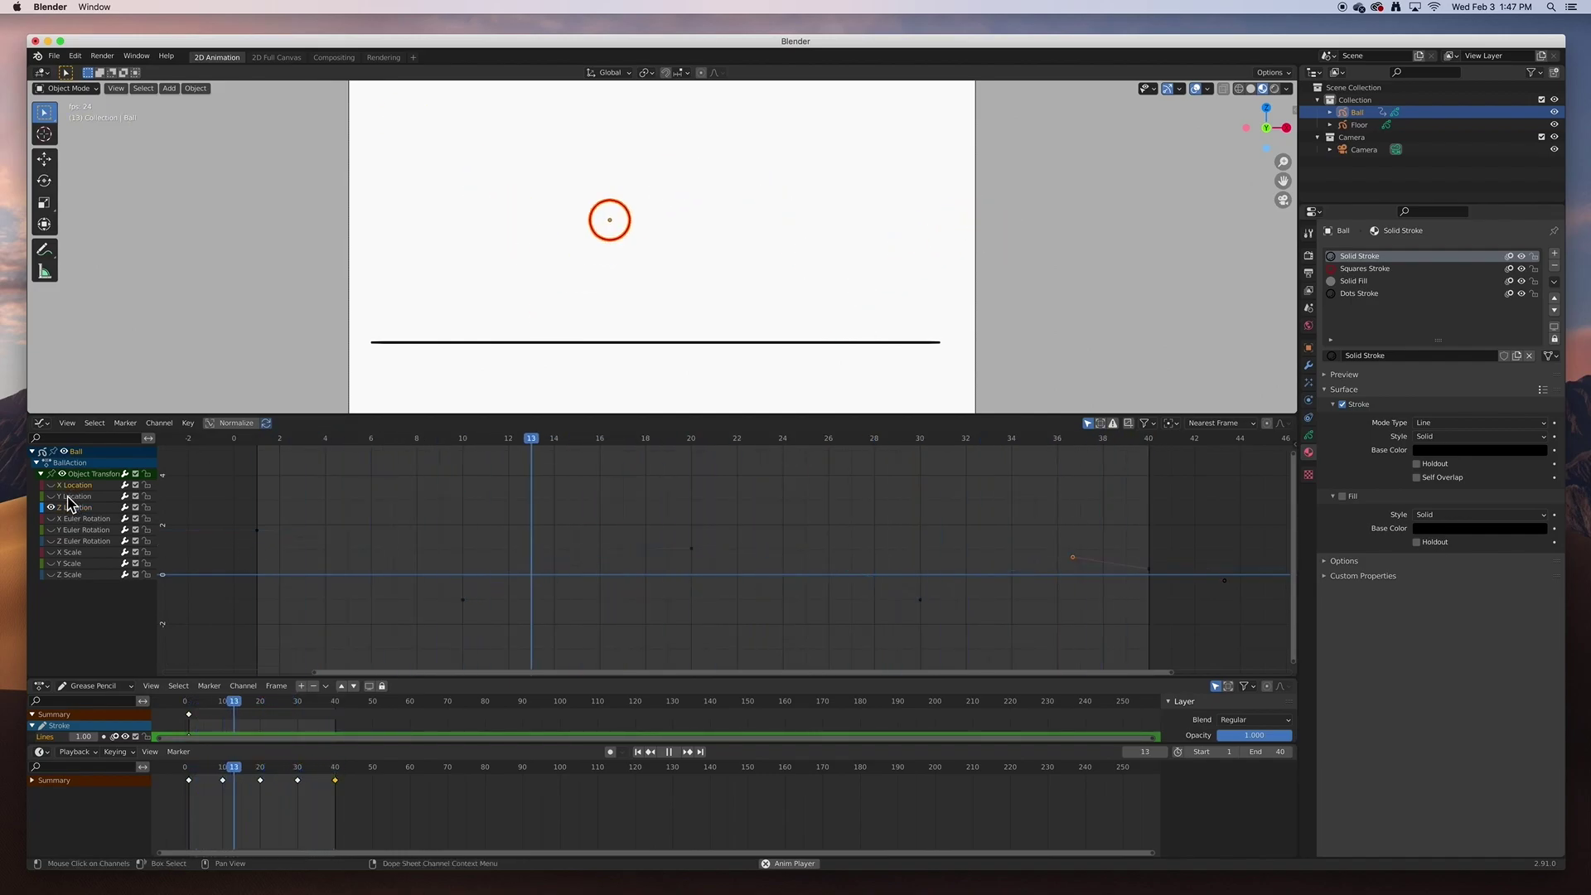
click(51, 507)
click(51, 485)
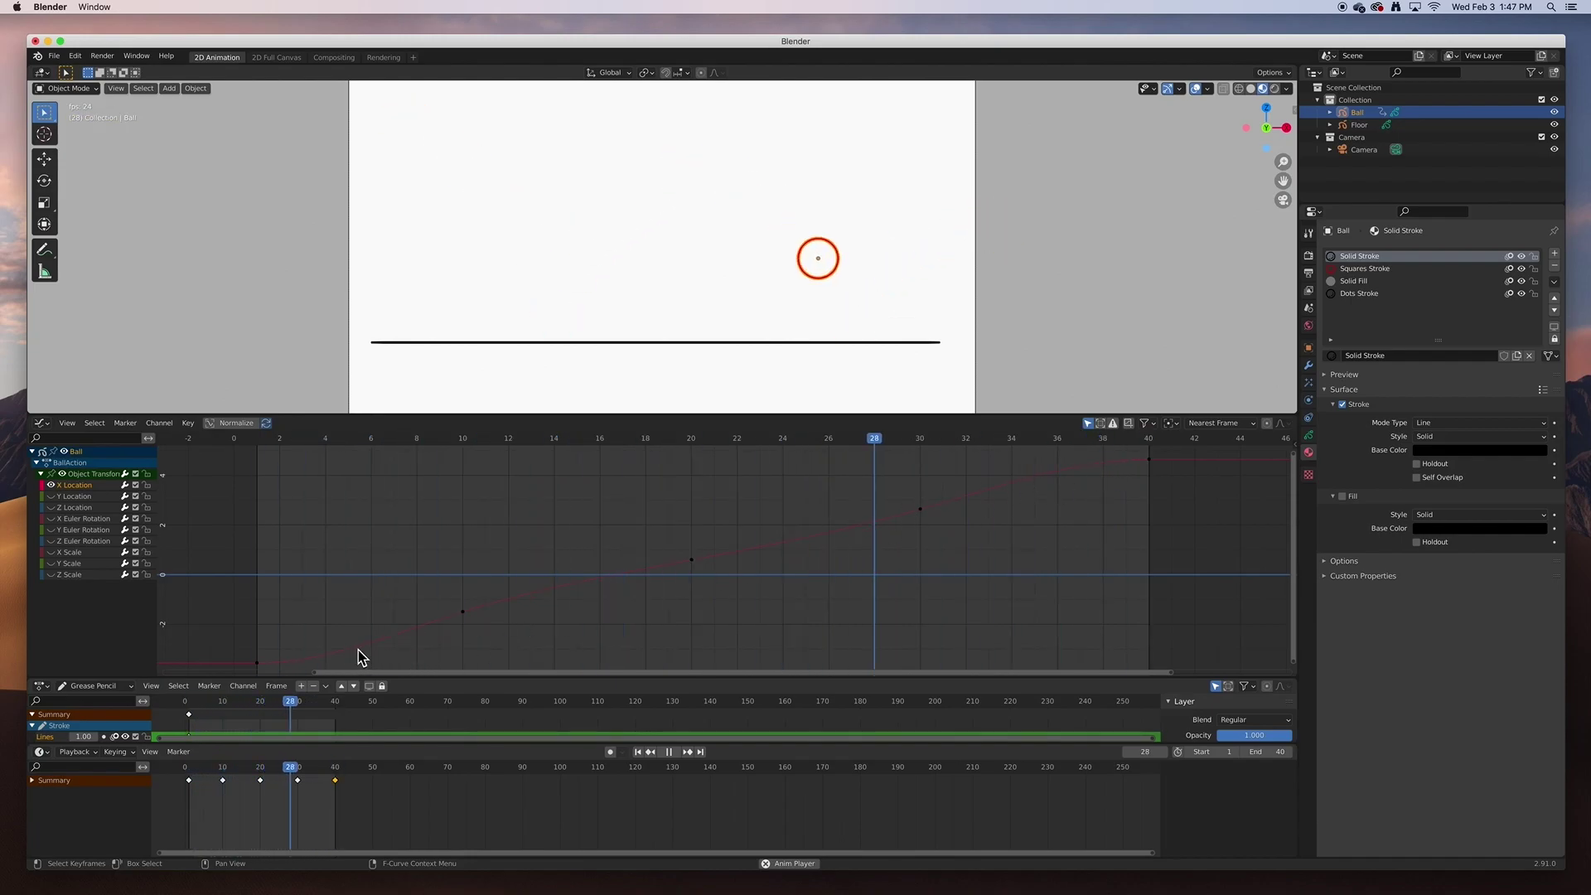
Step: Select the X Location keyframes at frames 0, 20, 30 and 40
click(258, 664)
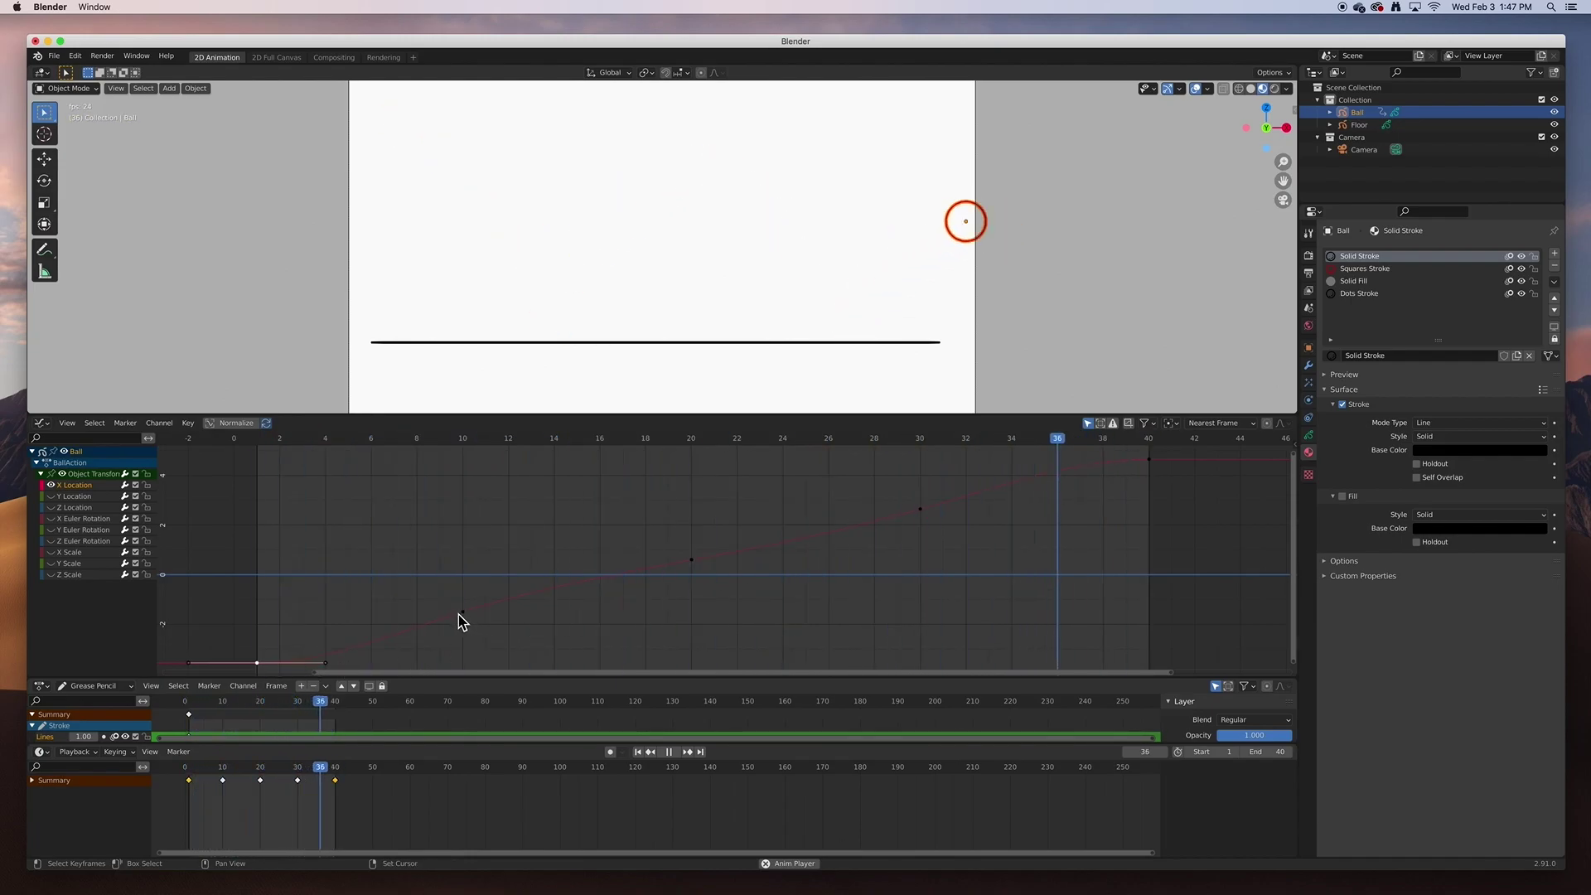
click(692, 561)
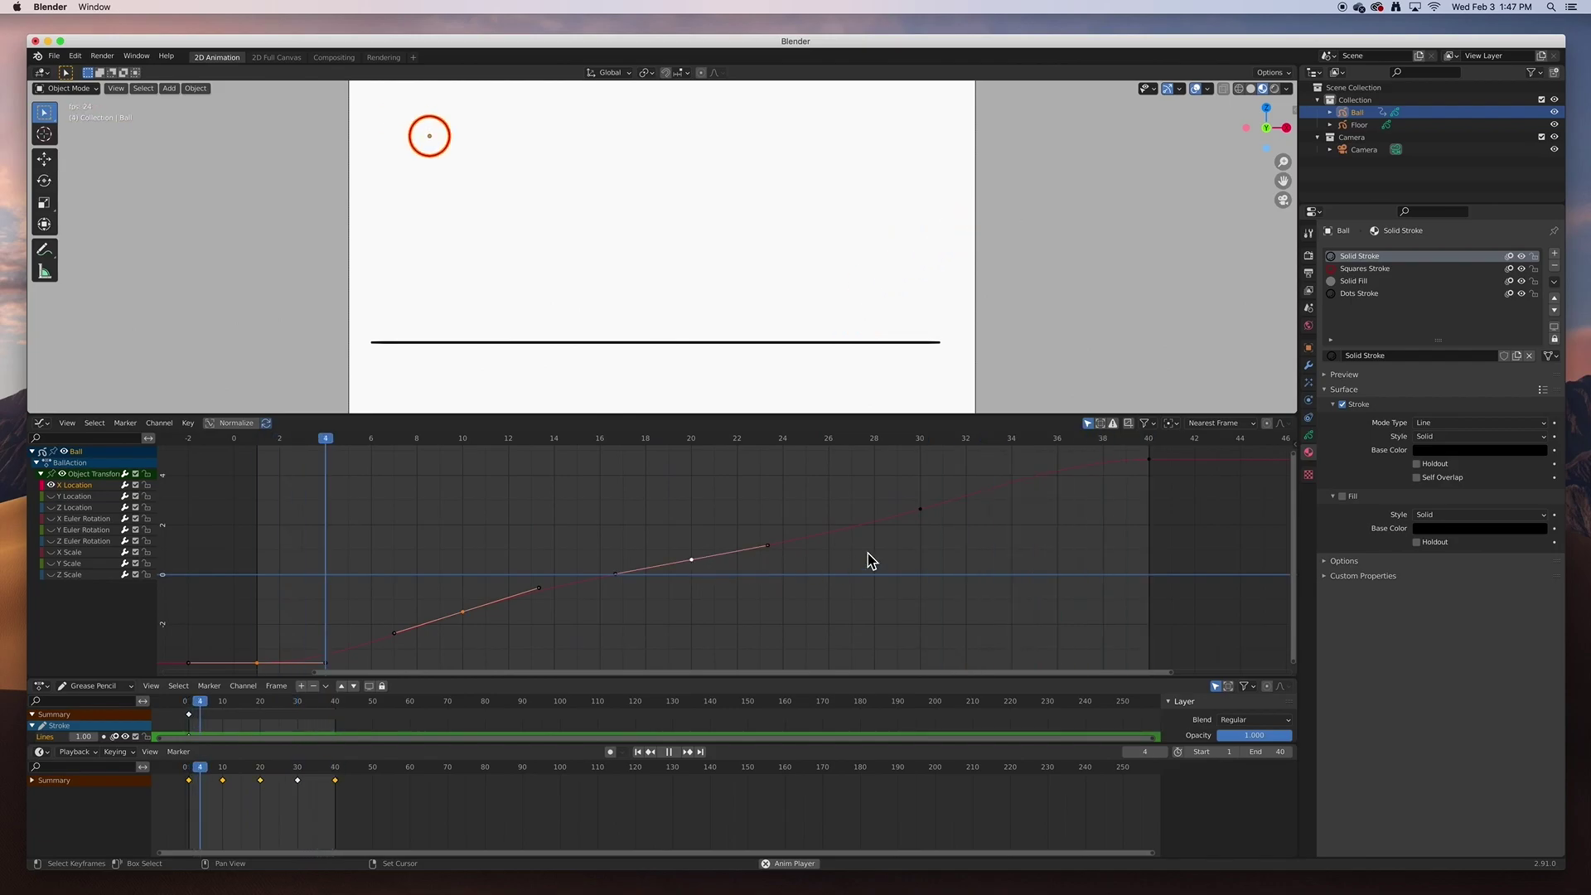
shift+click(921, 509)
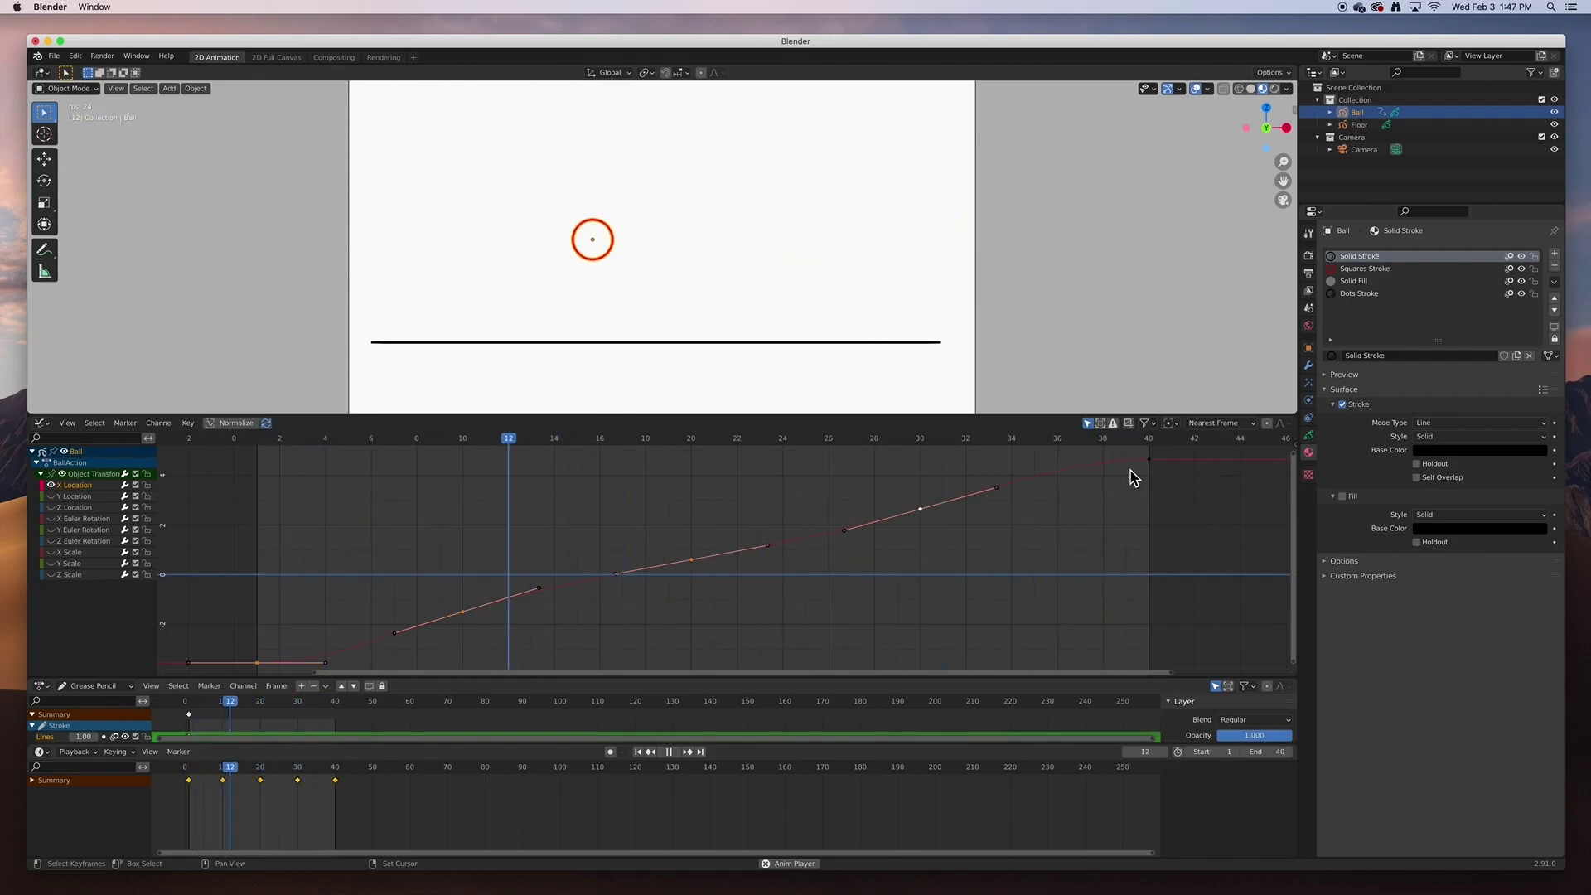
shift+click(1150, 459)
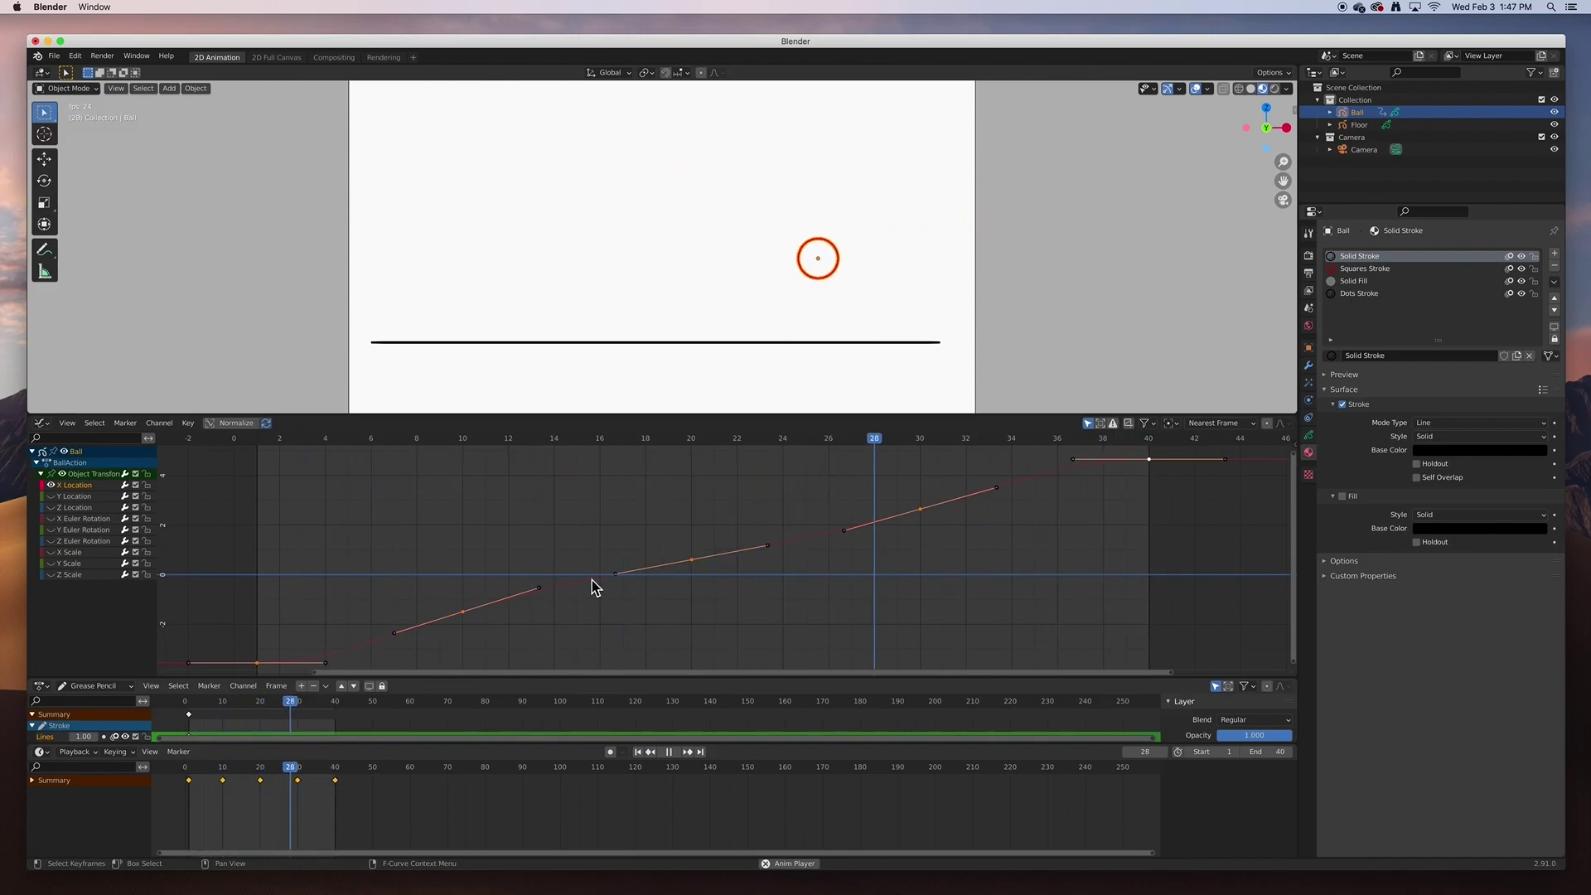
Step: Set the selected X Location keys to Linear via Key > Interpolation Mode
click(187, 424)
mouse_move(209, 636)
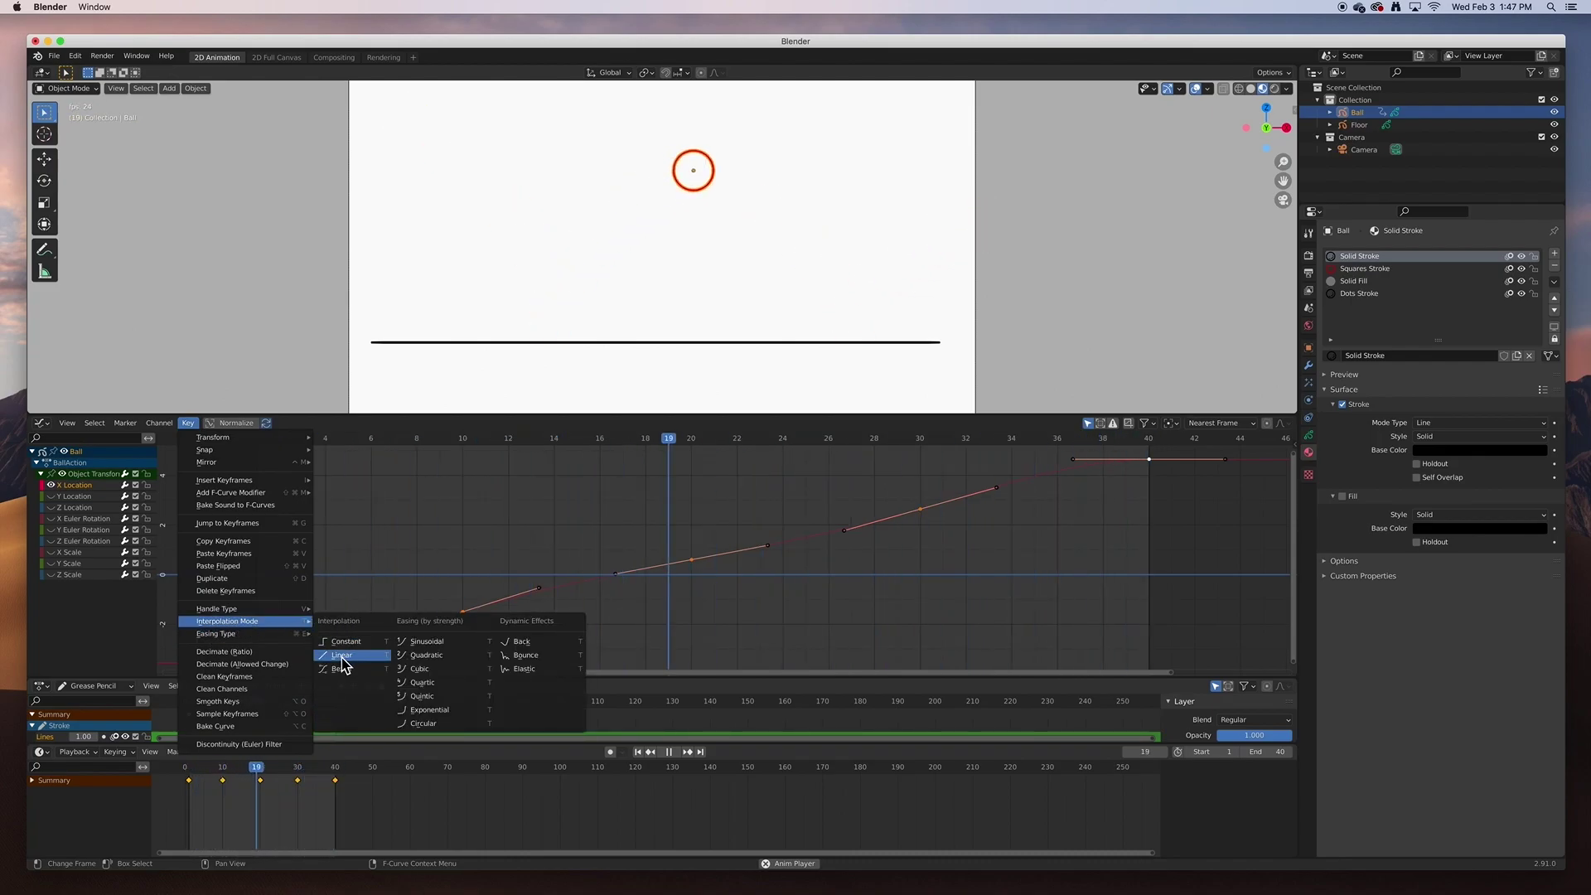
click(357, 656)
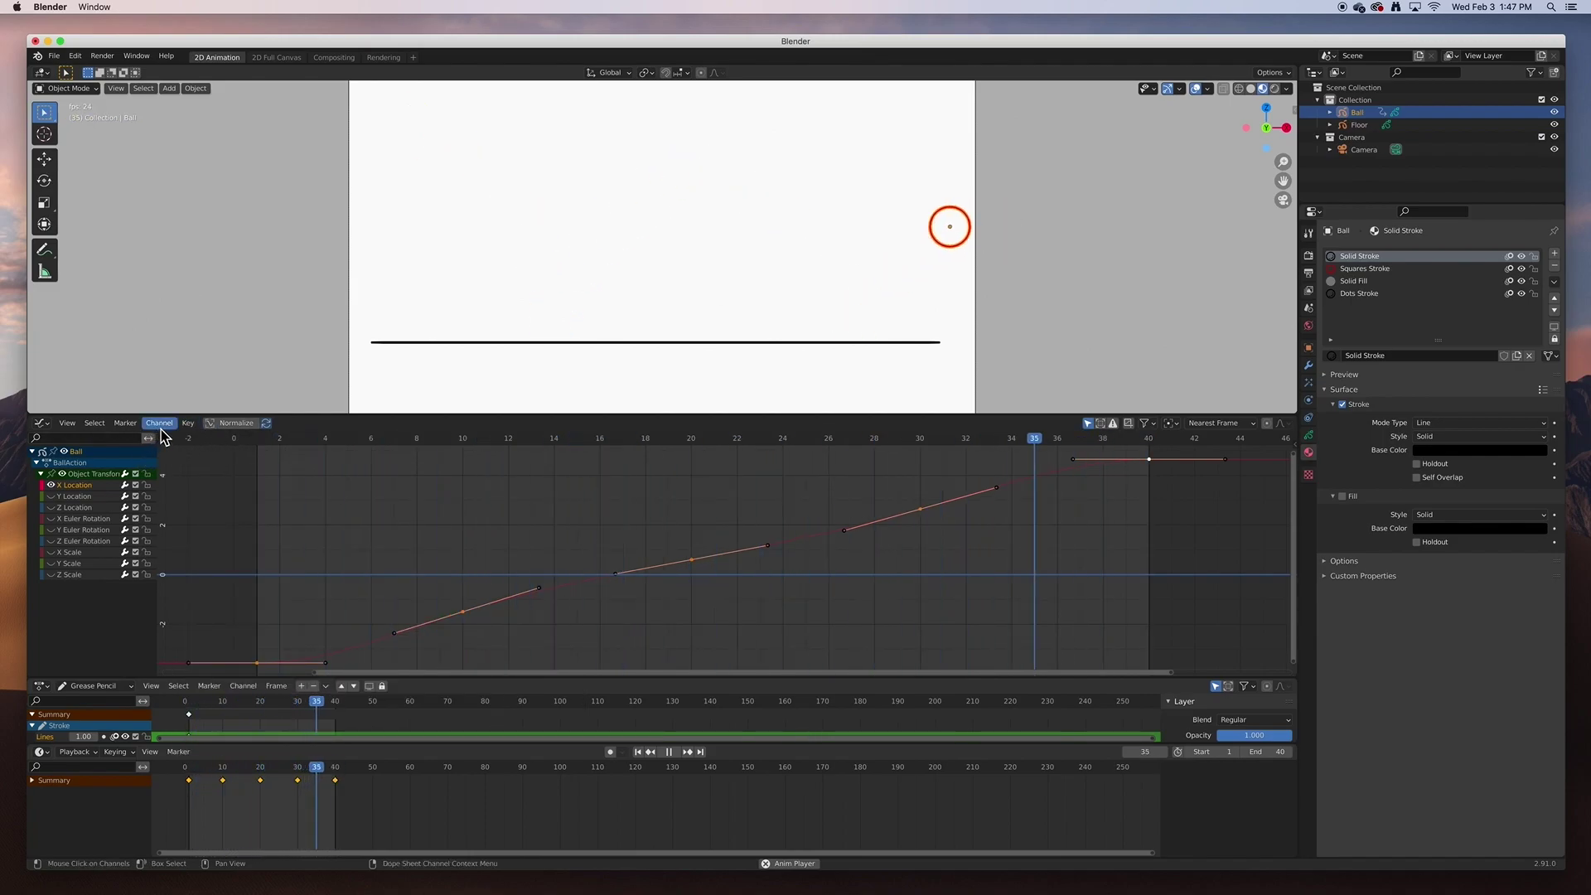
click(188, 422)
mouse_move(213, 638)
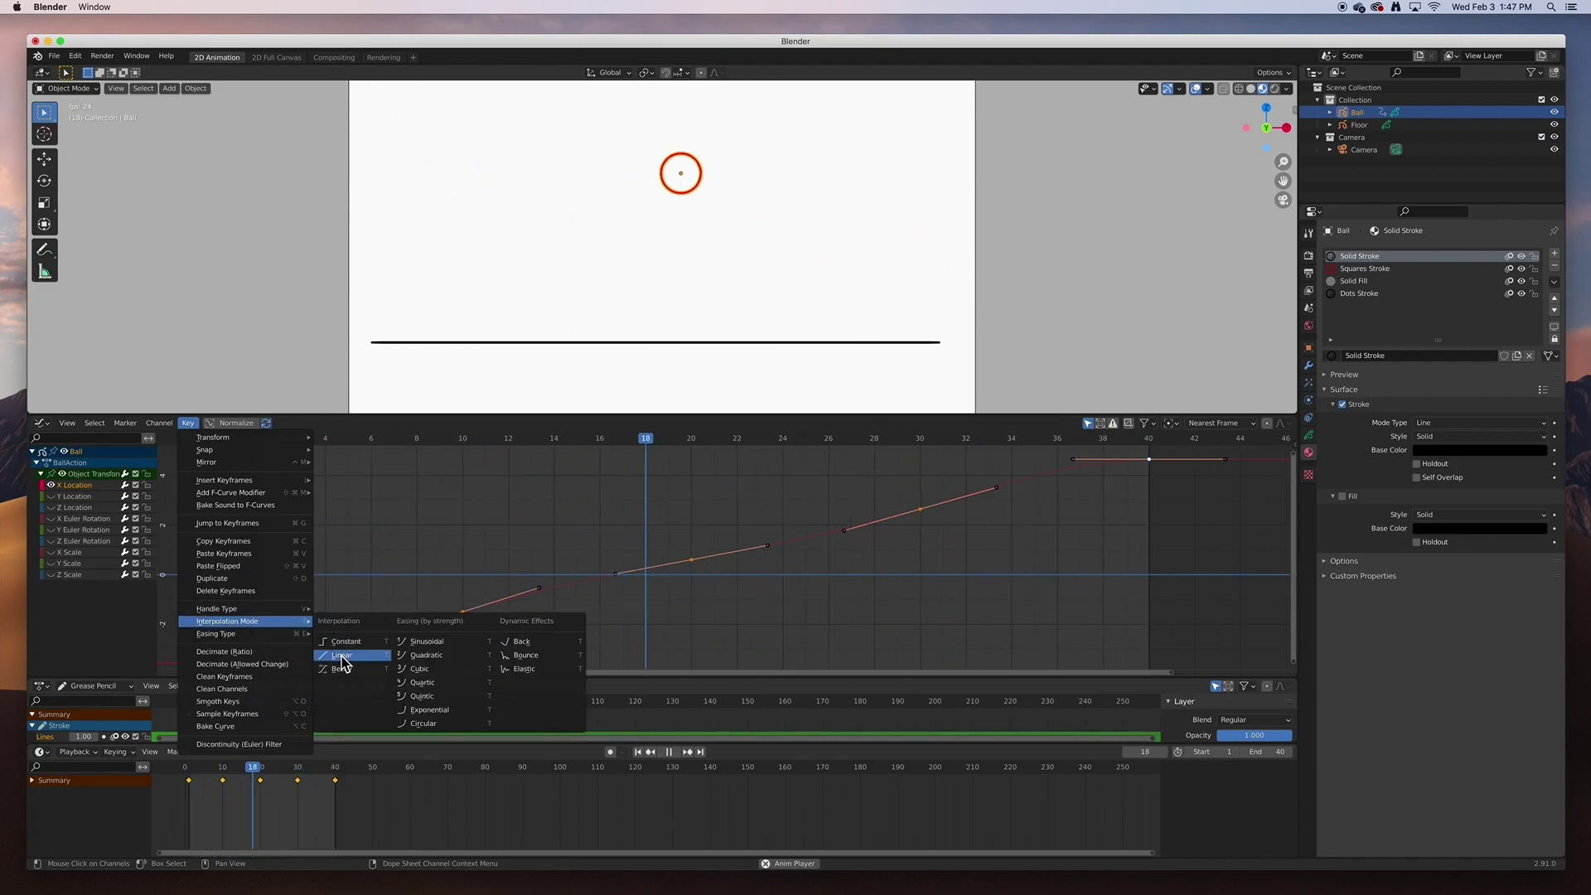
click(341, 656)
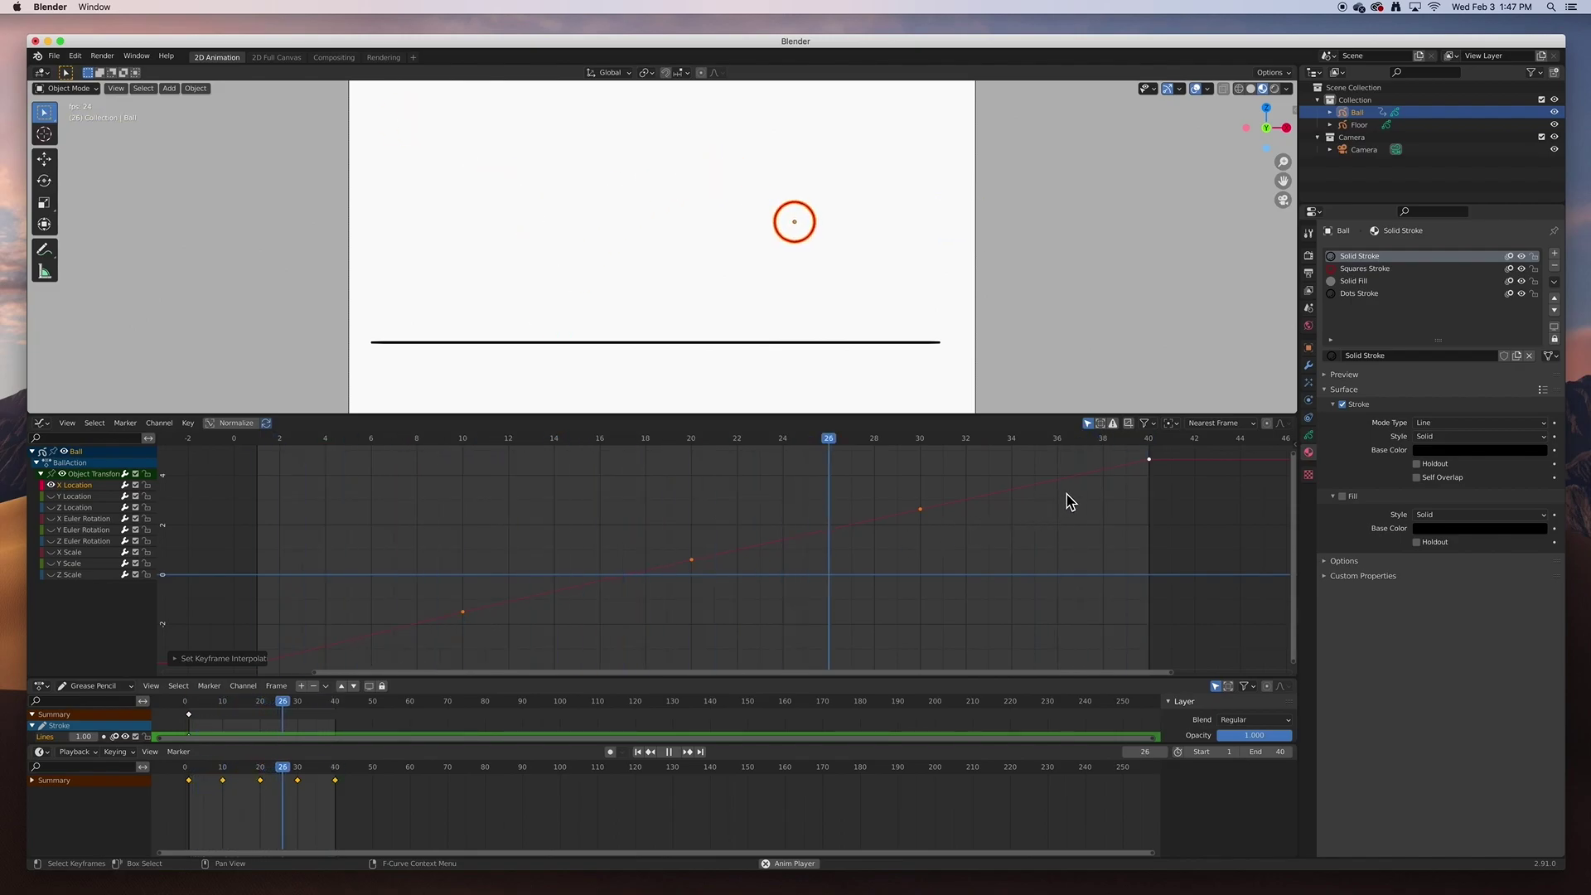
drag(692, 562, 576, 488)
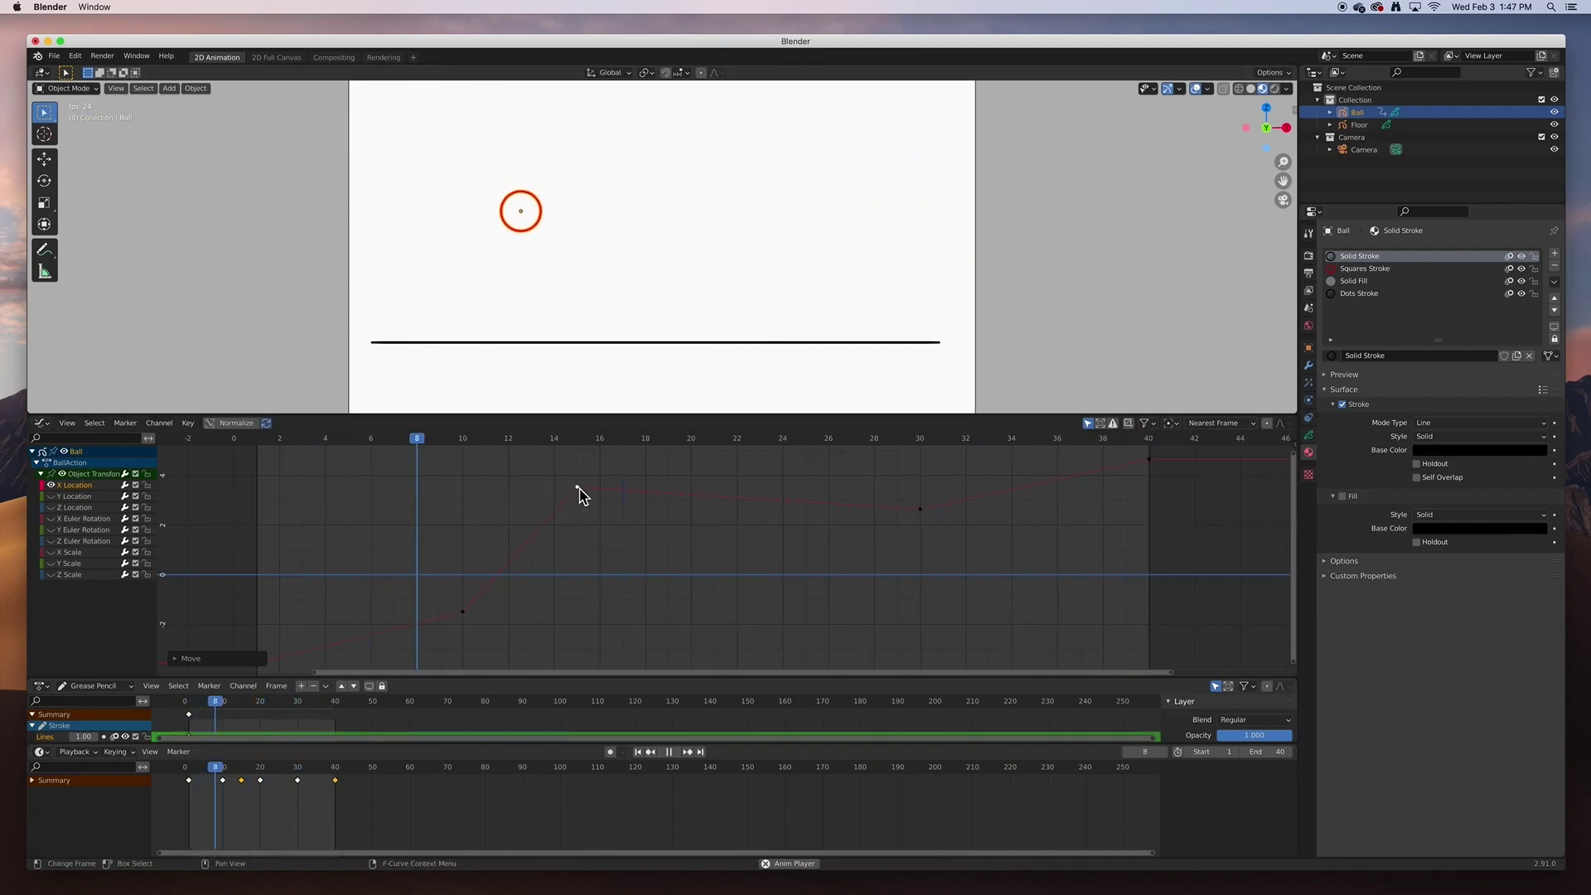
key(g)
click(691, 569)
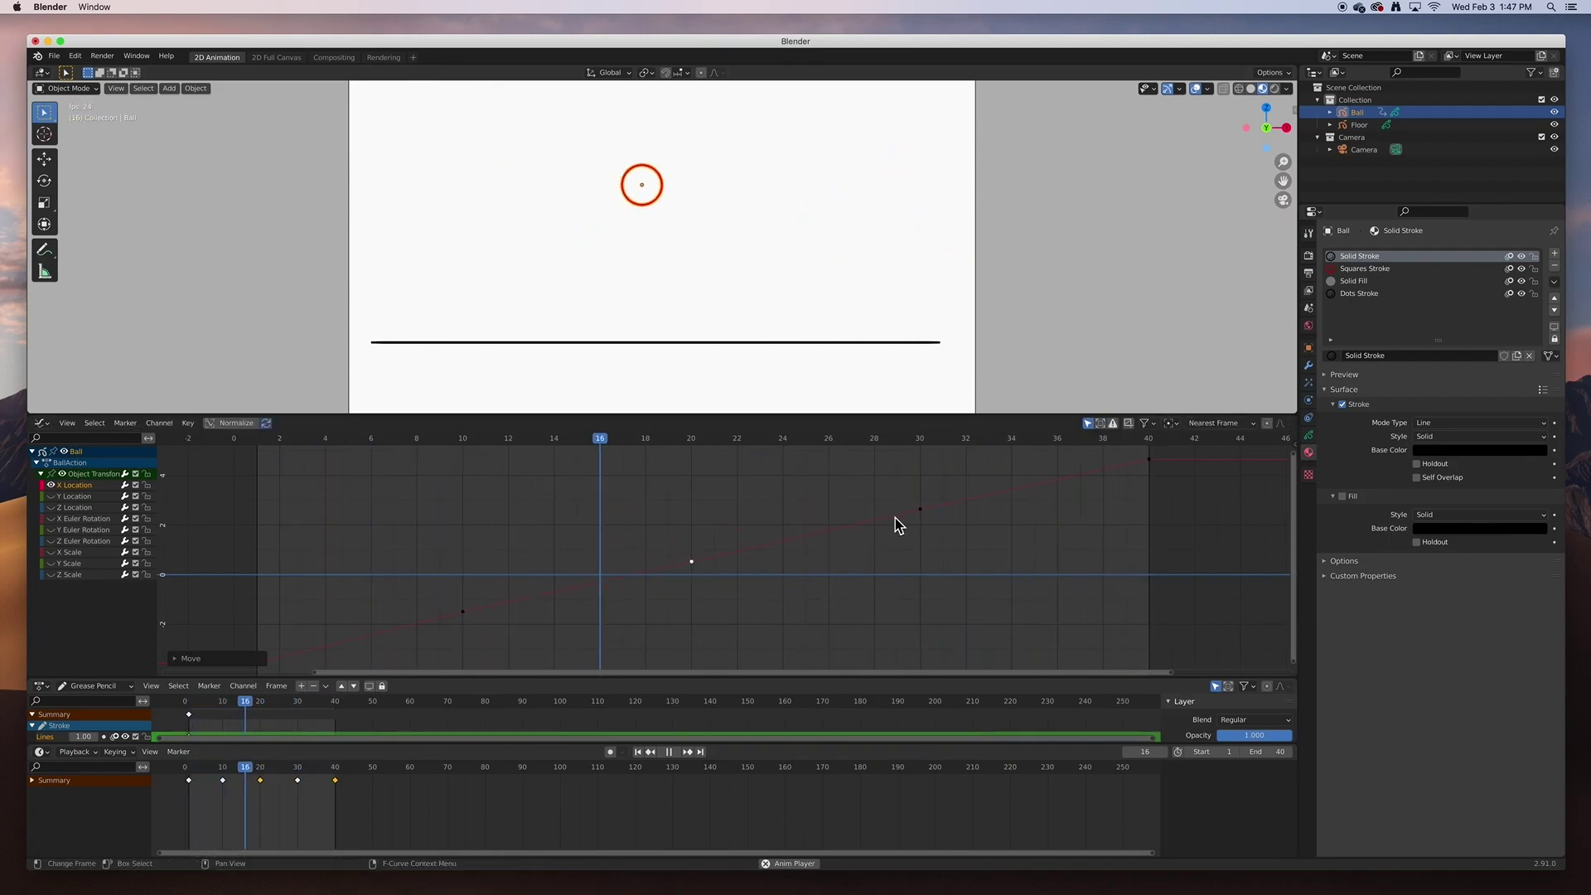